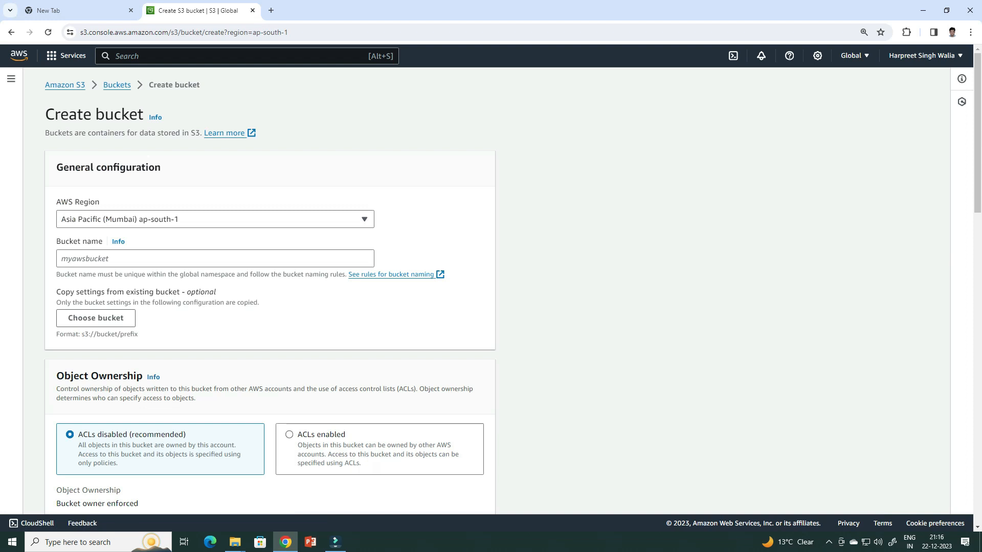
Create the bucket productlist2023 with Block all public access turned off and the public-access risk acknowledged
text(productlist2023)
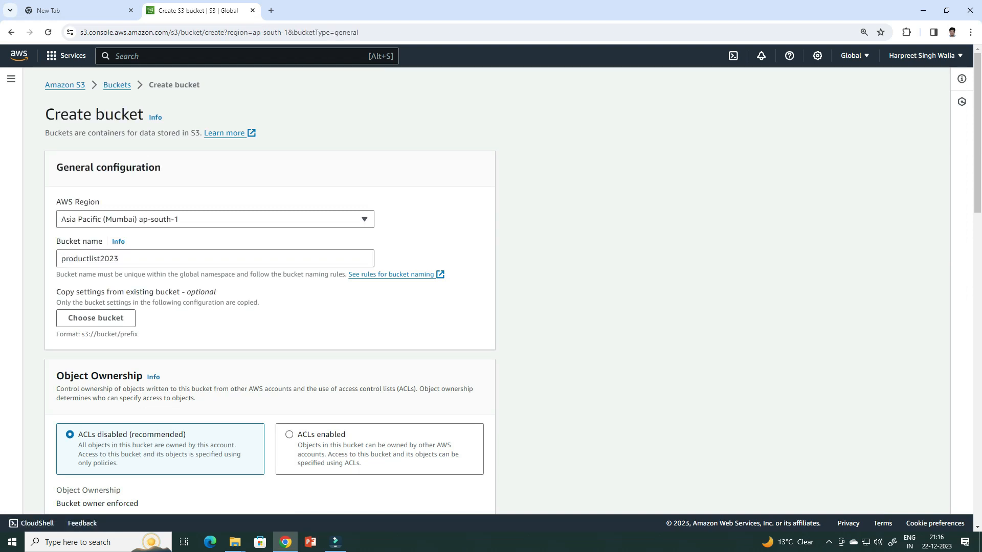
scroll(270, 290, down, 7)
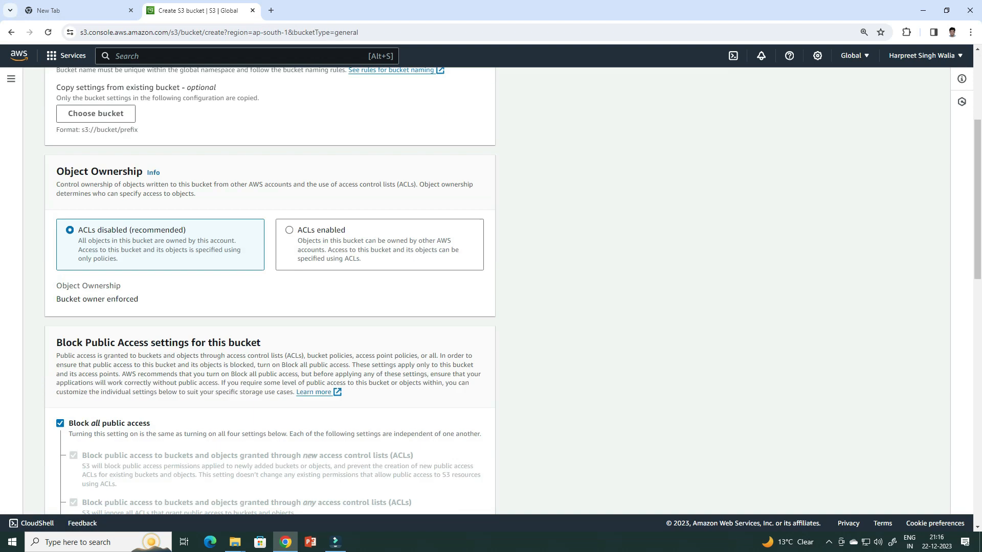
scroll(270, 291, down, 2)
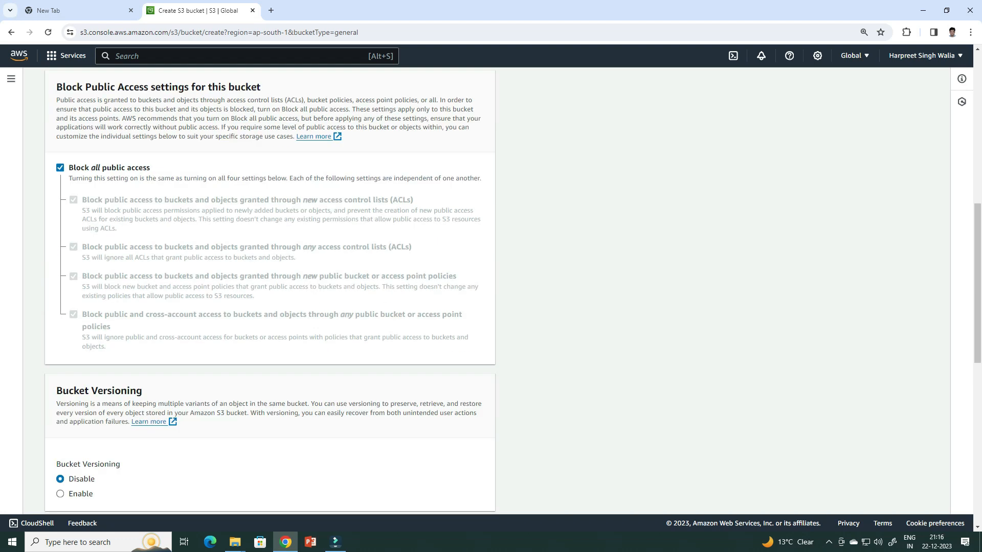
click(60, 168)
click(94, 427)
scroll(270, 291, down, 9)
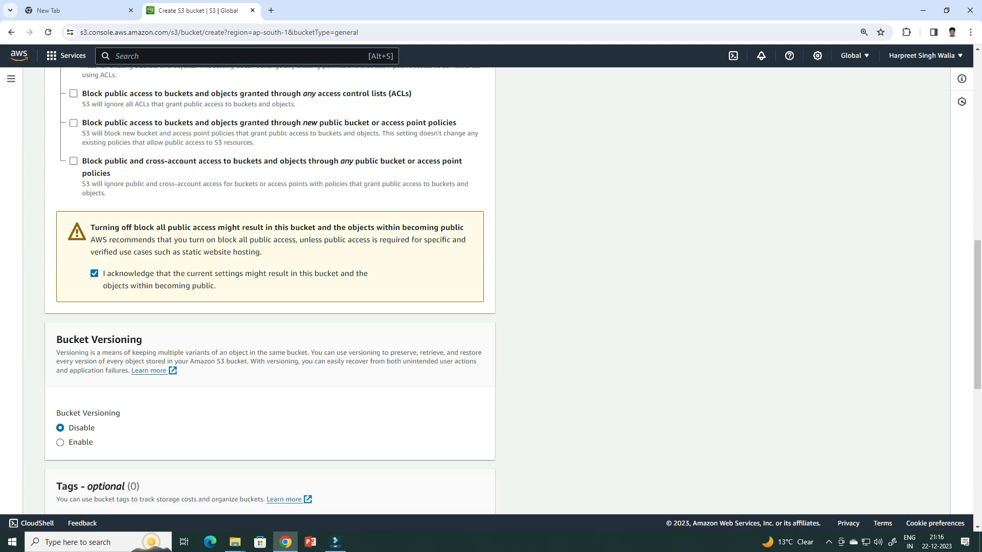
scroll(270, 291, down, 3)
click(451, 494)
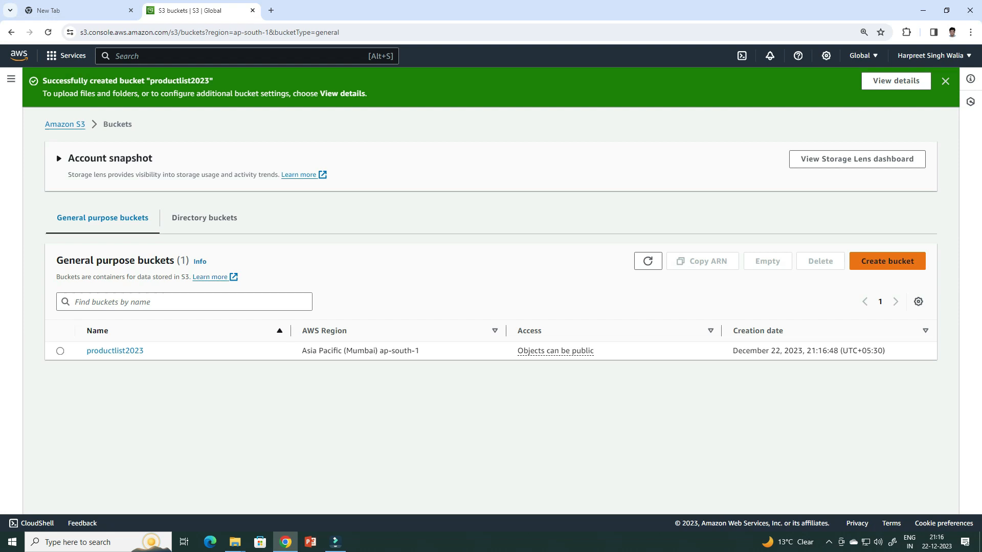
Create a second general purpose bucket named queryoutput2023 in Asia Pacific (Mumbai), keeping the default settings
click(888, 261)
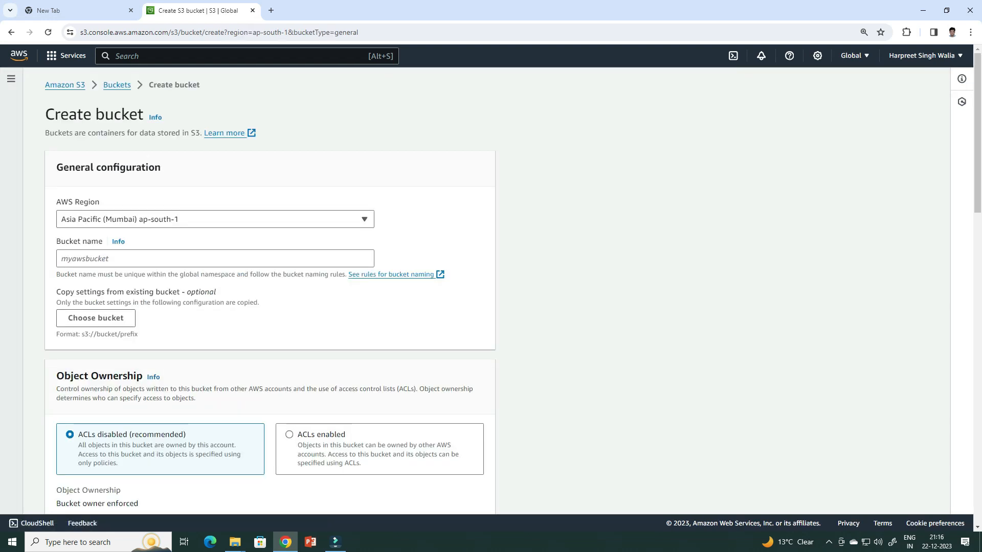
click(215, 259)
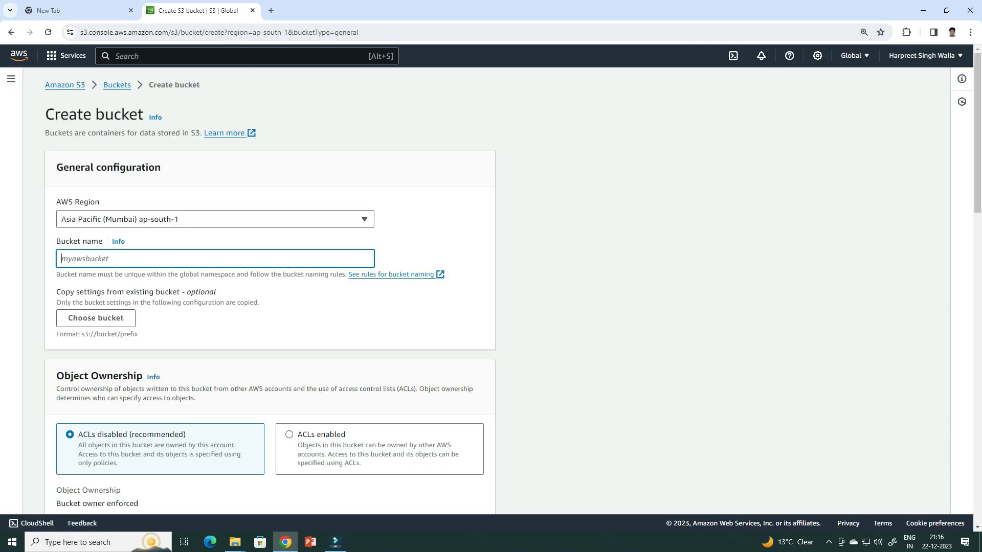
text(queryoutput2023)
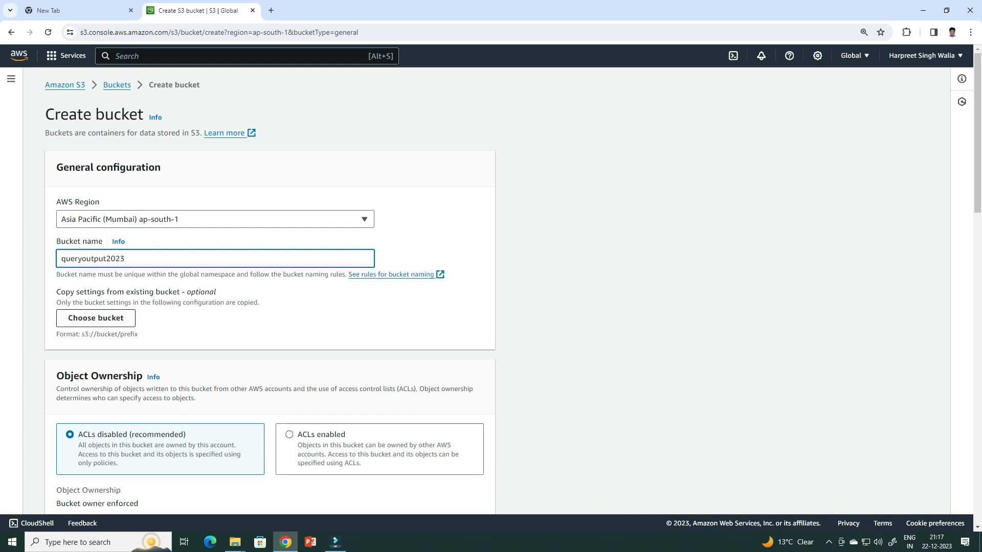
scroll(269, 291, down, 7)
scroll(270, 292, down, 6)
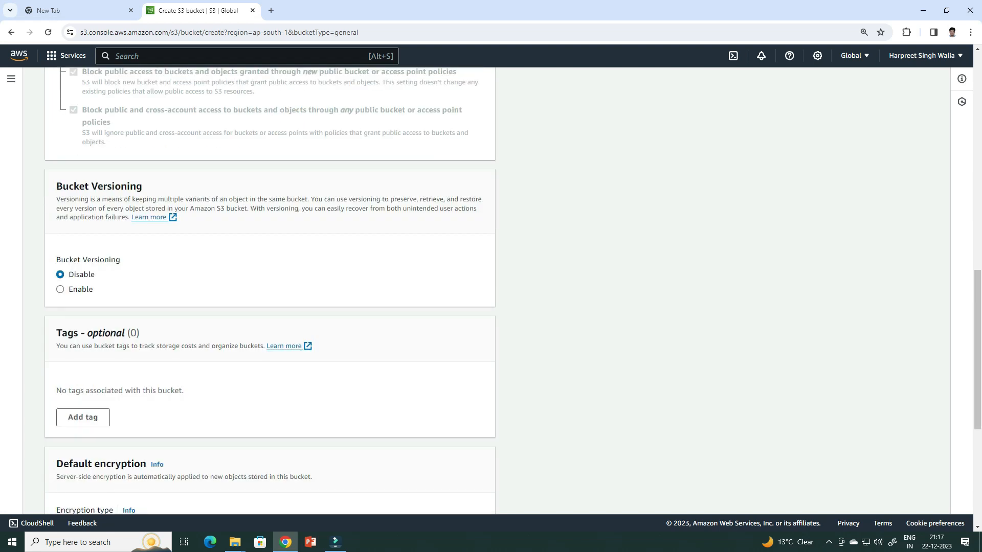
scroll(269, 292, down, 6)
click(456, 494)
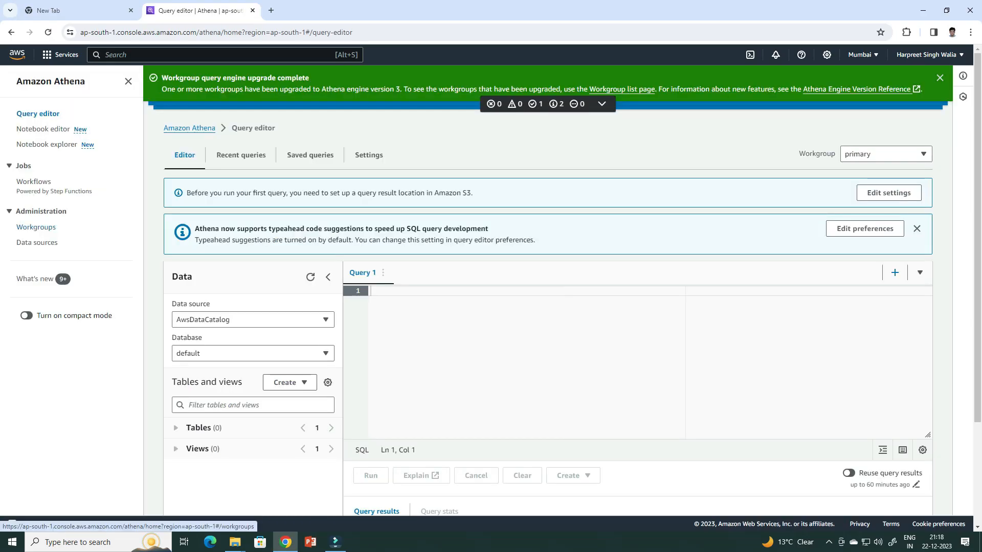
Start a new Athena workgroup and name it productwg
click(36, 227)
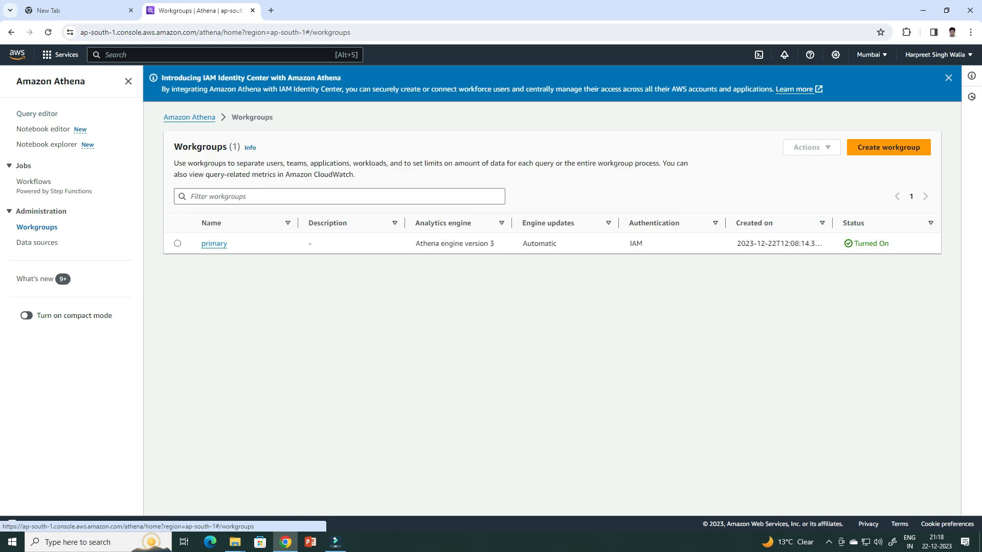
click(888, 148)
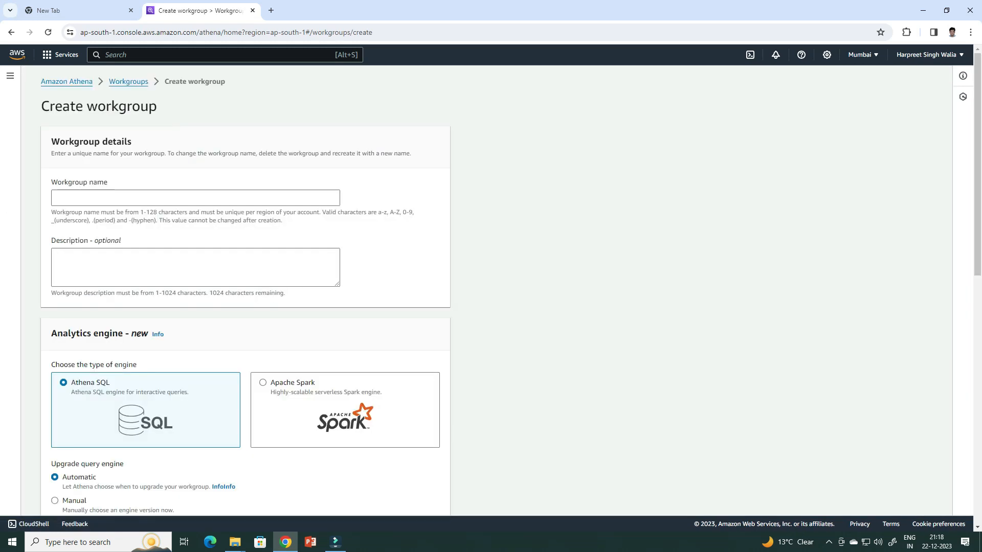
click(195, 198)
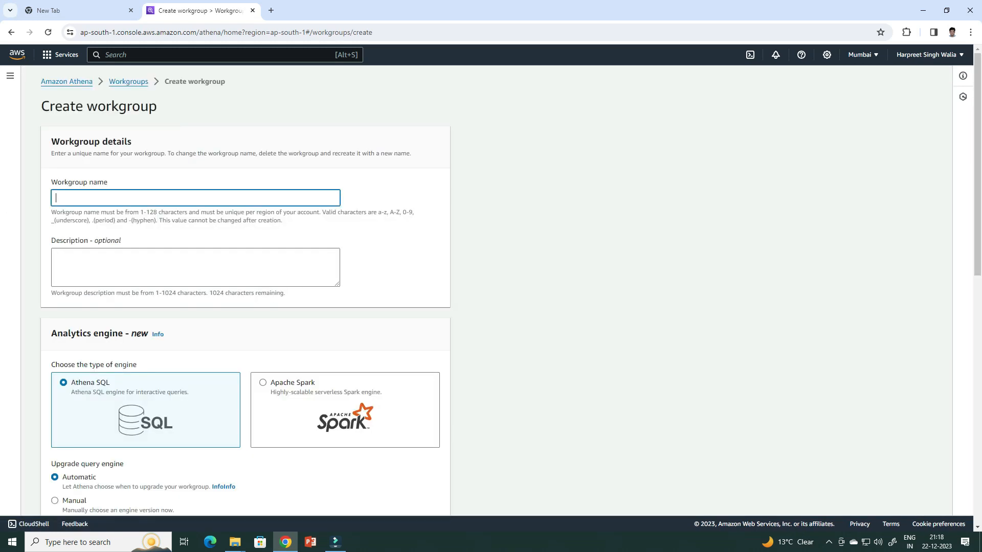
text(productwg)
Set the workgroup's query result location to the queryoutput2023 bucket and create the workgroup
scroll(246, 286, down, 3)
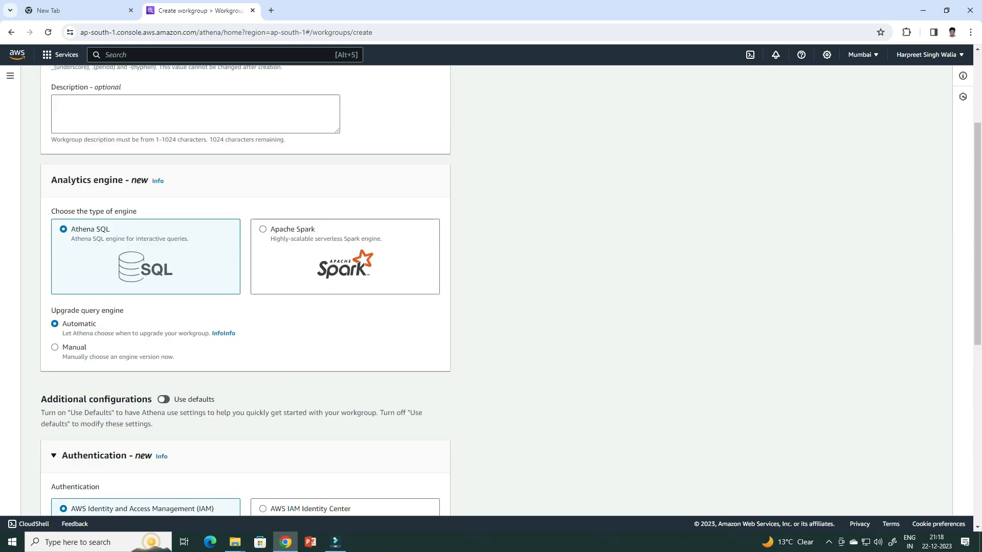
scroll(246, 286, down, 1)
scroll(245, 286, down, 2)
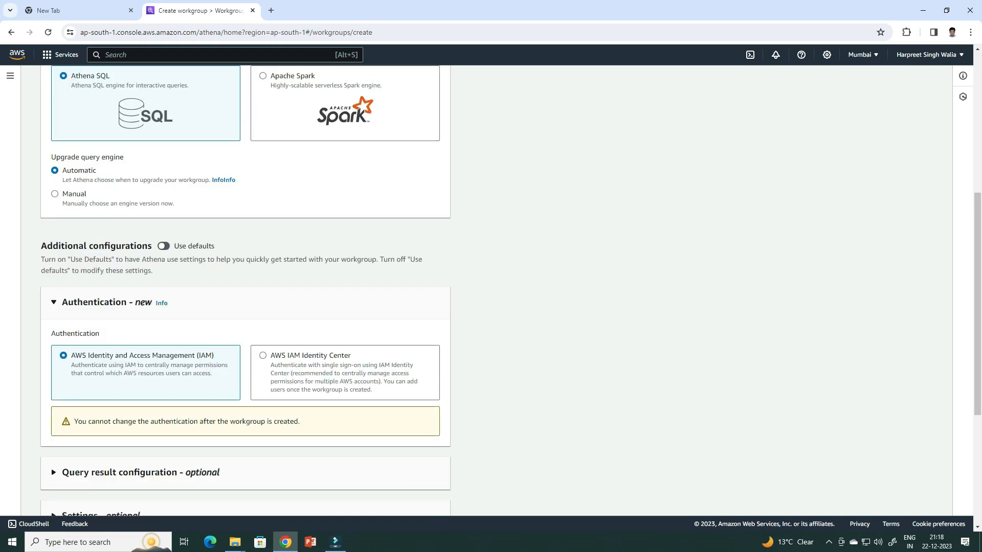
scroll(245, 286, down, 5)
click(140, 236)
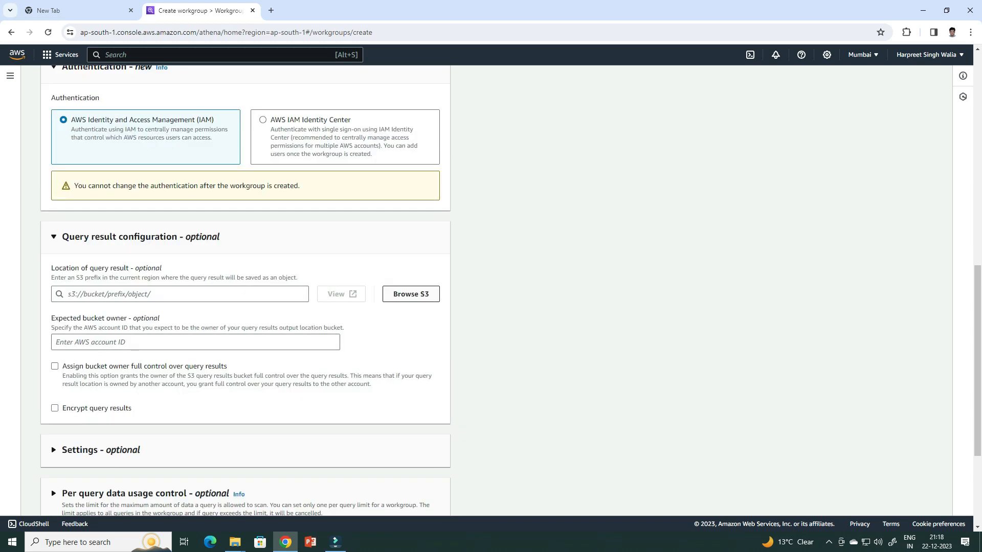
click(411, 294)
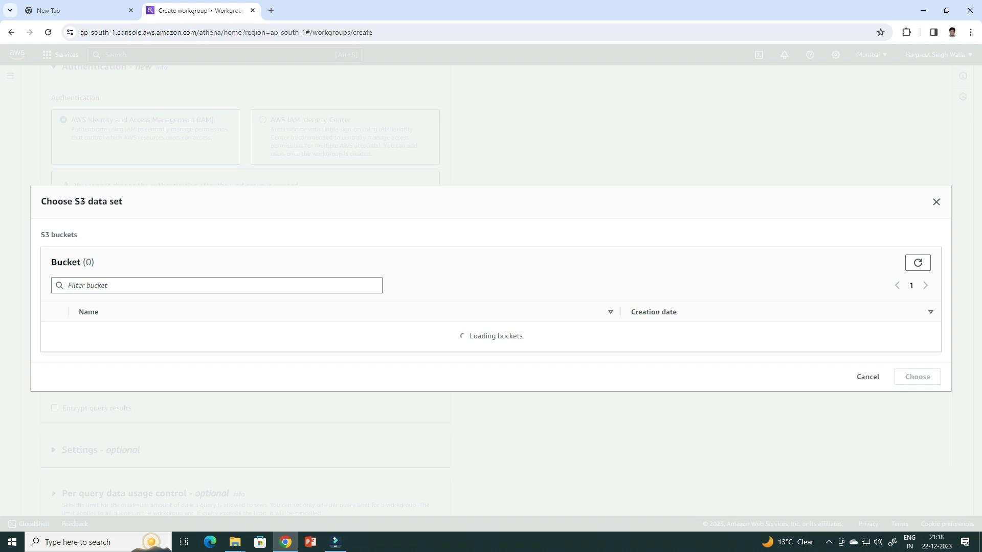
click(54, 347)
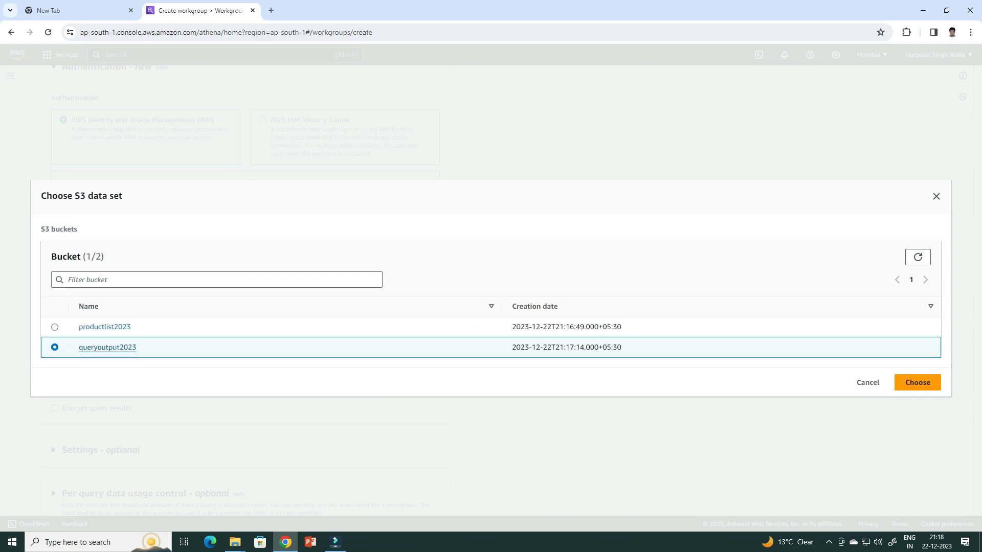
click(917, 383)
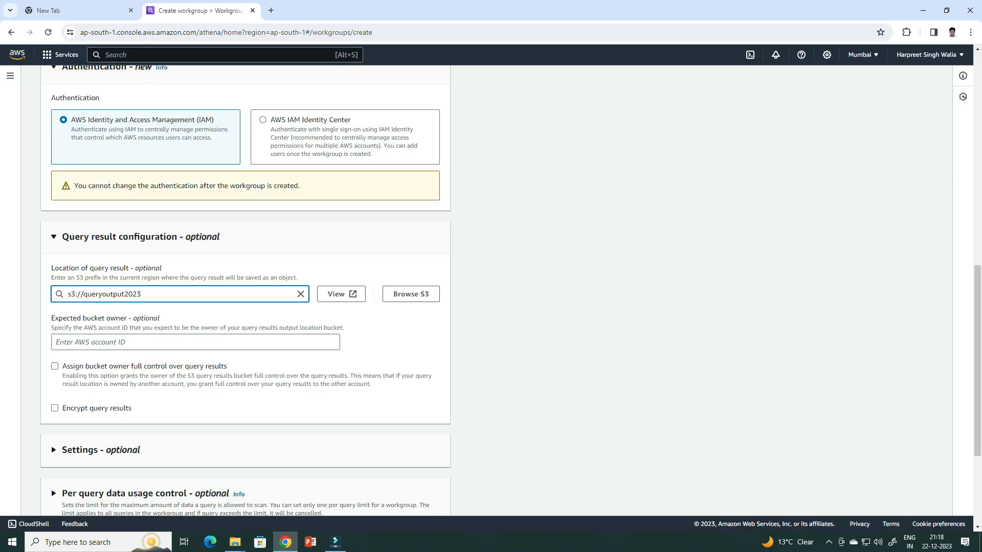
scroll(491, 289, down, 5)
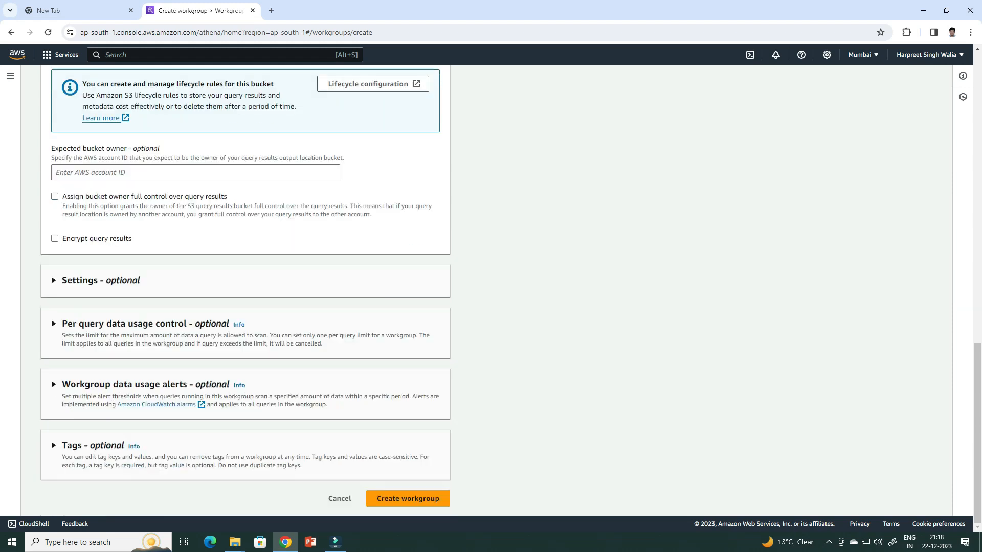
click(407, 498)
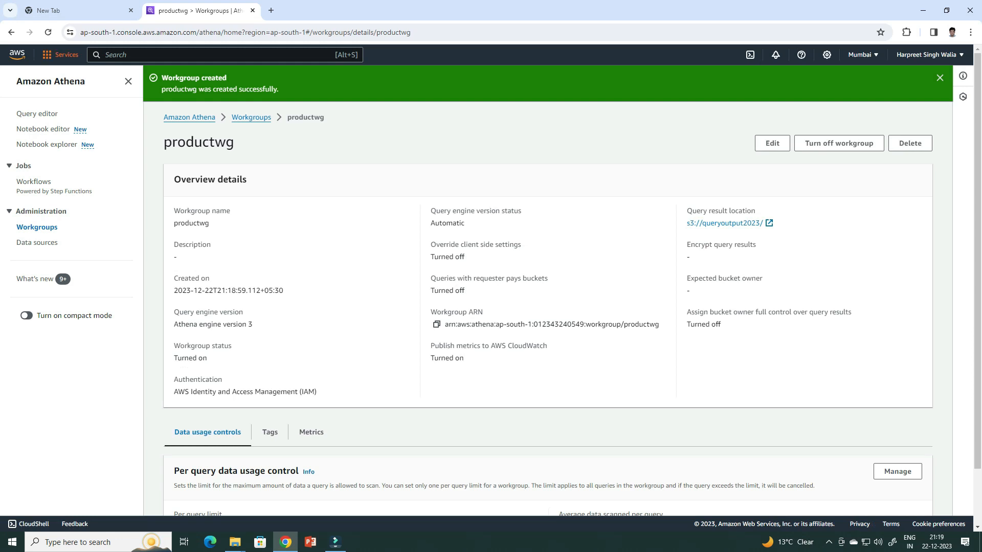
Go to S3 and check the objects in the productlist2023 and queryoutput2023 buckets
click(16, 54)
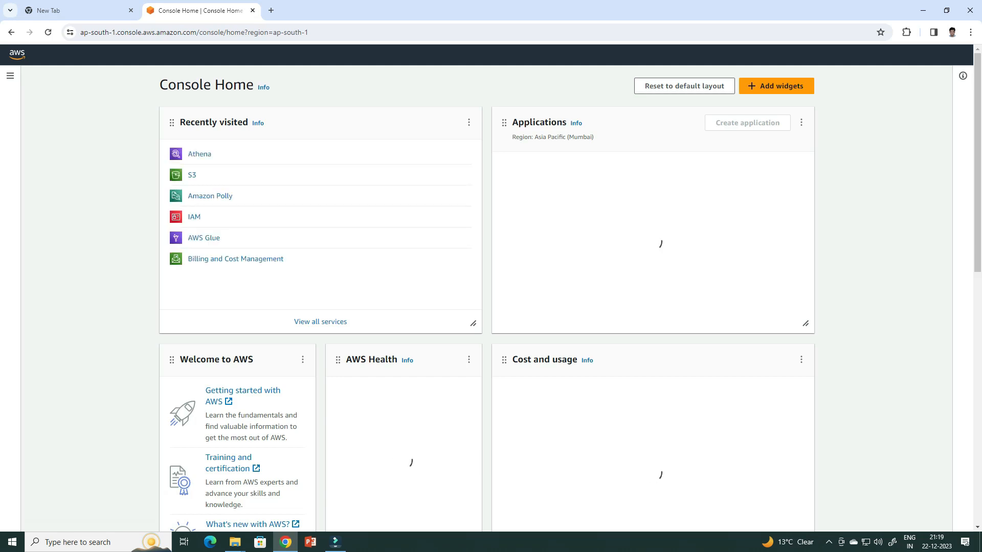
click(192, 174)
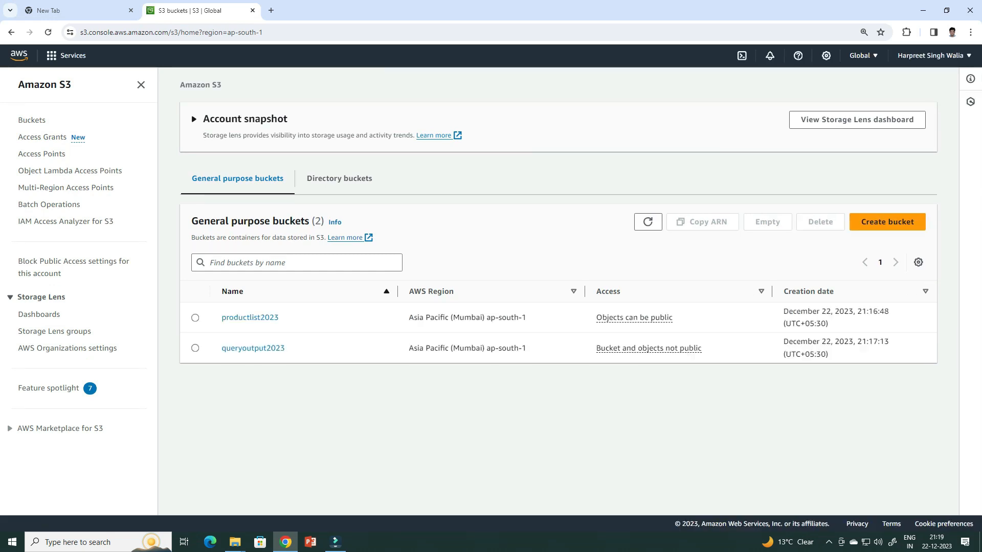
click(250, 318)
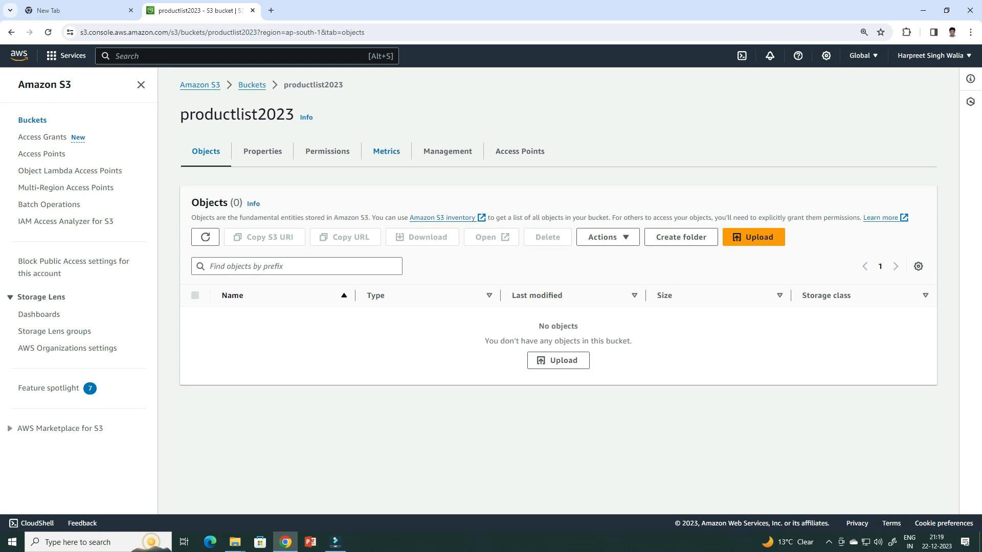
click(251, 86)
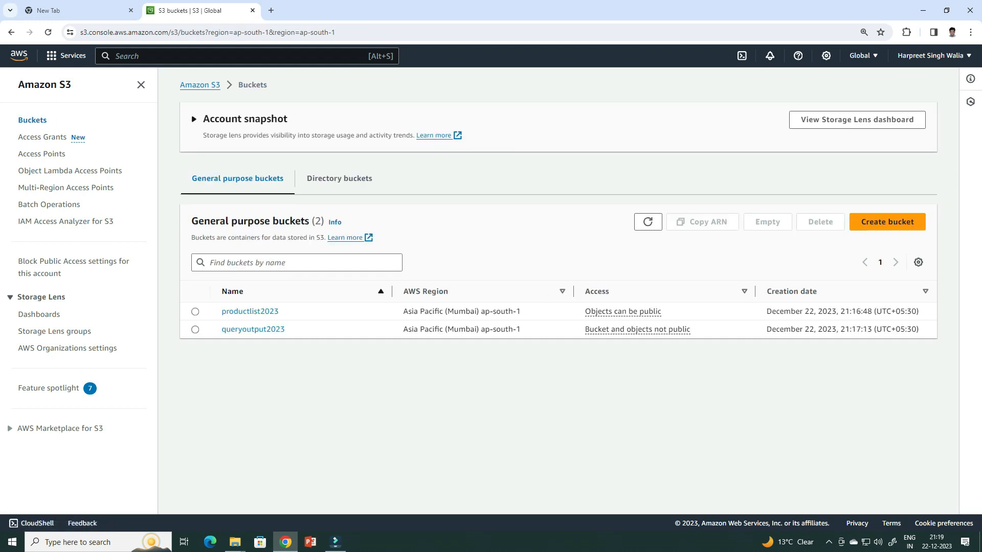
click(253, 329)
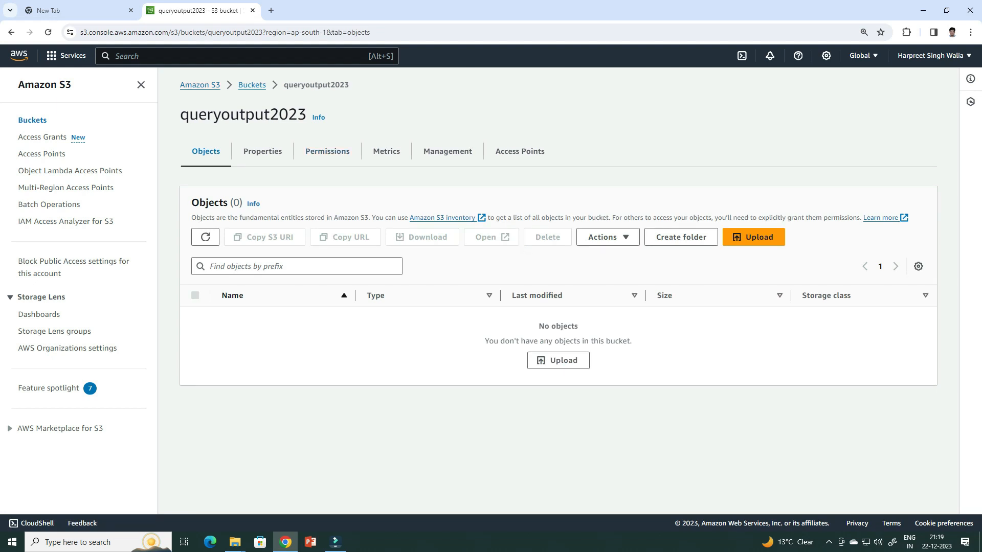
click(200, 86)
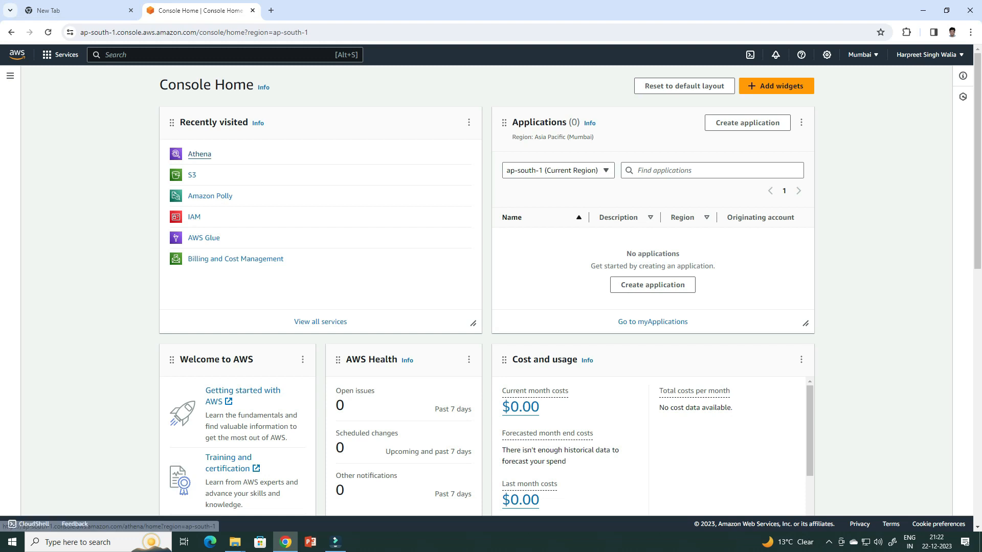
Go to the Athena query editor and switch the workgroup to productwg
click(200, 154)
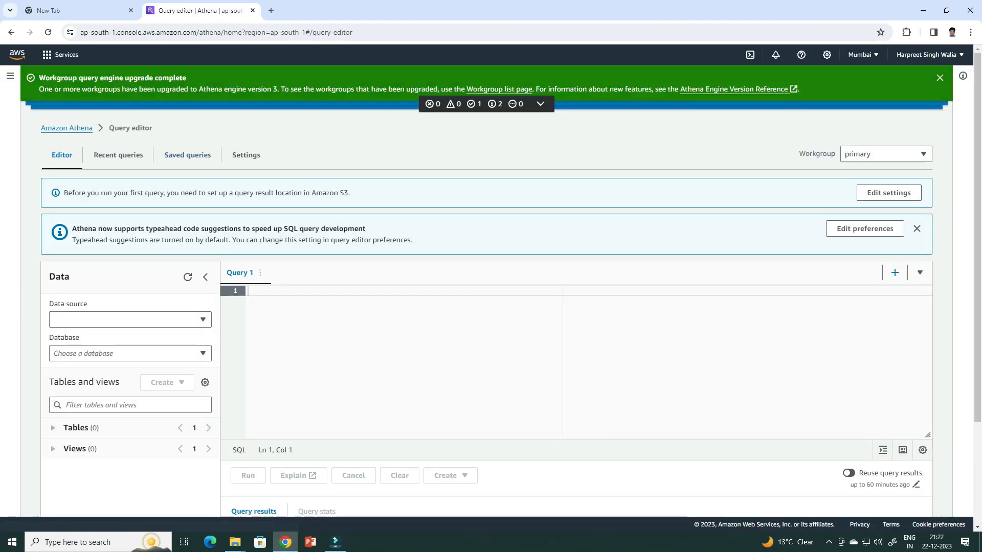
click(885, 154)
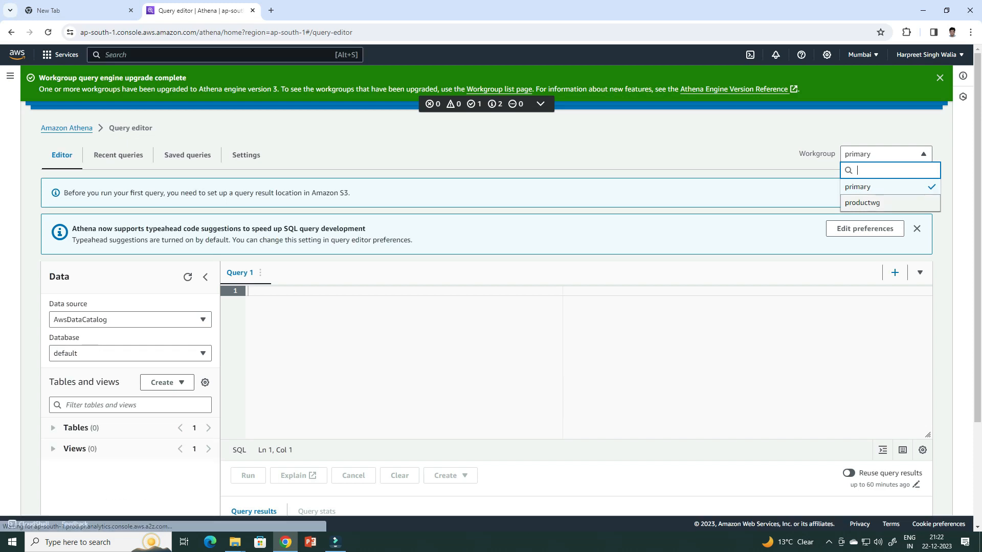
click(863, 203)
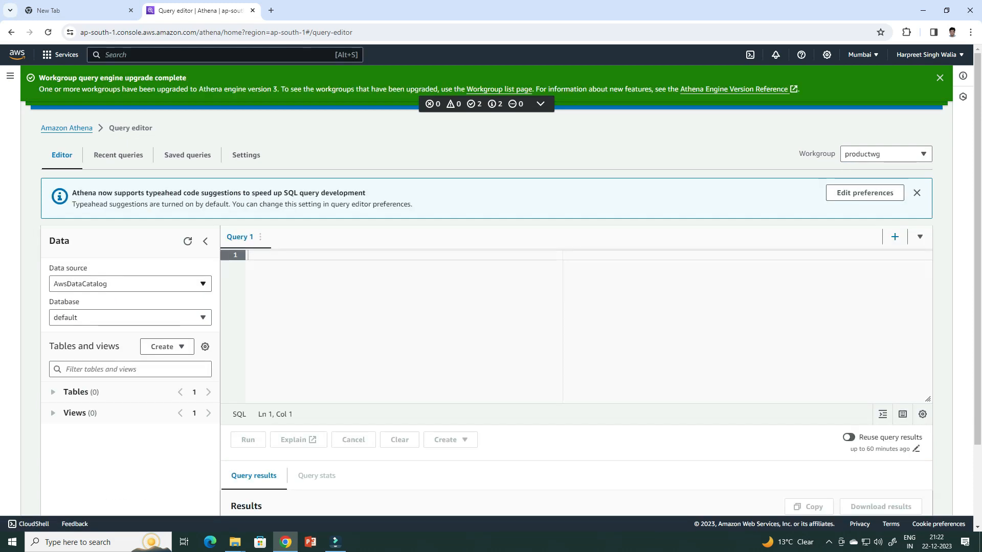
Start creating a table from S3 bucket data and name it product
click(153, 317)
click(154, 317)
click(163, 347)
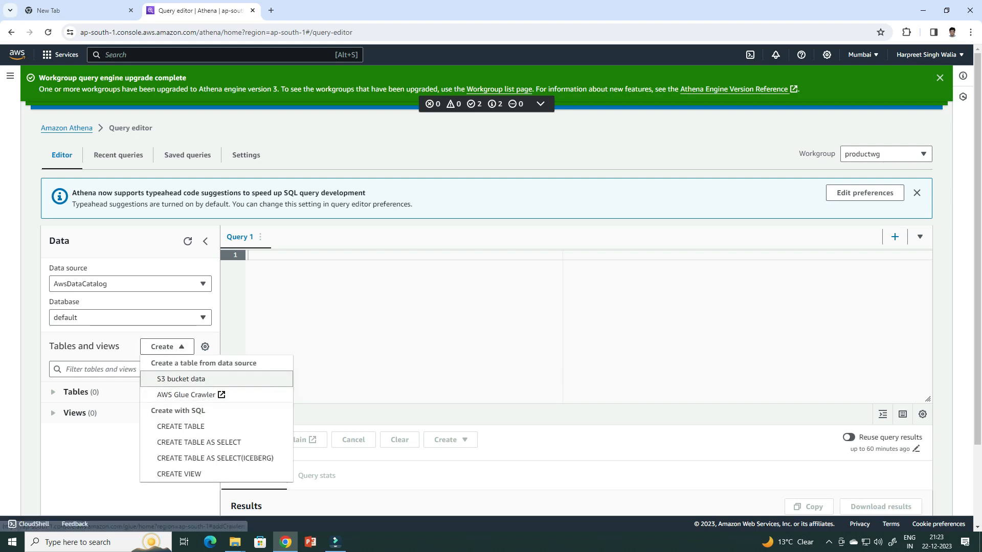
click(187, 378)
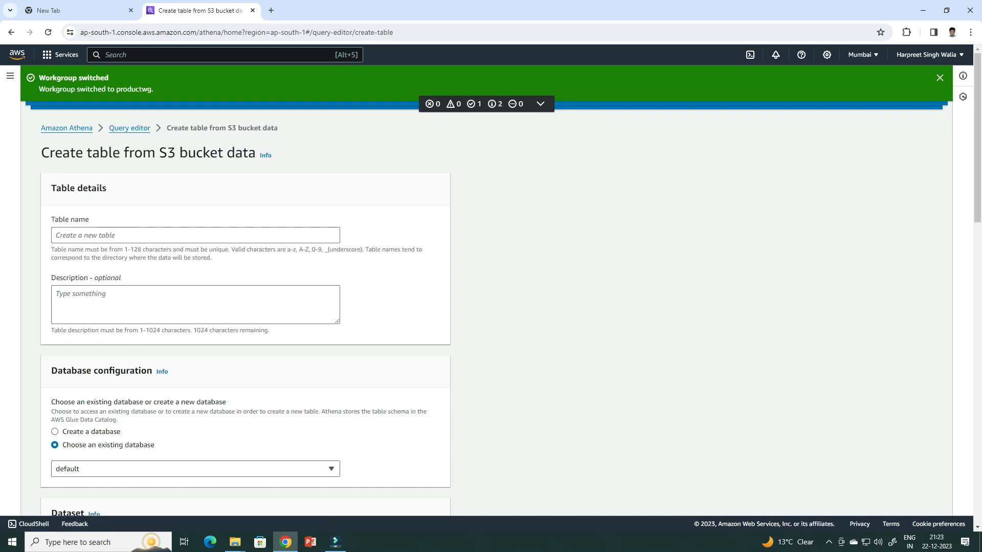
text(product)
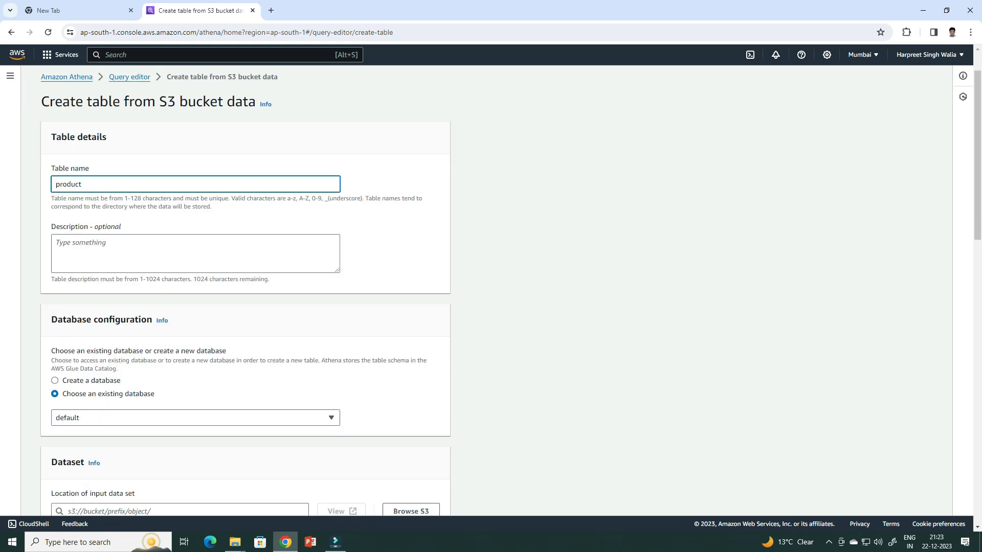
Choose to create a new database for the table and name it productdb
scroll(246, 292, down, 3)
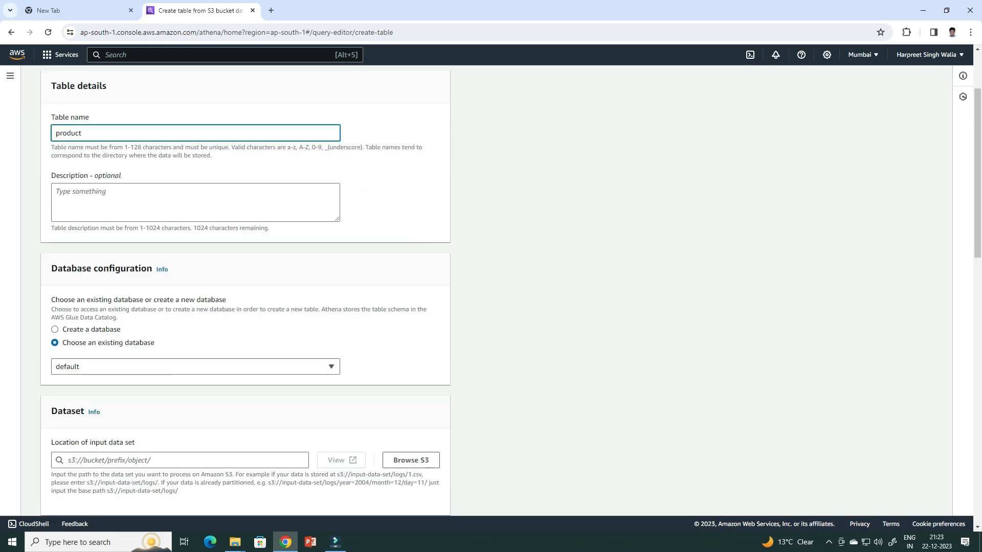
click(55, 227)
click(196, 286)
text(productdb)
scroll(246, 287, down, 2)
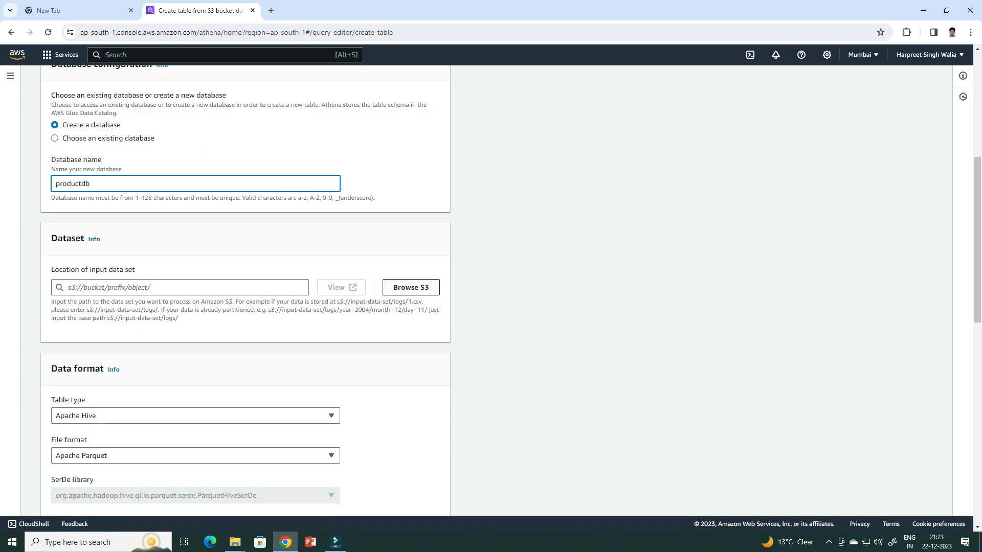
Select the productlist2023 S3 bucket as the location of the table's input data set
click(410, 287)
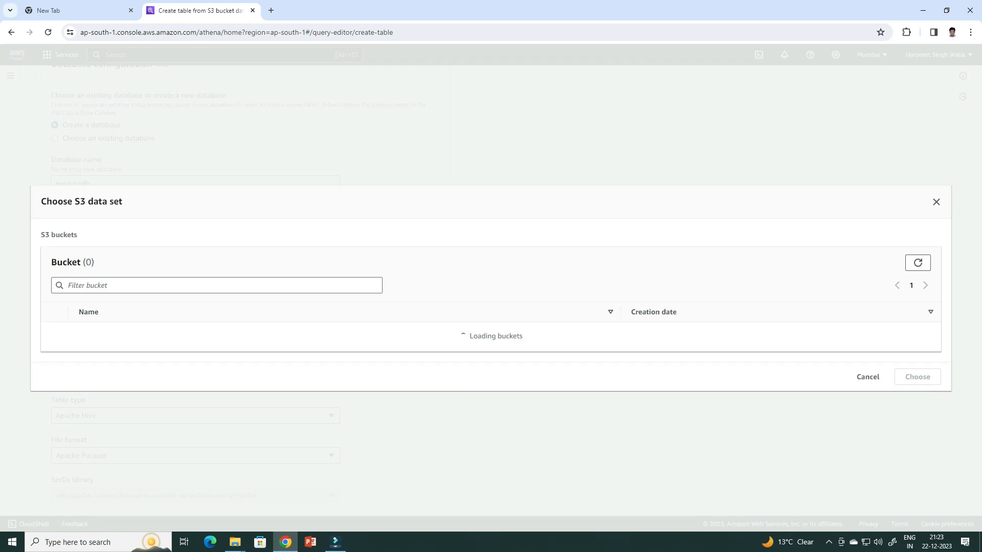
click(55, 327)
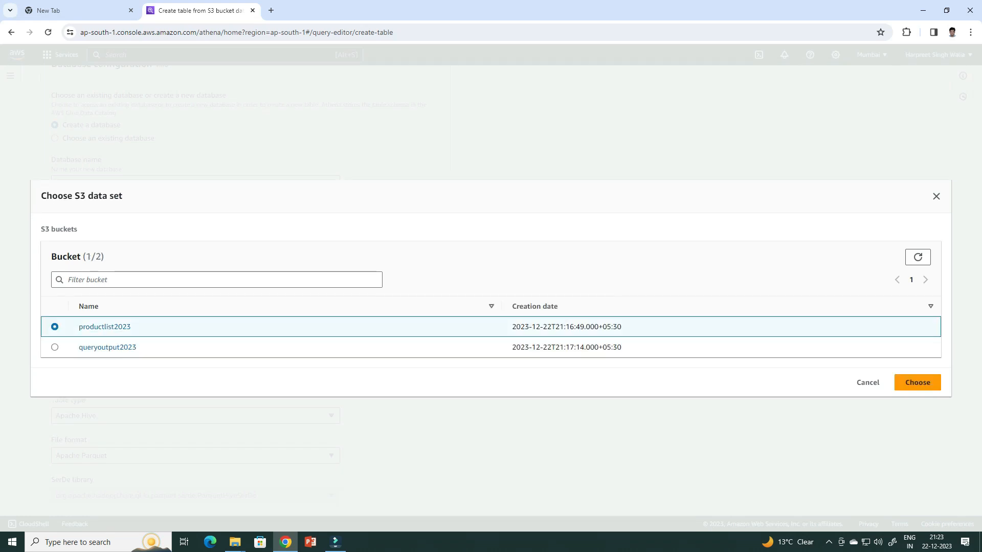
click(918, 382)
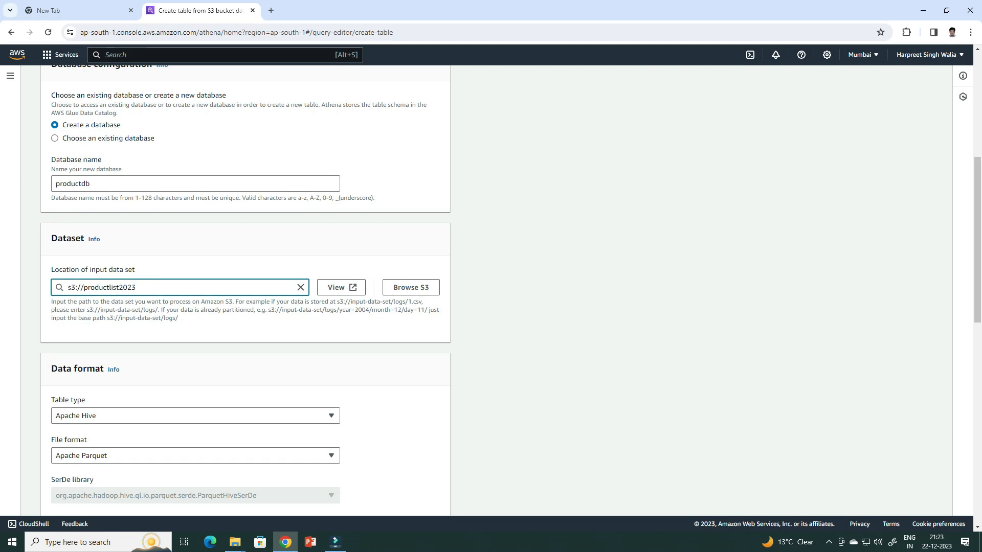
Set the table type to Apache Iceberg and the file format to Apache Parquet
scroll(246, 286, down, 3)
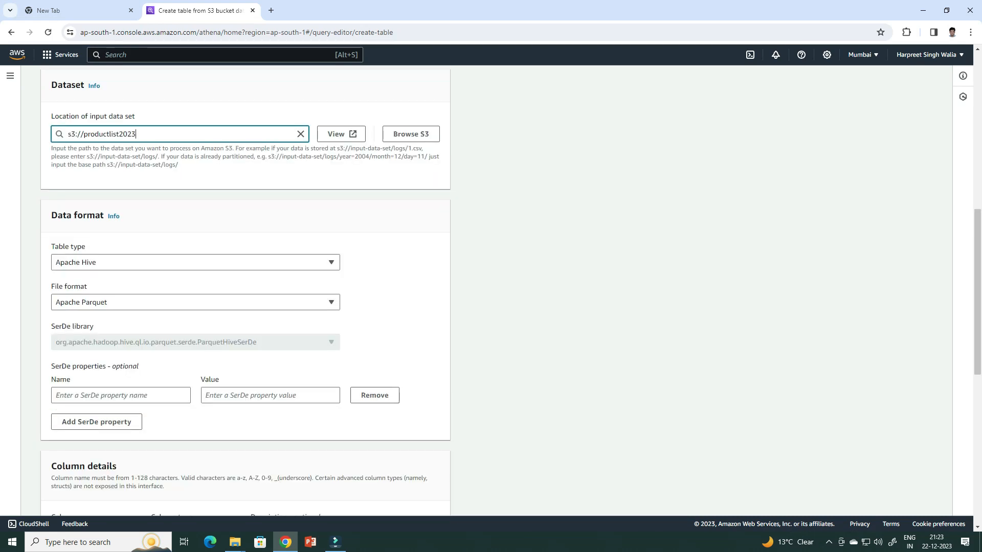
click(196, 263)
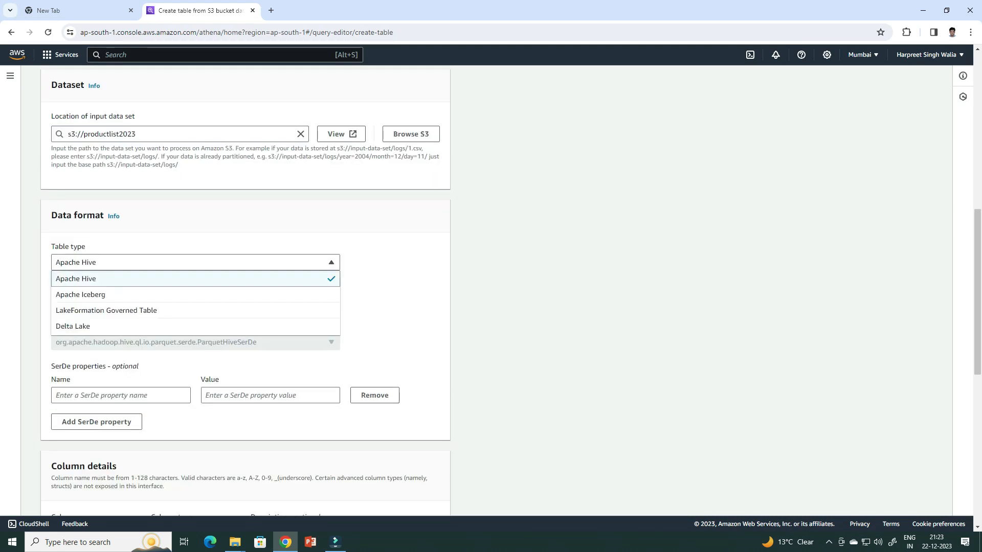
click(102, 294)
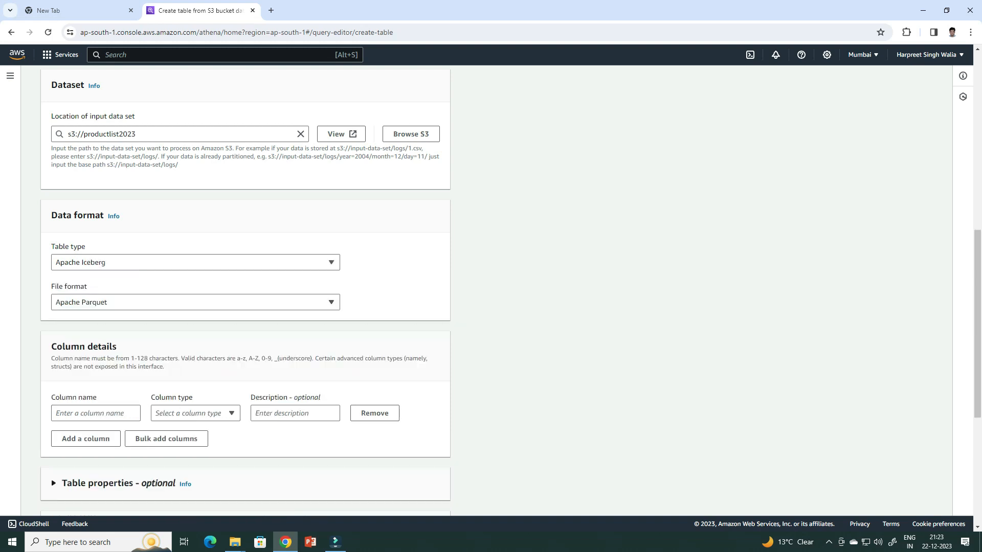
click(102, 302)
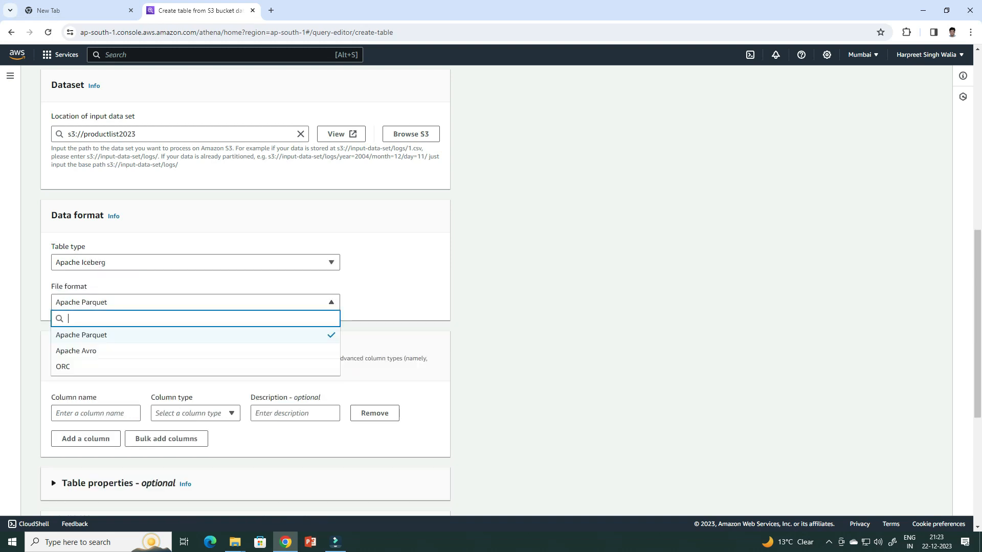
click(102, 335)
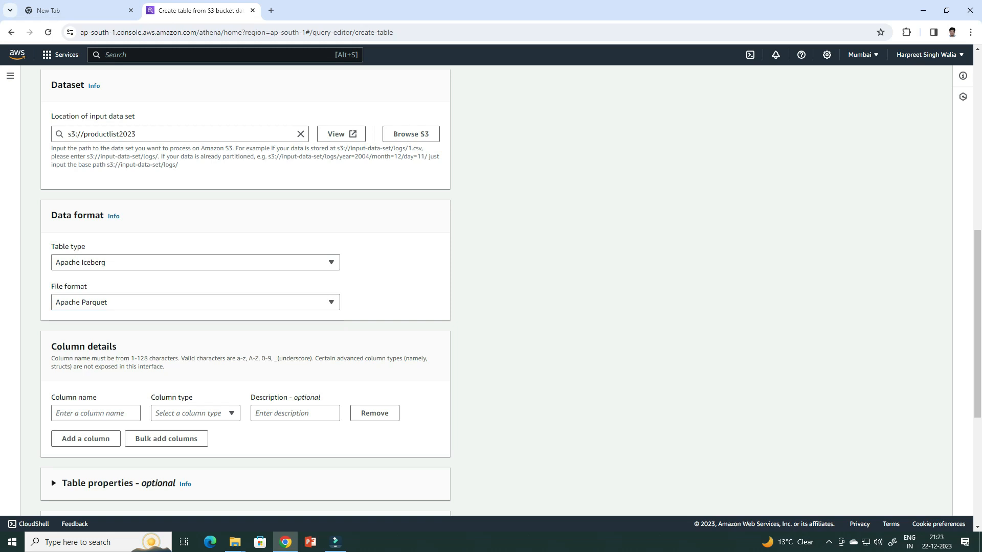
Define the table's first column as id with the type int
scroll(102, 317, down, 3)
click(96, 260)
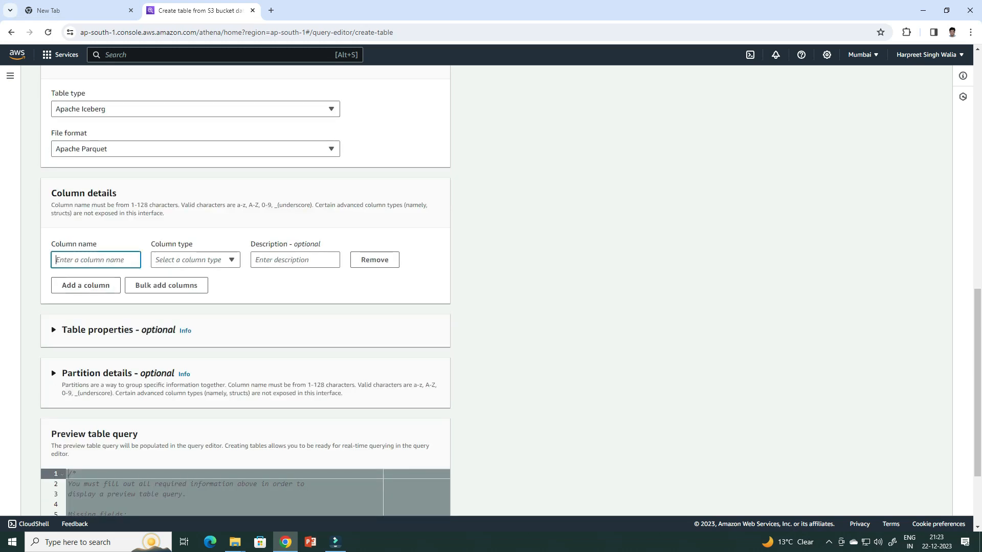
text(id)
click(195, 260)
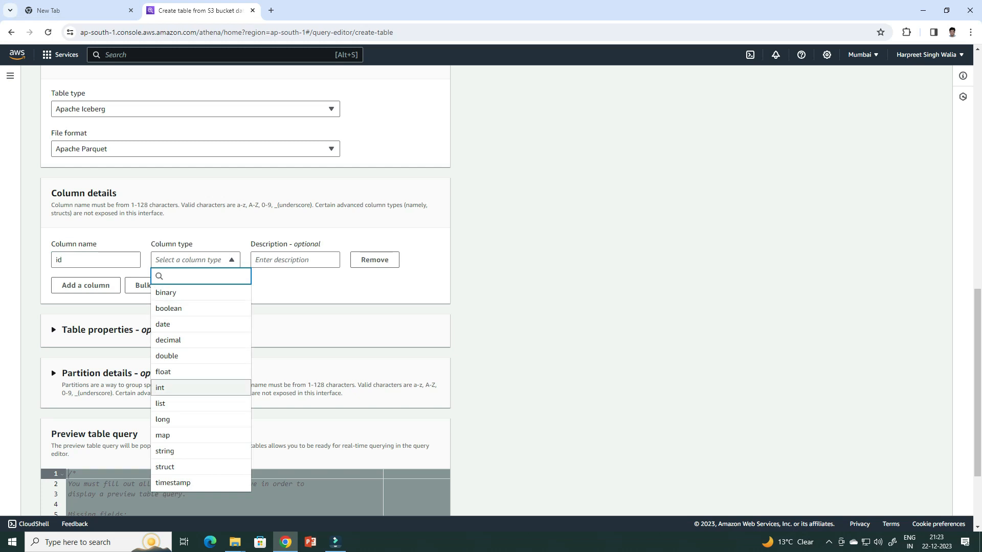
click(169, 387)
Add a second column called name with the type string
click(85, 285)
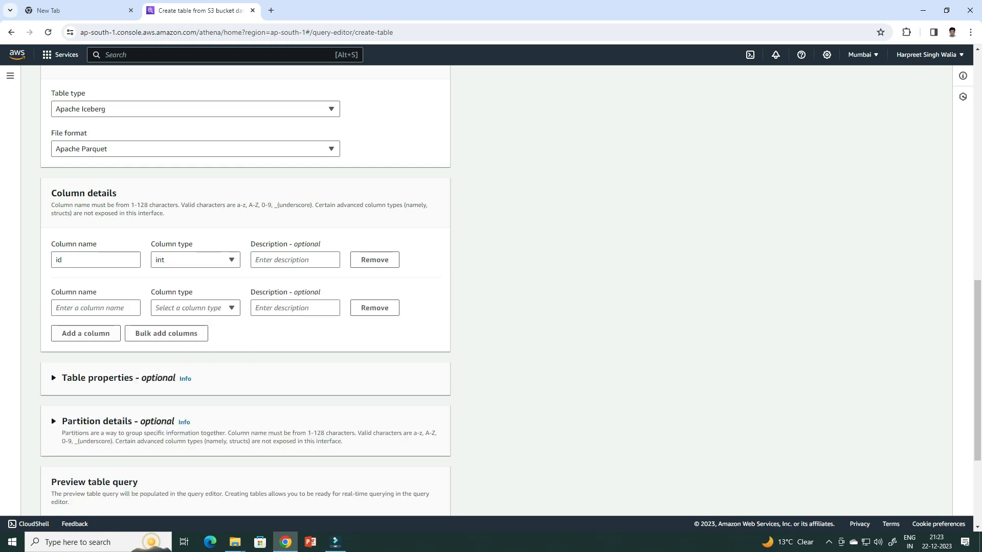
text(name)
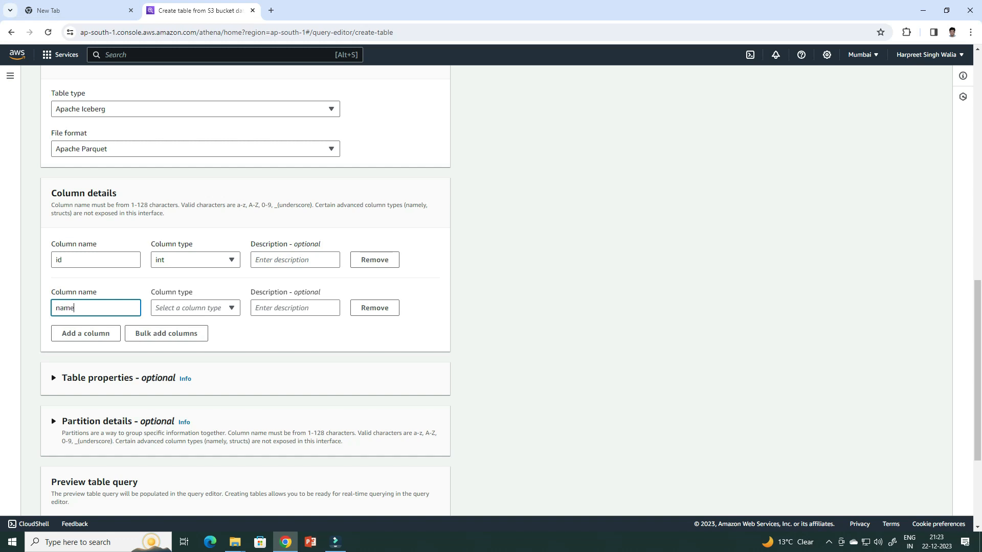
click(195, 308)
text(str)
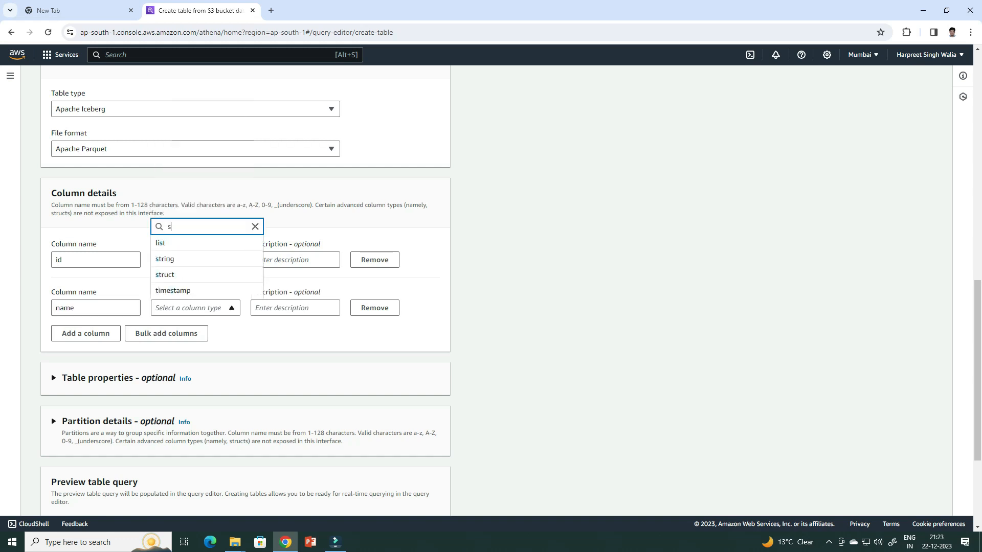
key(Return)
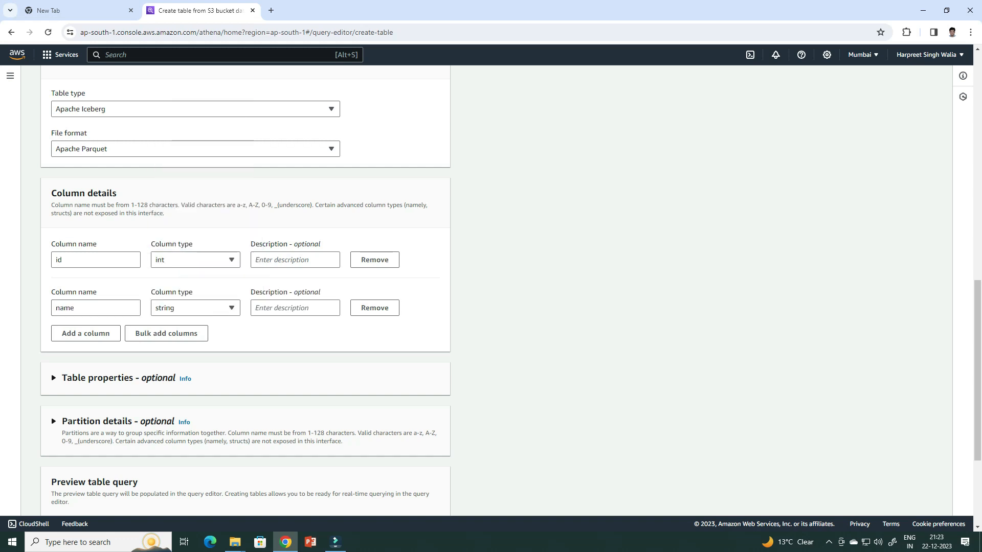
Review the preview table query and create the product table
scroll(245, 307, down, 2)
scroll(245, 291, down, 1)
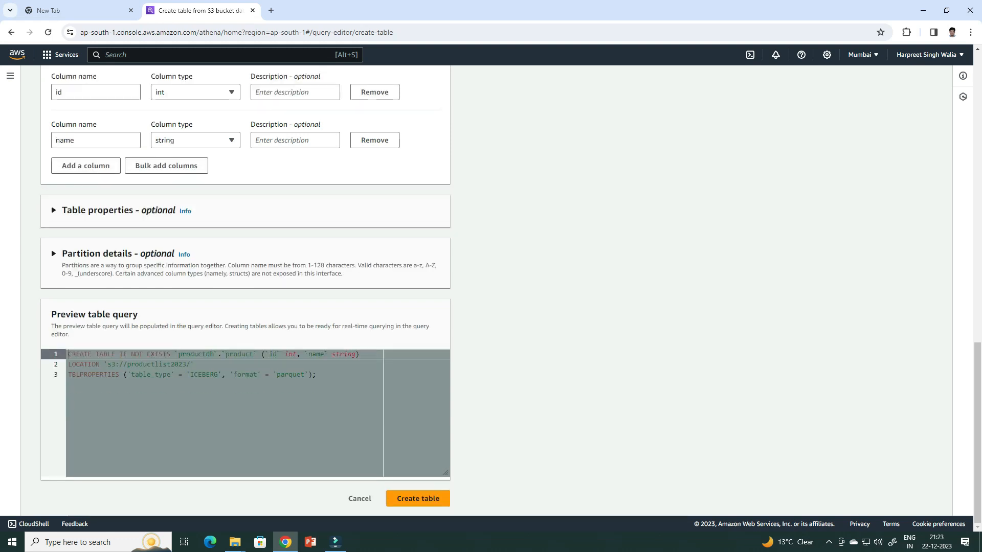
click(418, 499)
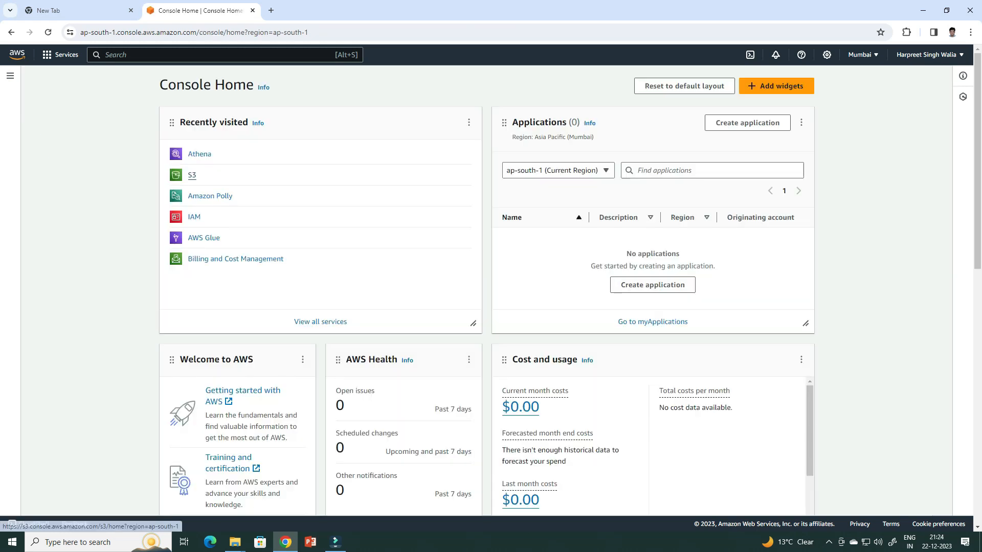
Return to S3 and inspect the contents of the productlist2023 bucket and the queryoutput2023 bucket
click(192, 175)
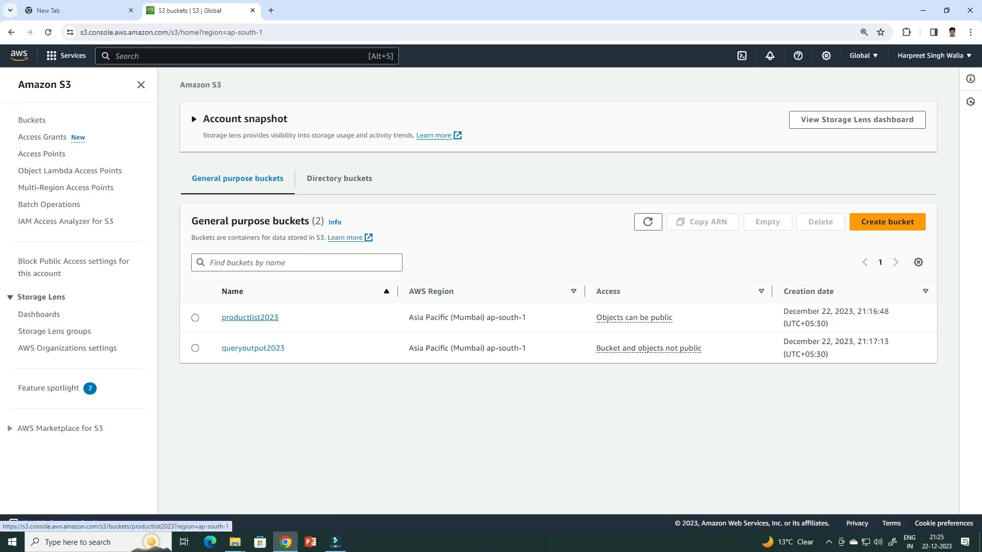
click(250, 318)
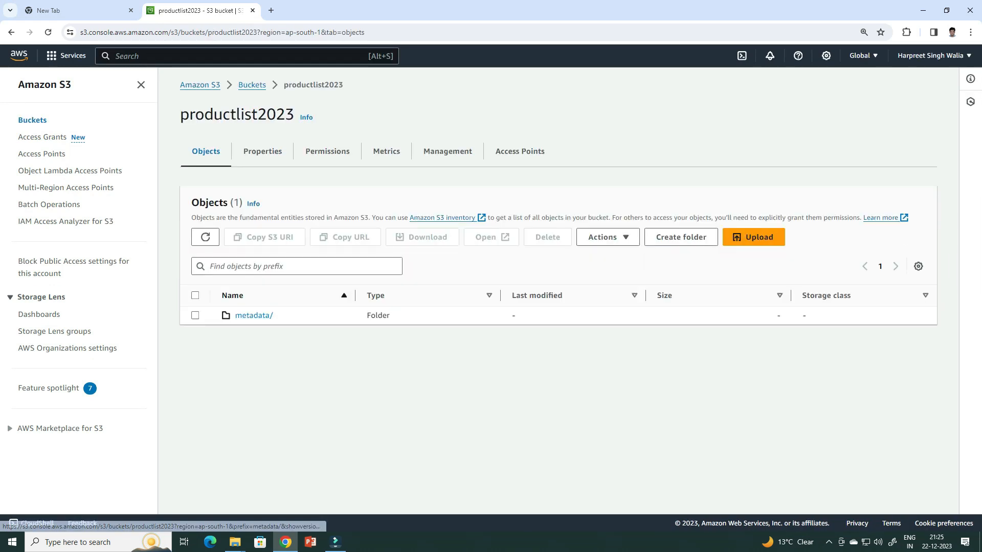
click(205, 237)
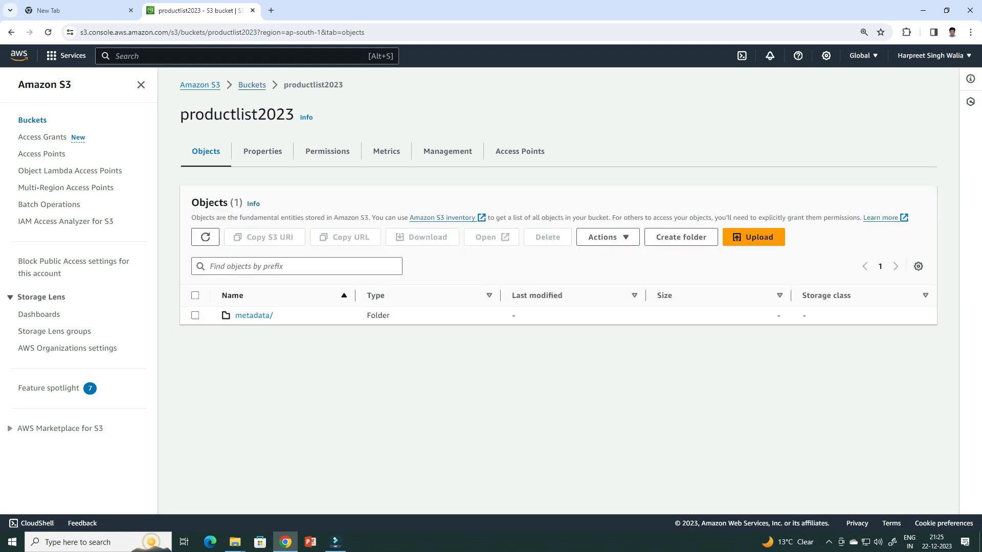
click(252, 86)
click(253, 329)
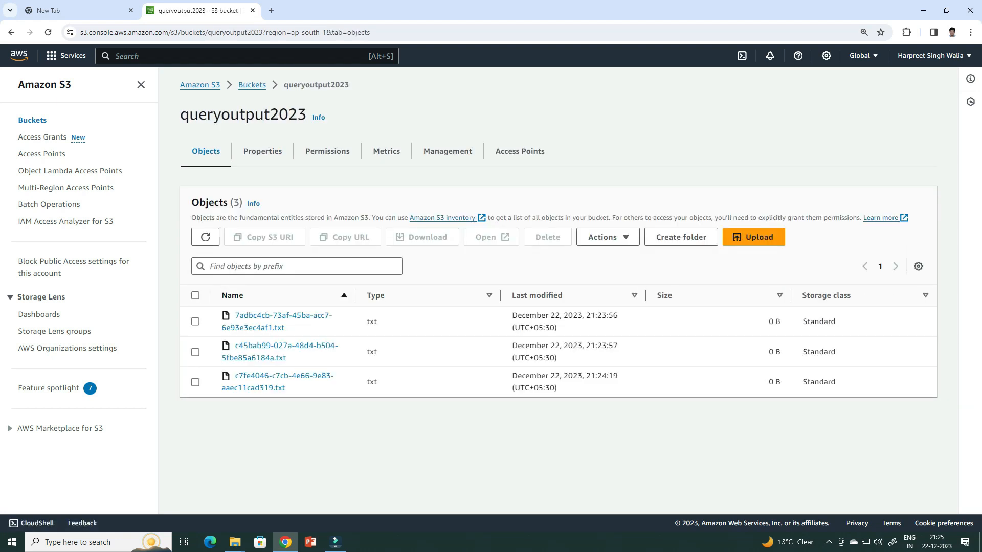
click(252, 86)
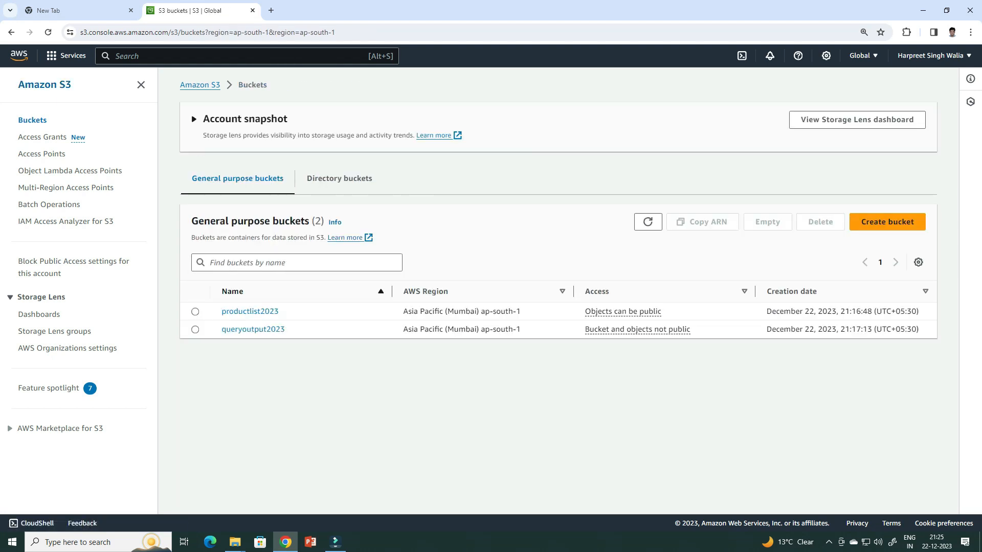
Go to the Athena query editor and run INSERT INTO product (id,name) VALUES (1,'Watch');
click(19, 55)
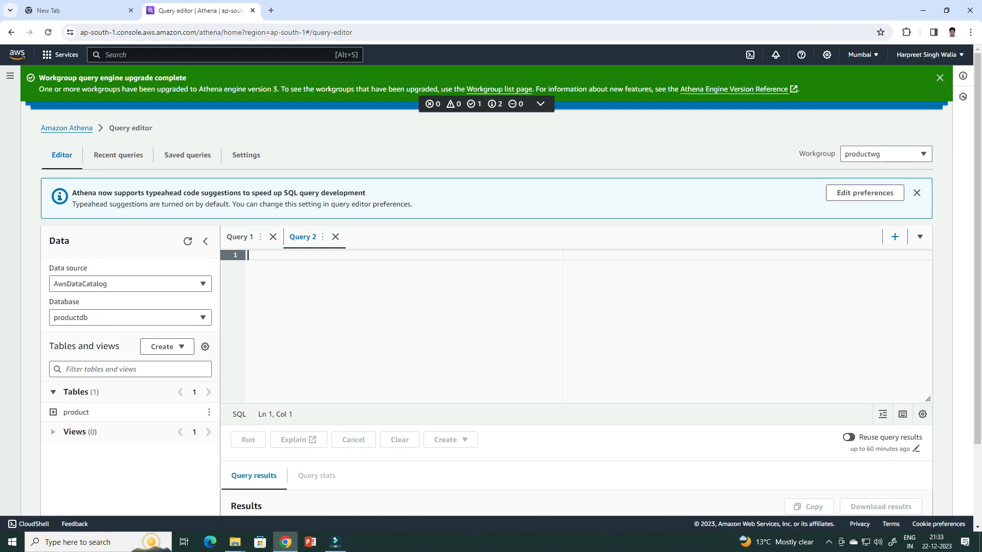
text(INSERT INTO product (id,name) VALUES (1,'Watch');)
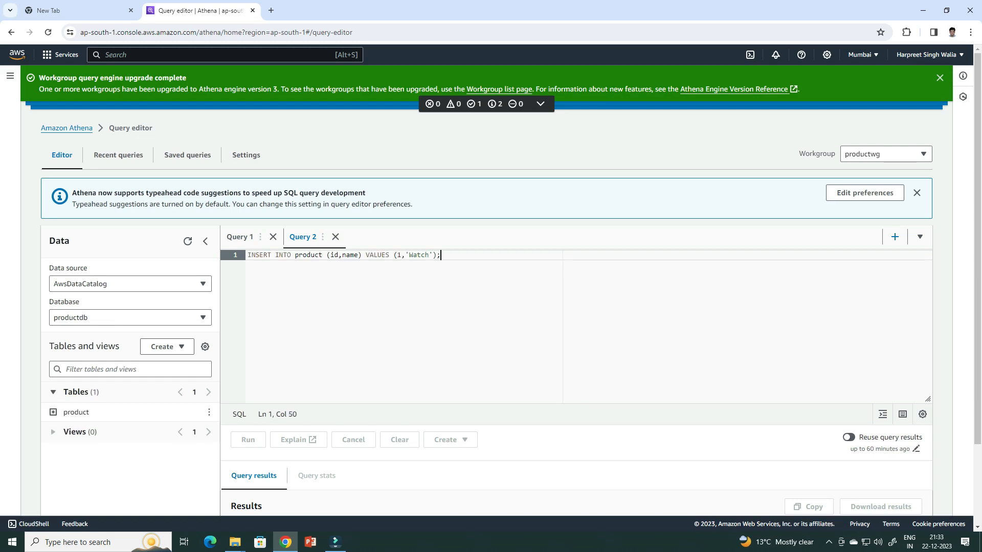
key(ctrl+Return)
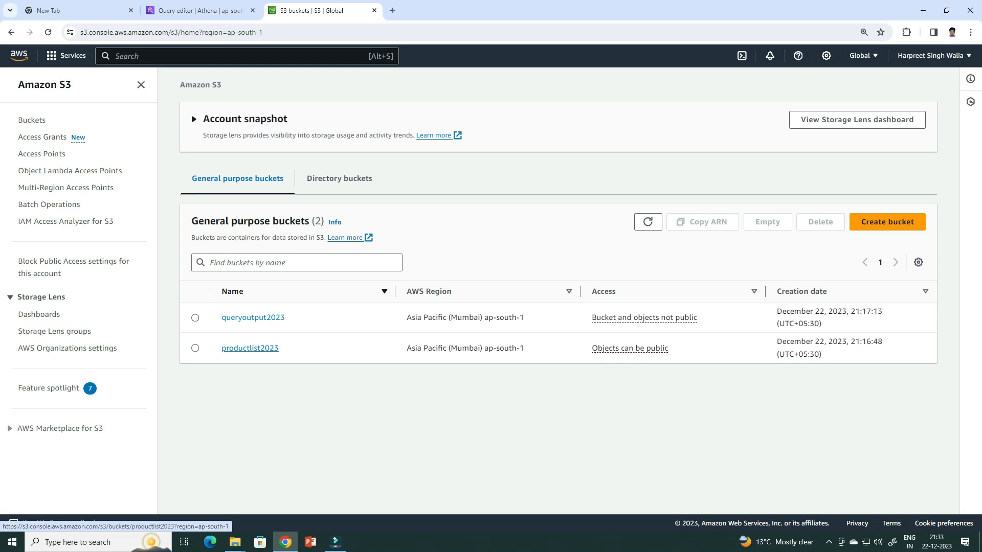
In S3, examine the productlist2023 bucket's data folder down to the file inside its JnCX3Q subfolder, and return to the bucket's root
click(251, 348)
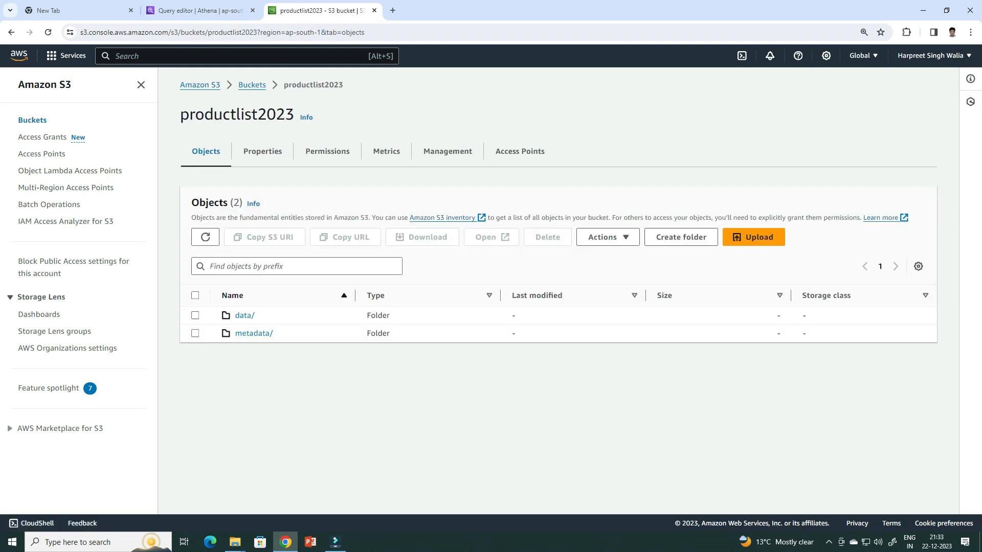
click(244, 315)
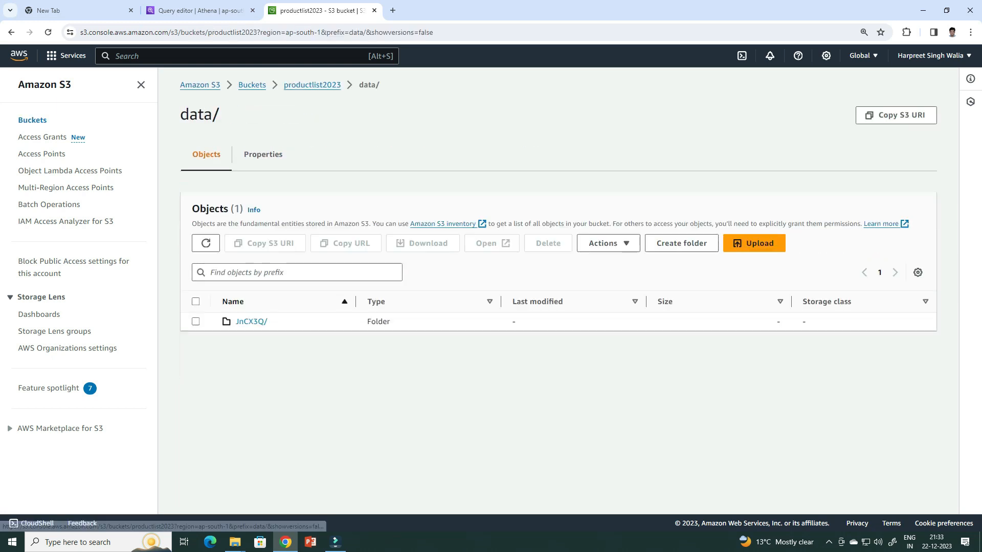
click(251, 321)
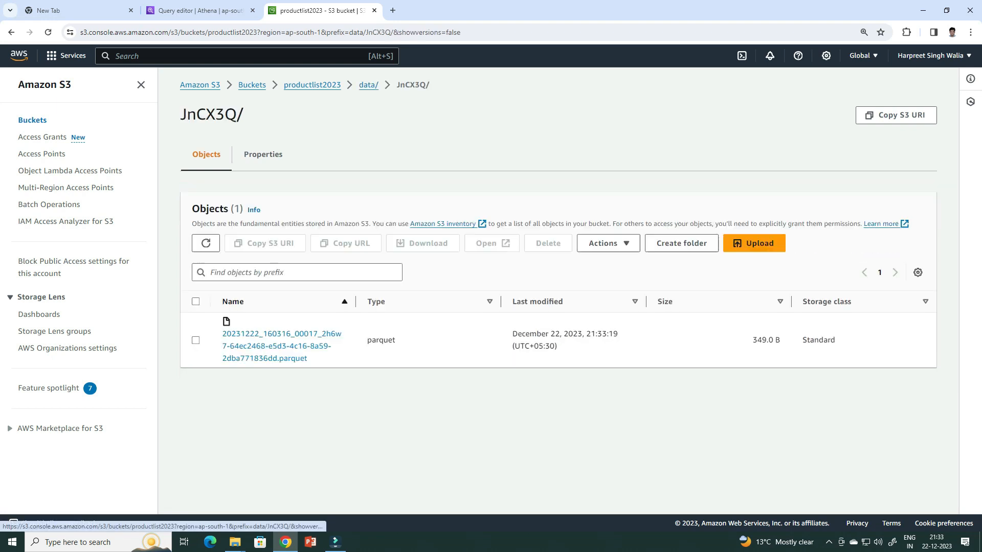
click(312, 85)
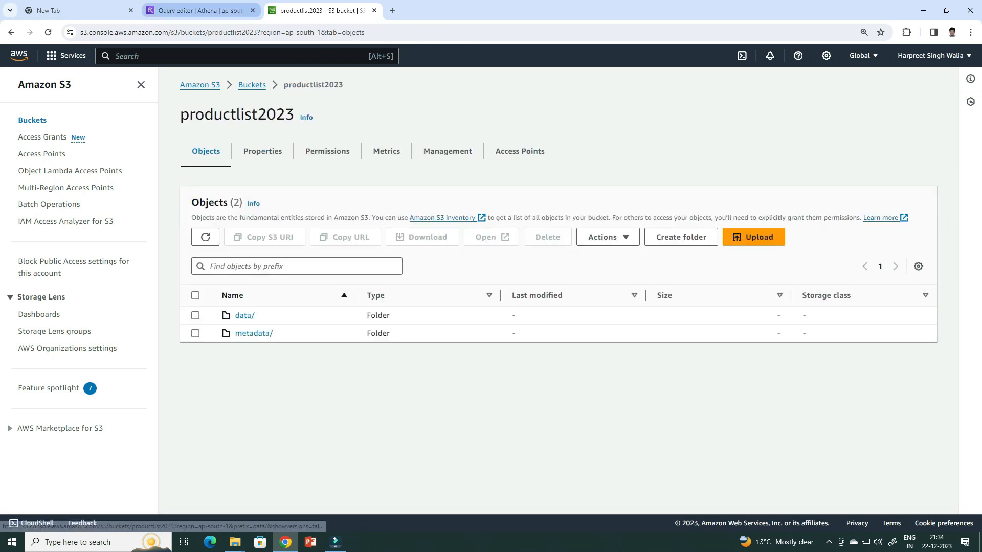
Back in the Athena query editor, add INSERT INTO product (id,name) VALUES (2,'LED TV'); on the second line and run only that statement
click(200, 11)
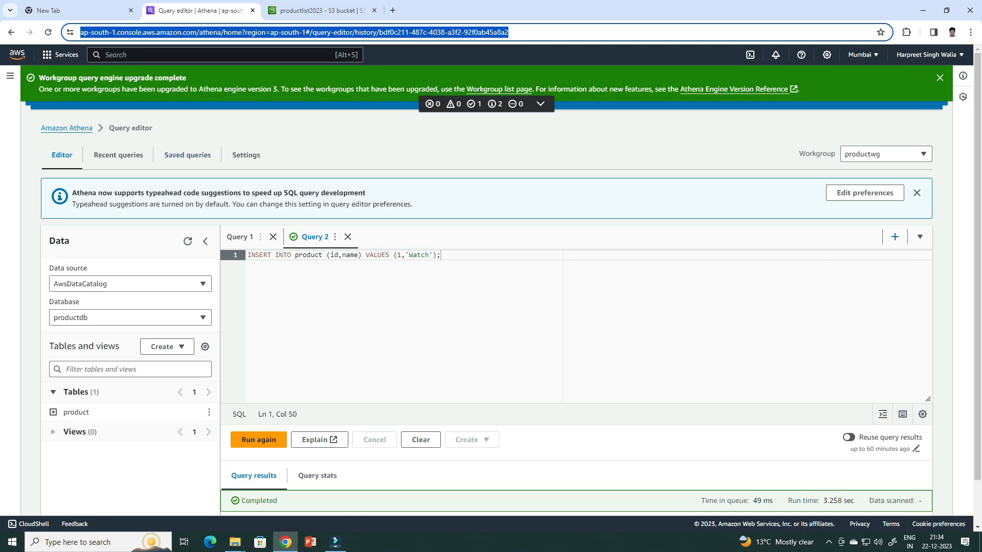
click(442, 256)
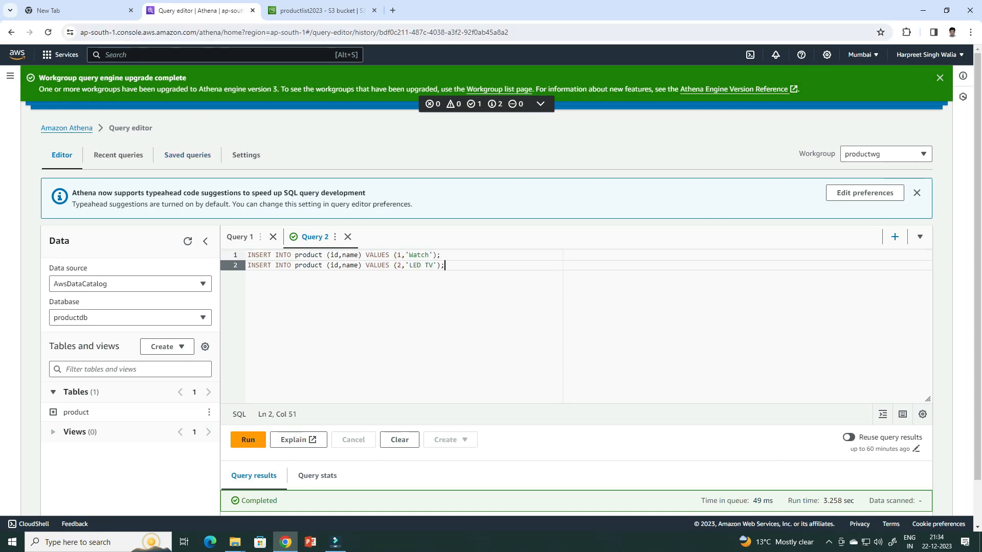
drag(446, 266, 247, 265)
click(248, 440)
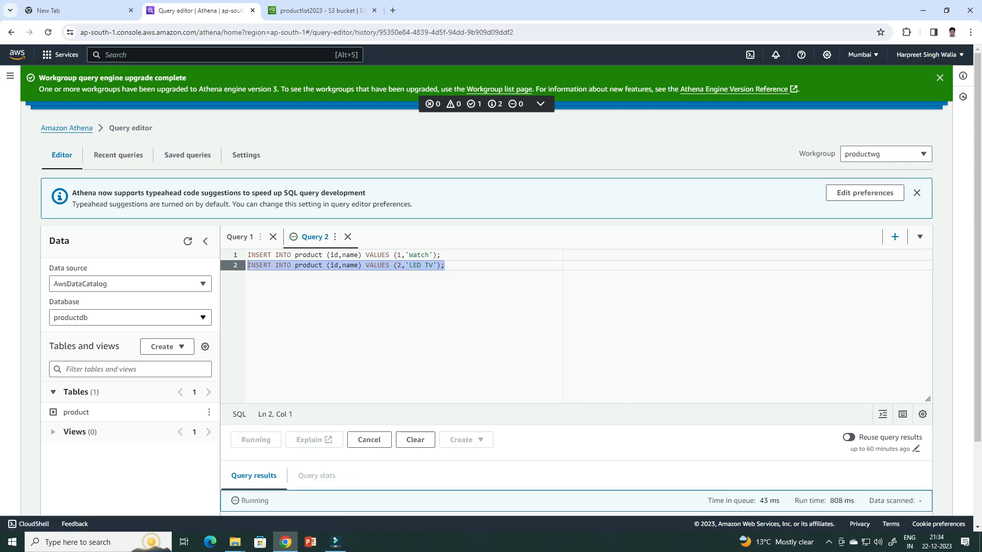
Add the query SELECT * FROM product below the inserts, run only that query and view the returned rows
key(Return)
key(Return)
text(SELECT *)
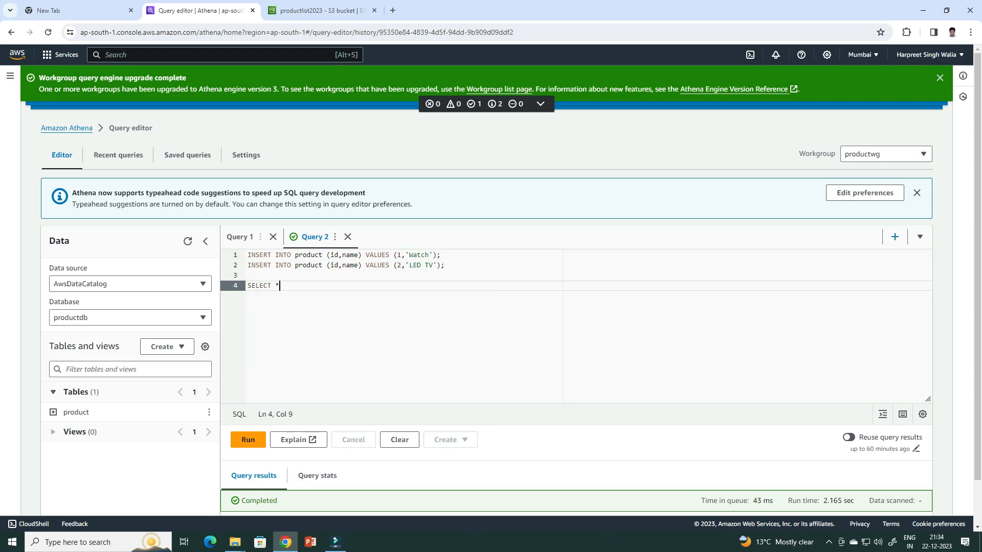
text( FROM product)
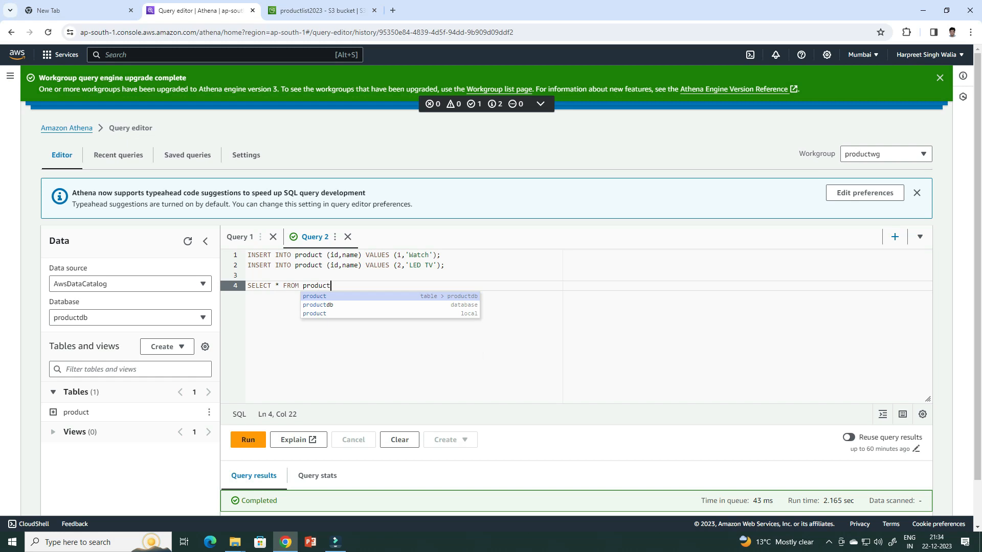
key(Escape)
key(shift+Up)
key(ctrl+Return)
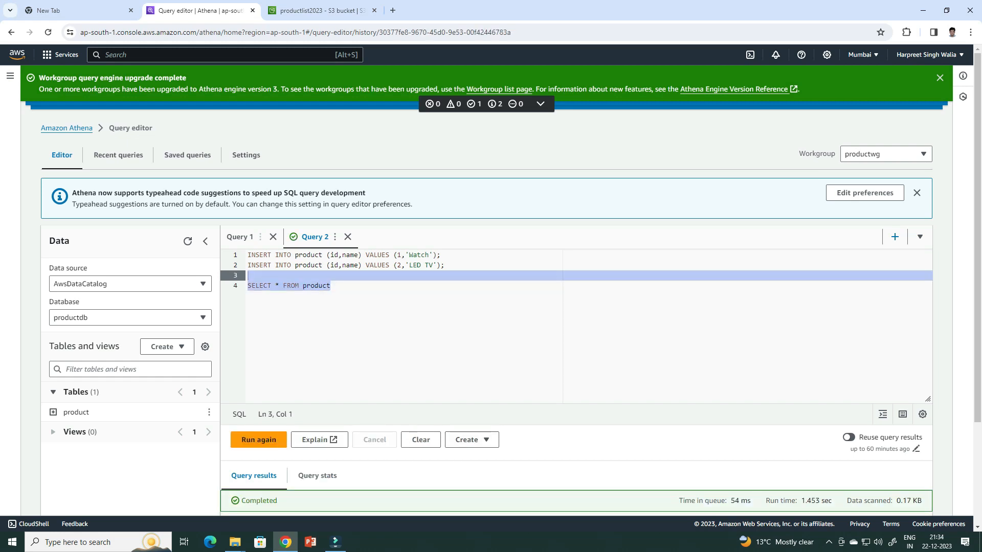
scroll(576, 307, down, 2)
scroll(576, 307, down, 1)
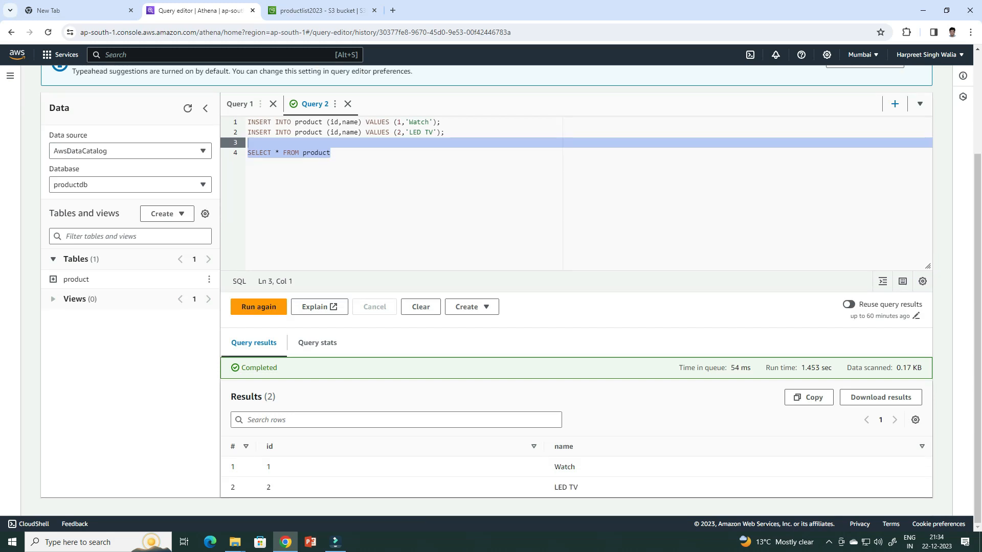
click(332, 153)
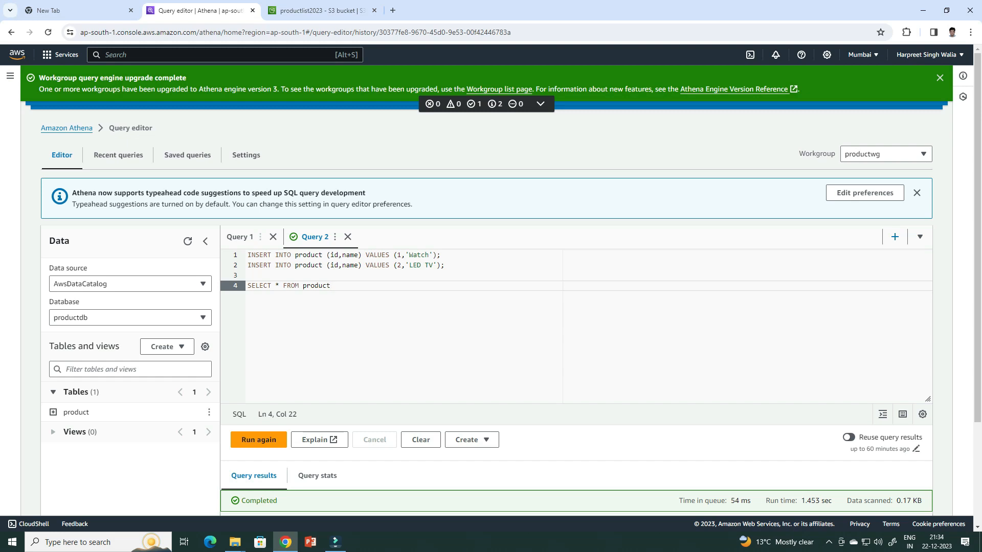
Add INSERT INTO product (id,name) VALUES (3,'Mobile'); on the third line and run only that statement
click(263, 266)
key(Down)
text(INSERT INTO product (id,name) VALUES (3,'Mobile');)
drag(445, 275, 247, 275)
click(248, 440)
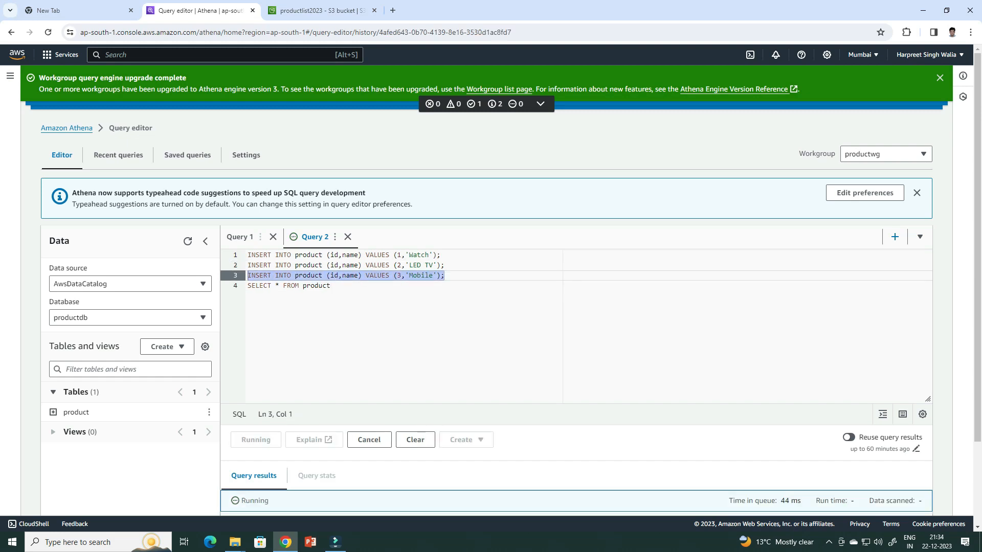
Run only the SELECT * FROM product query again and view the returned rows
scroll(487, 290, down, 1)
click(331, 236)
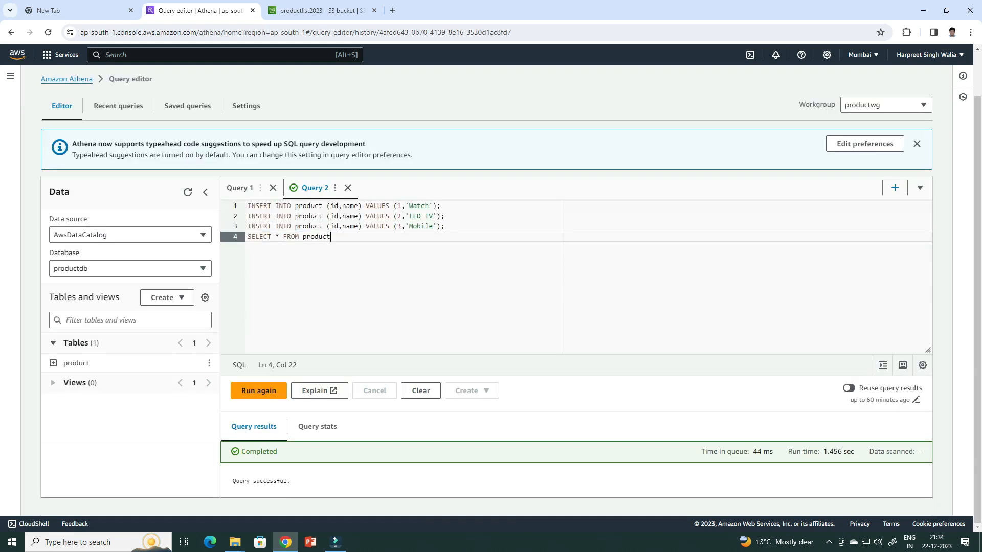
drag(331, 237, 248, 237)
click(258, 390)
scroll(486, 290, down, 2)
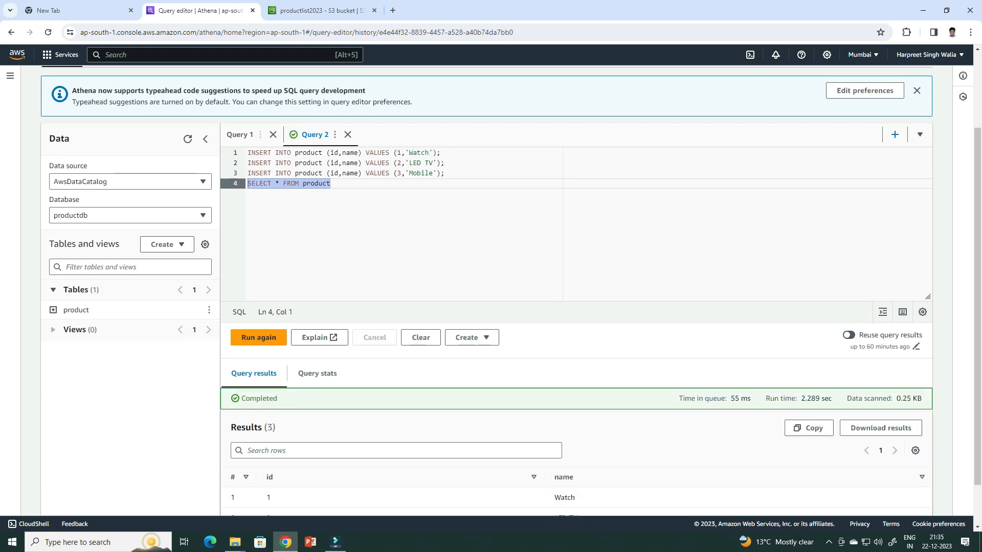
scroll(486, 290, down, 1)
In S3, refresh the data folder's object list and examine the files inside its ewa2bw, Idd8tQ and JnCX3Q subfolders
key(ctrl+Tab)
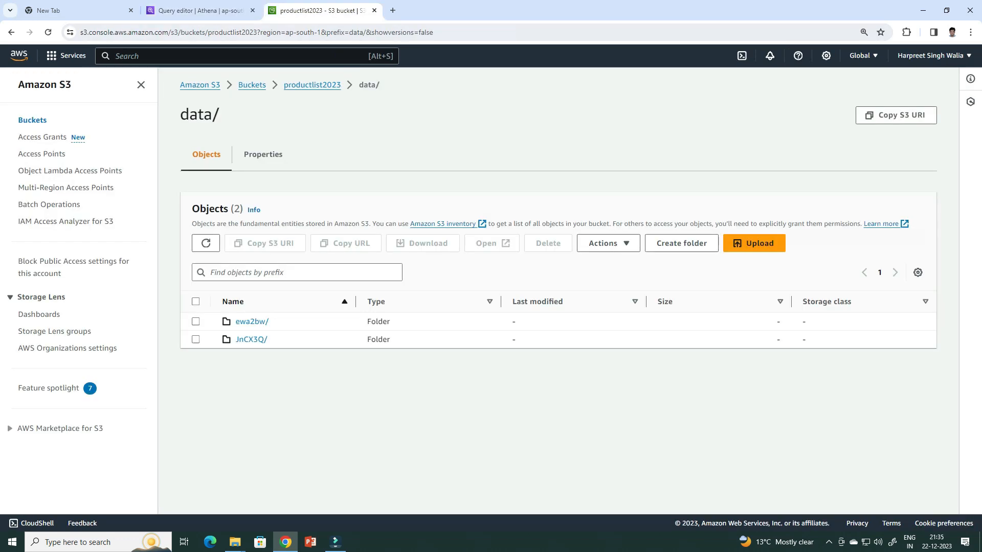
click(206, 243)
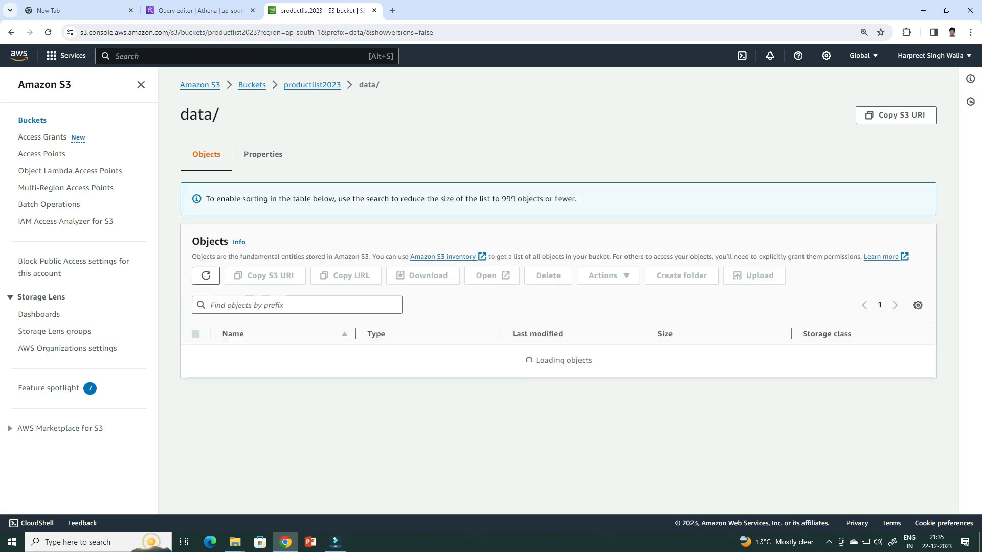
click(251, 321)
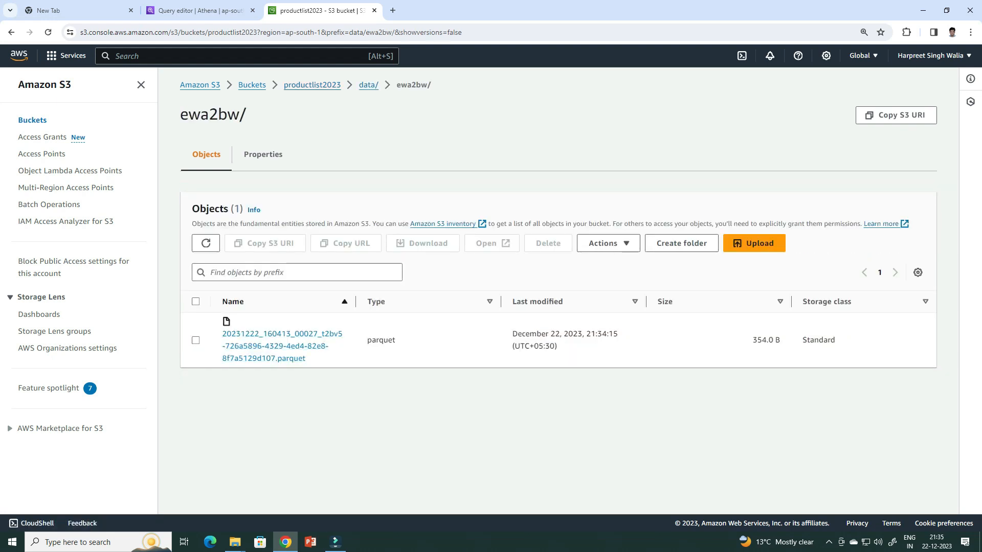
click(368, 85)
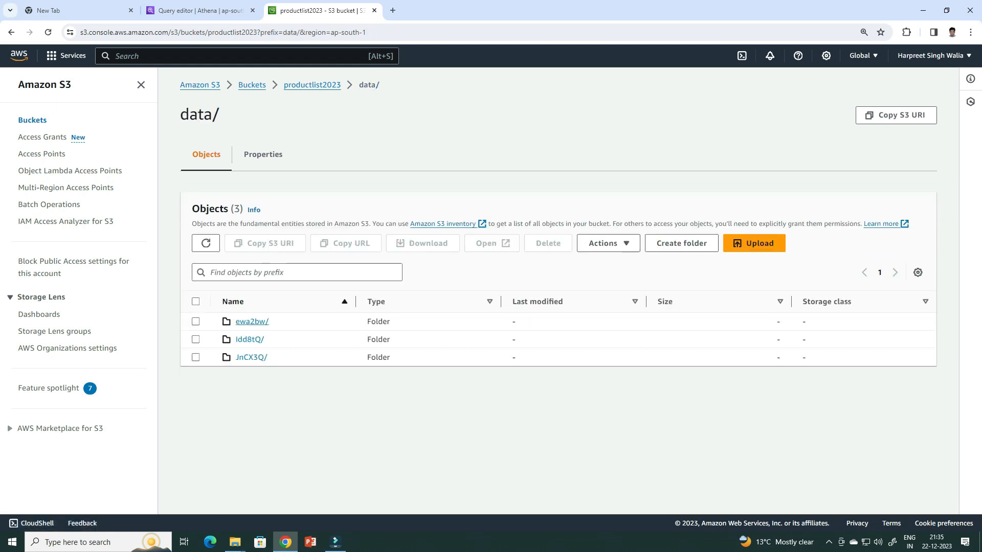
click(249, 339)
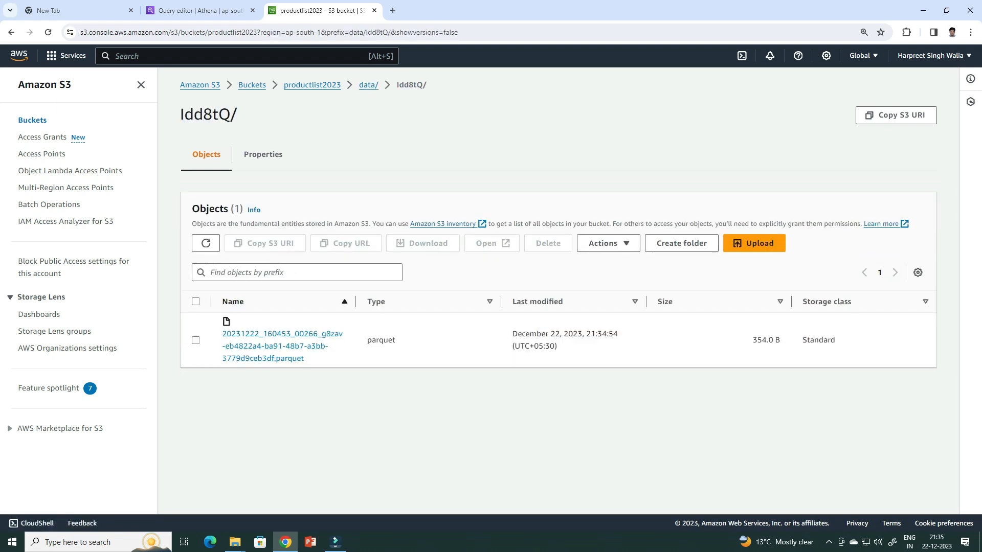
click(368, 85)
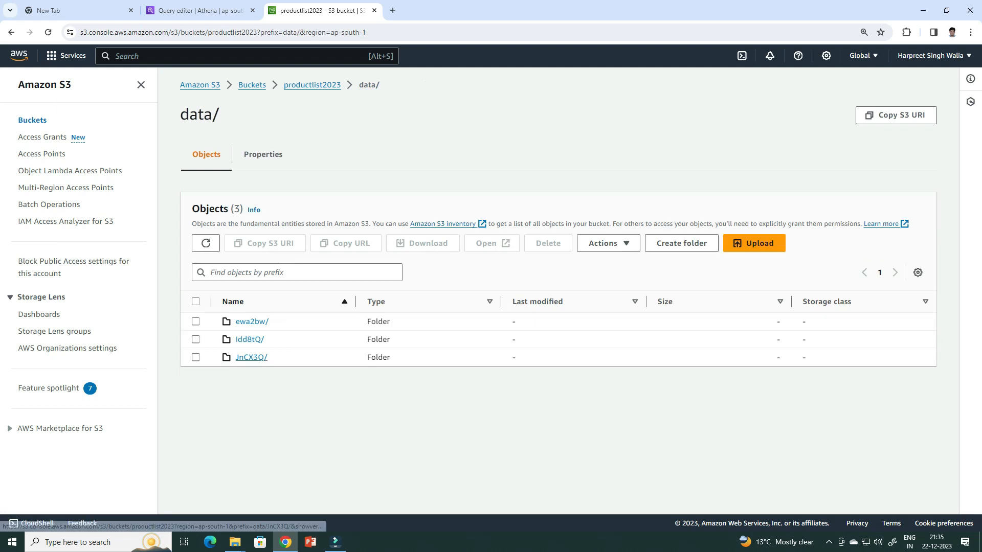
click(250, 357)
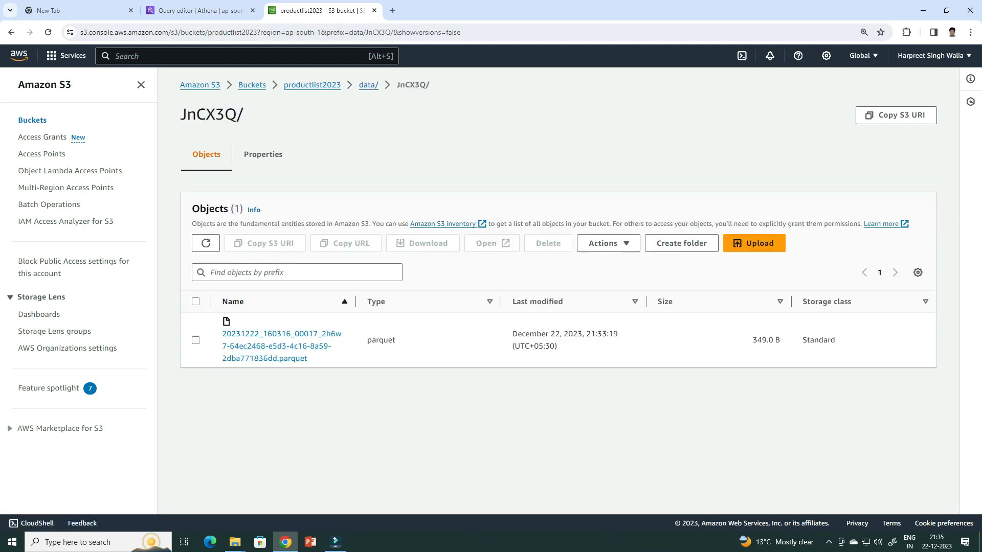
click(368, 85)
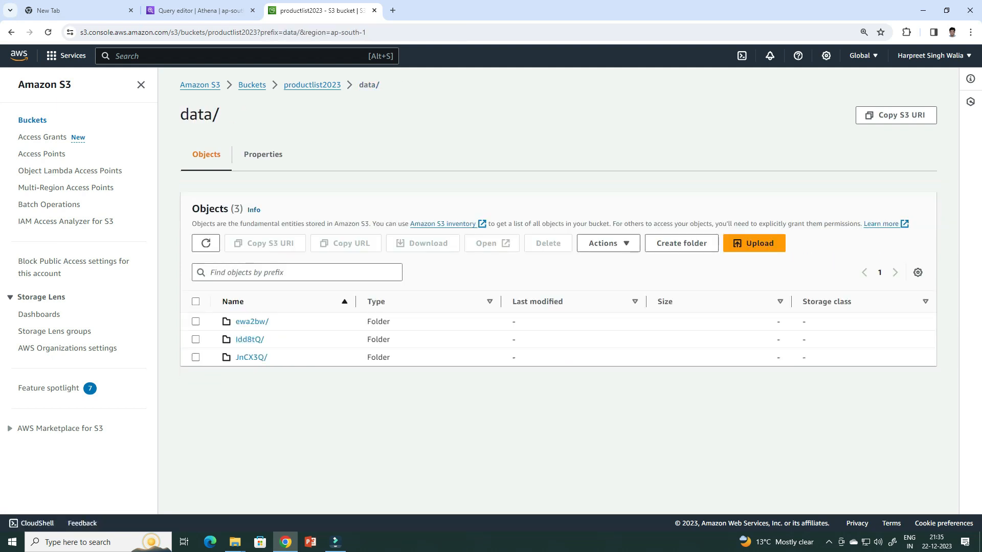
Examine the files in the productlist2023 bucket's metadata folder and return to the bucket's root
click(311, 85)
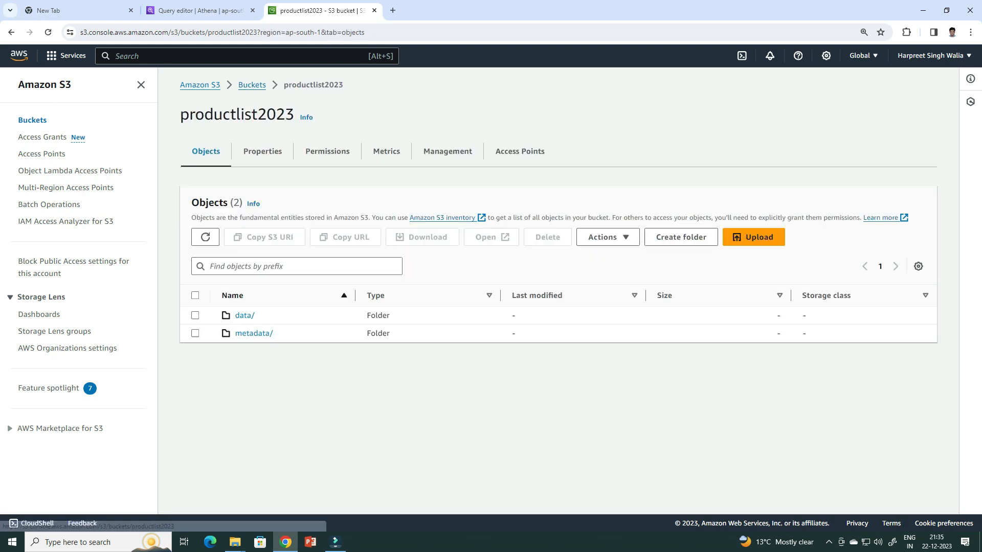
click(254, 334)
scroll(266, 358, down, 3)
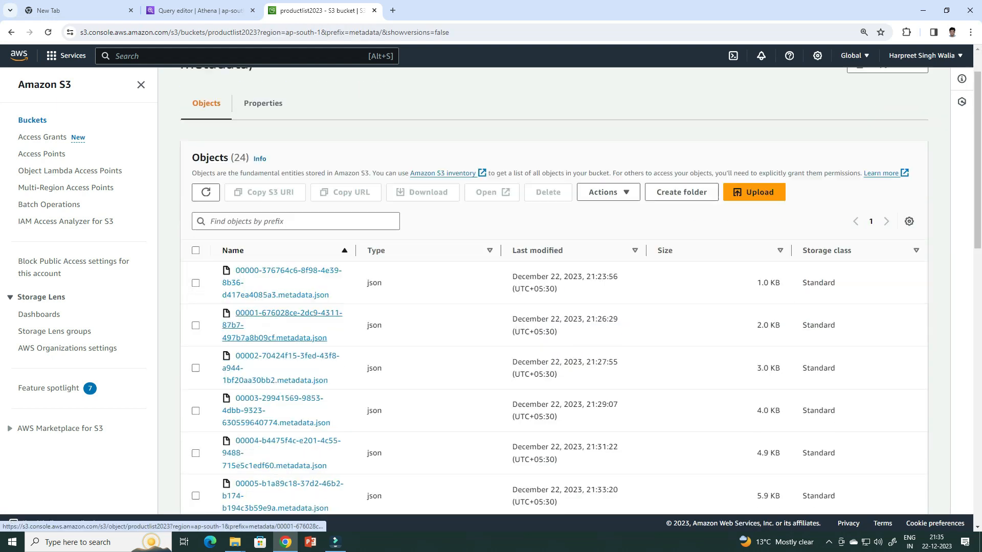
scroll(276, 379, down, 10)
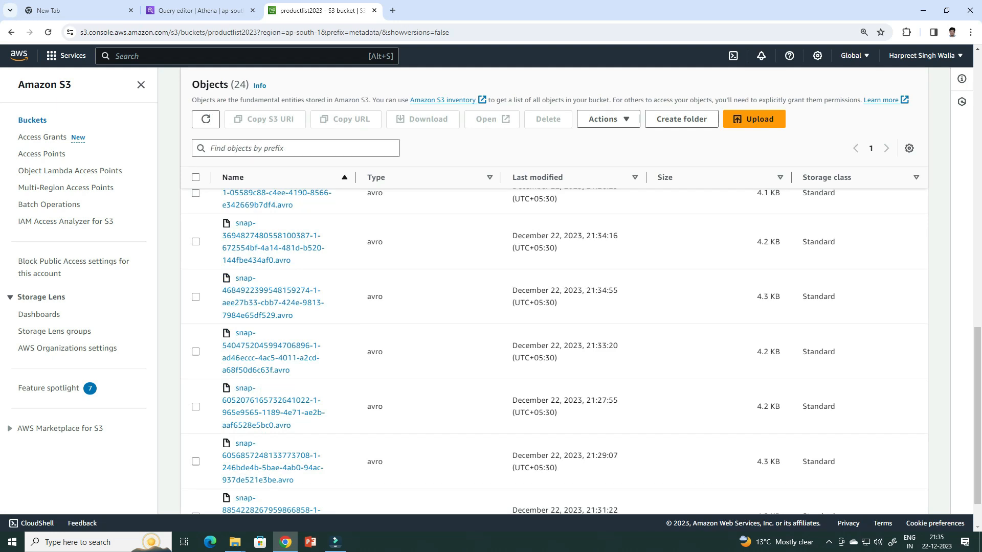
scroll(554, 347, up, 15)
click(312, 85)
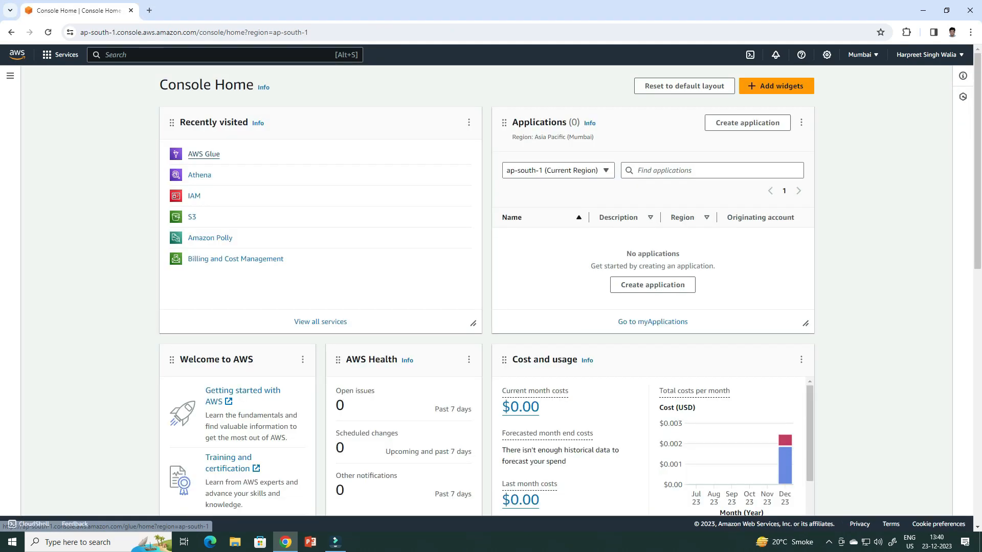
Open AWS Glue from the console home and view the Data Catalog's databases and tables
click(204, 154)
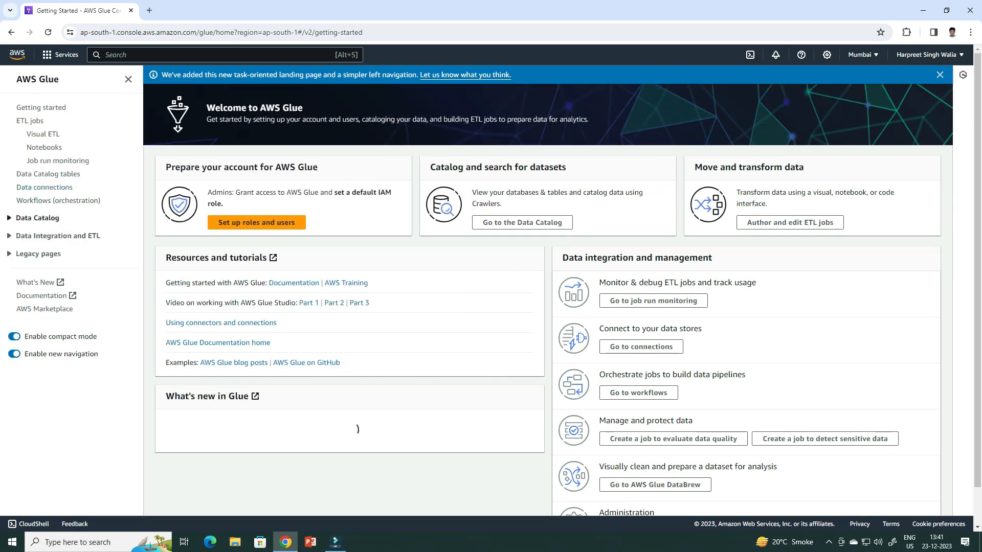
double_click(27, 219)
double_click(27, 218)
click(26, 219)
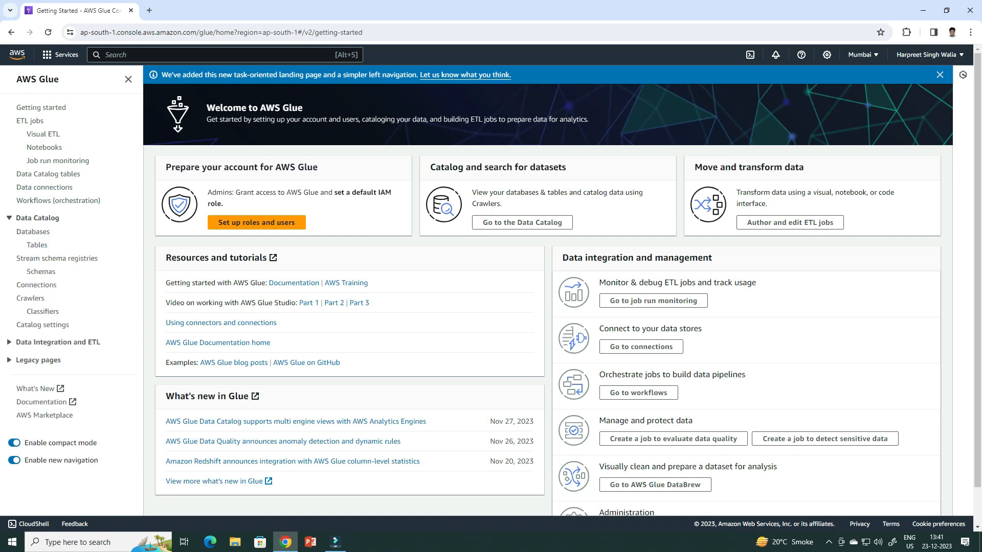
click(33, 232)
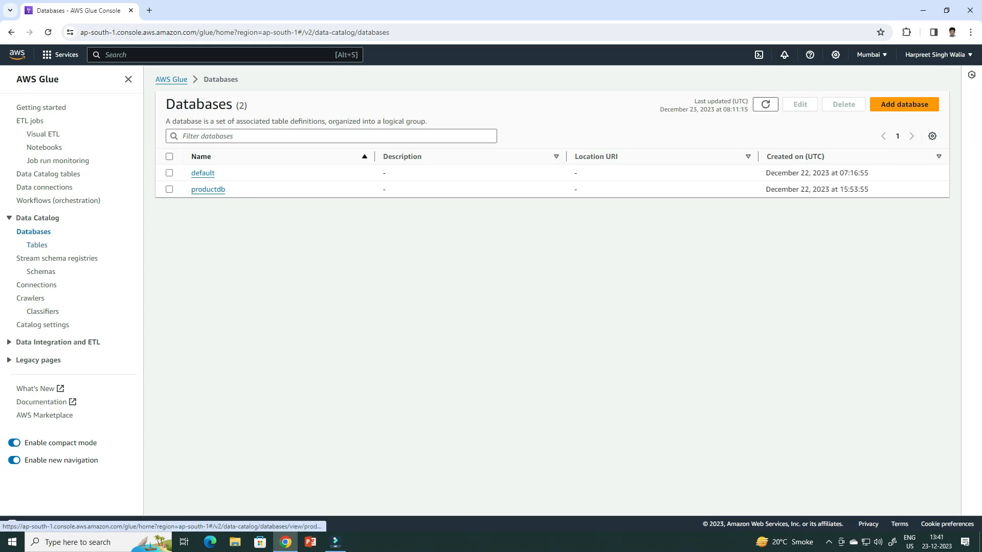
click(37, 245)
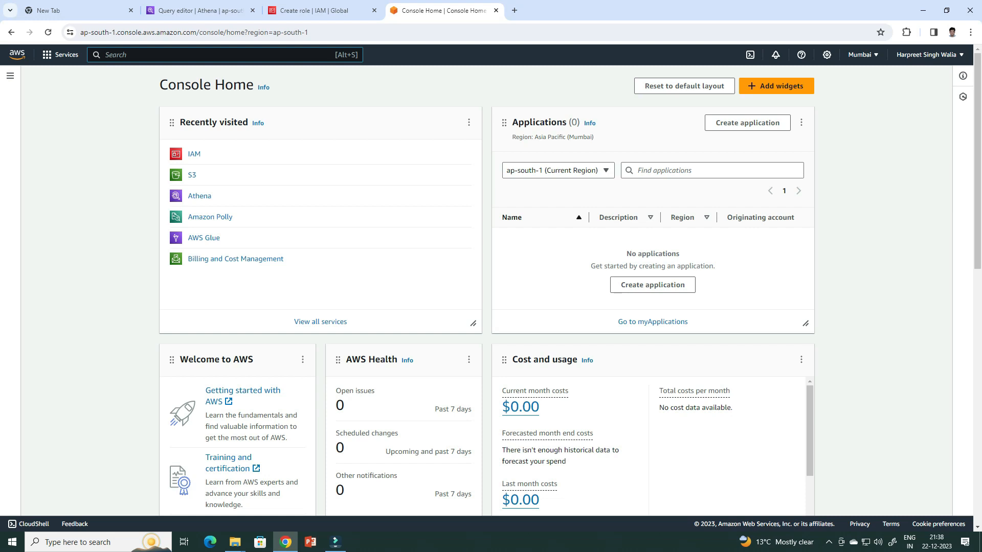
Go to the IAM roles and start a new role with AWS service as trusted entity and S3 as the use case
key(alt+s)
text(role)
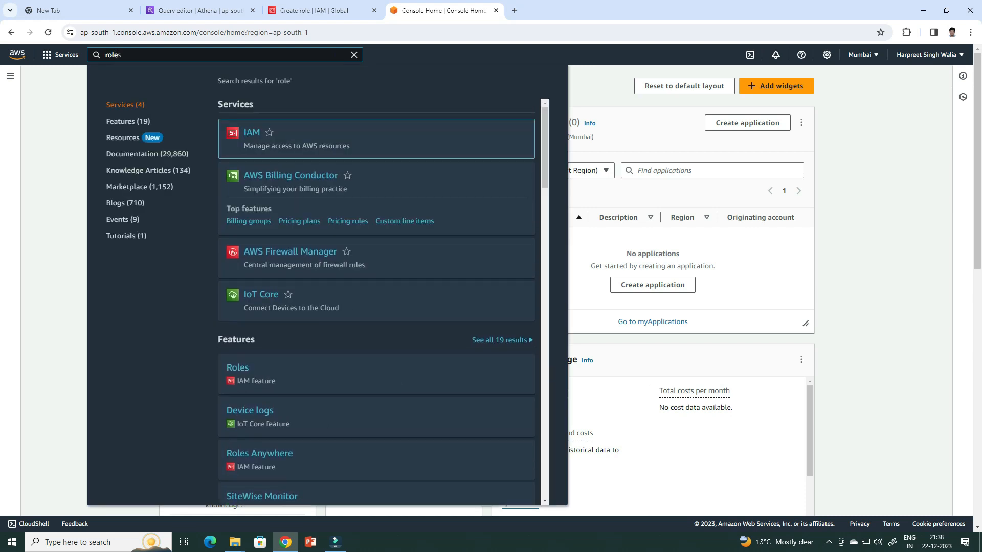
key(Return)
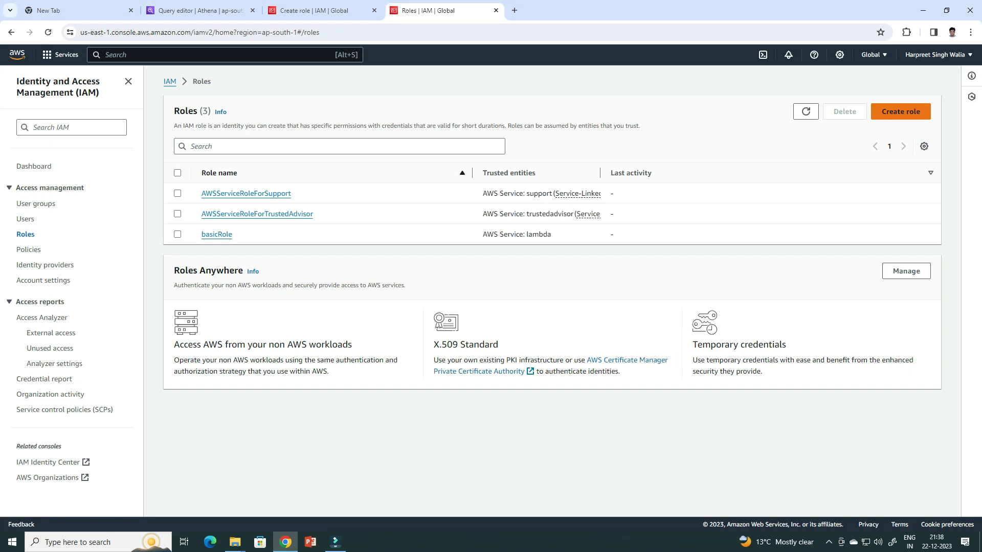
click(901, 112)
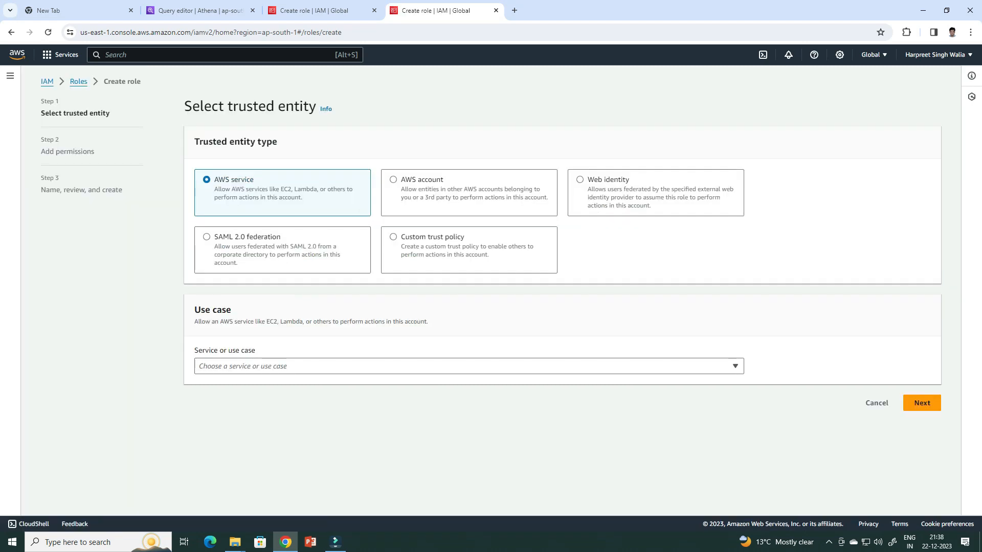
click(469, 366)
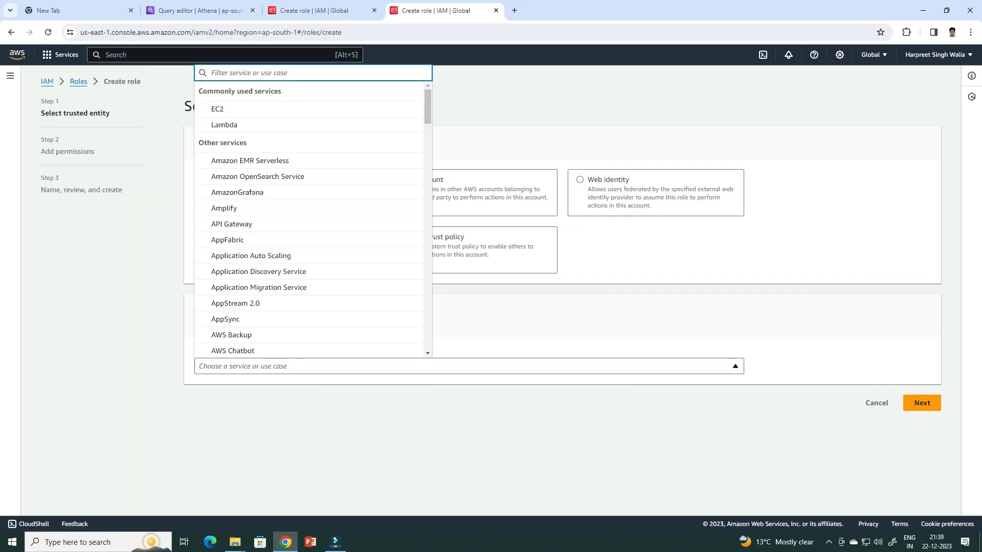
text(s3)
key(Down)
key(Return)
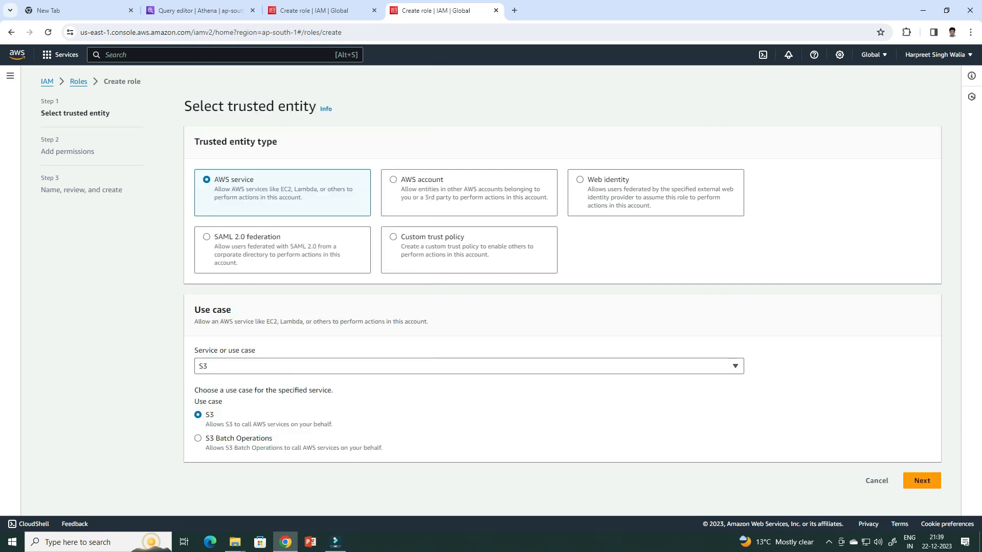
click(922, 480)
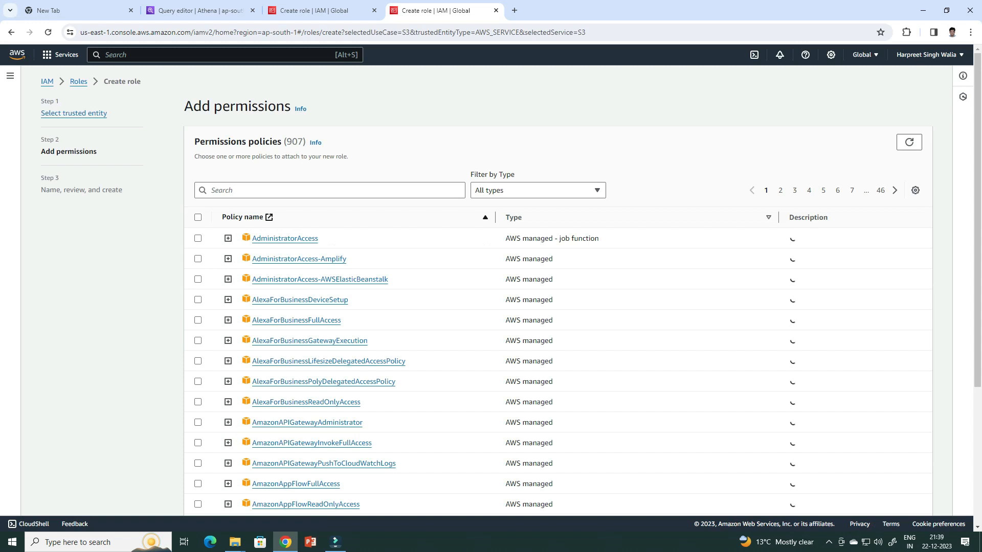
Find the S3 permissions policies and attach AmazonS3ReadOnlyAccess to the new role
click(330, 190)
text(s3)
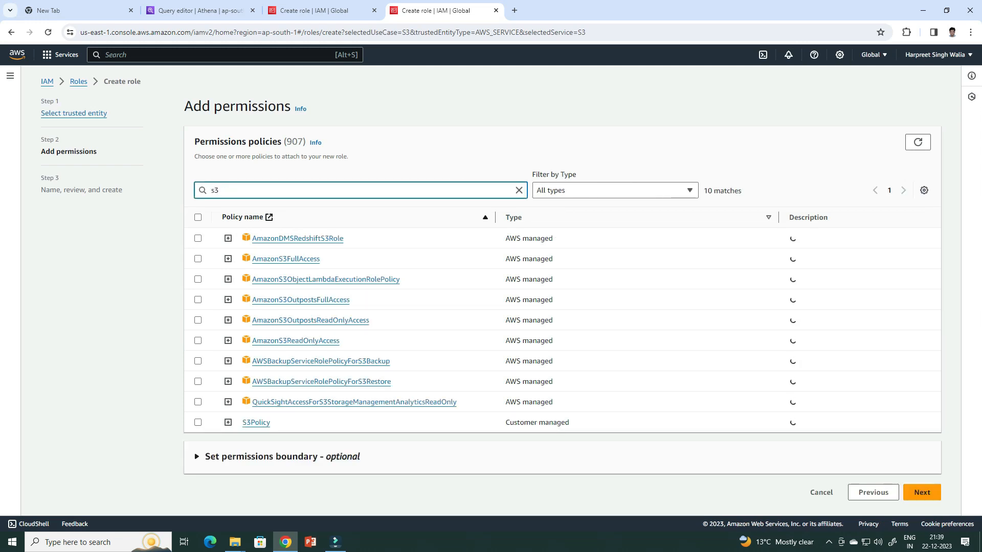
click(198, 341)
click(922, 492)
Name the role s3readonly, review its trust policy and permissions, and create it
click(465, 196)
text(s3)
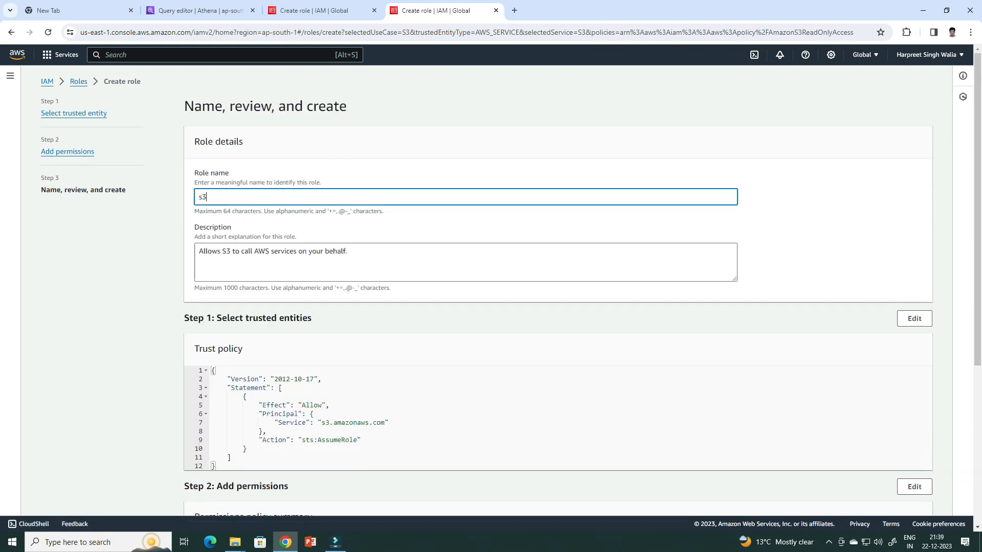
text(readonly)
scroll(562, 292, down, 1)
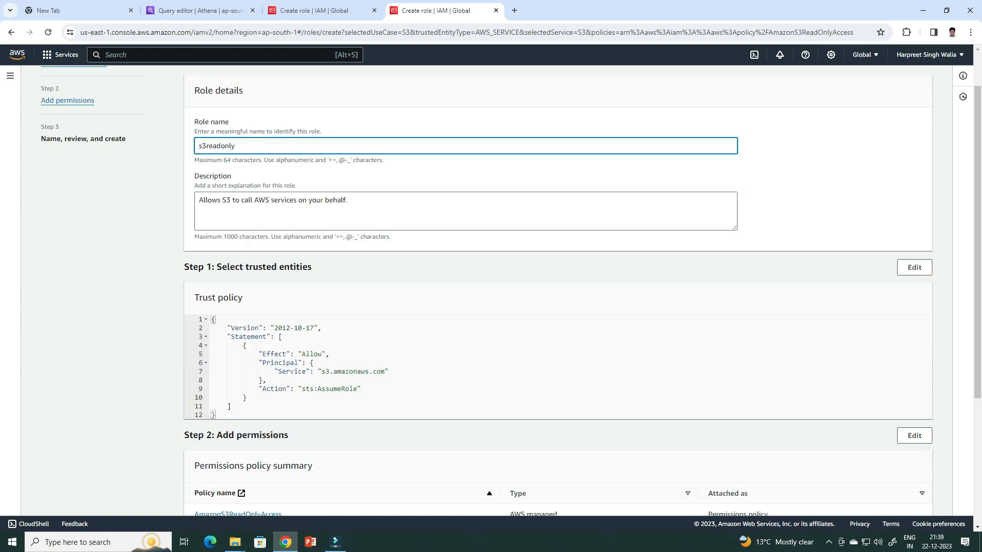
scroll(562, 291, down, 4)
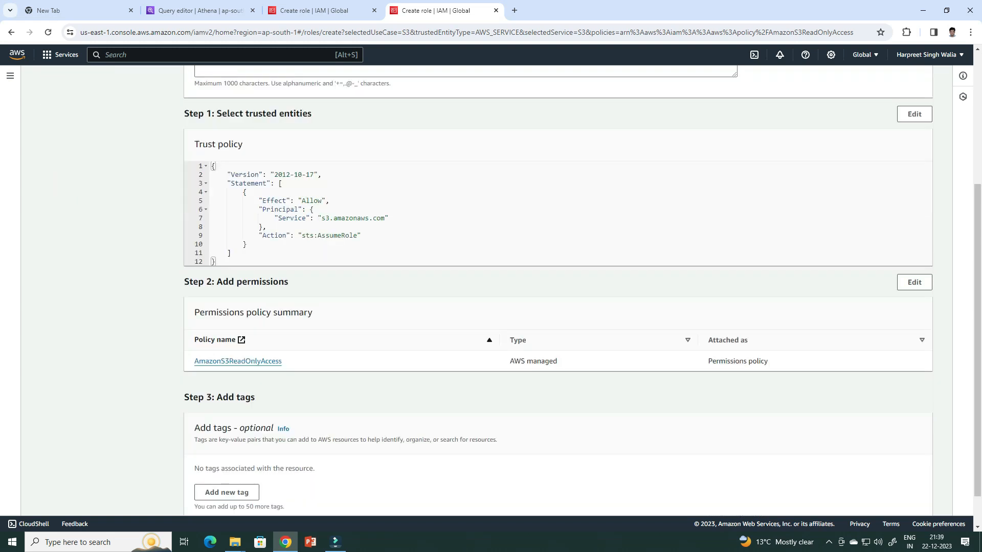
click(902, 498)
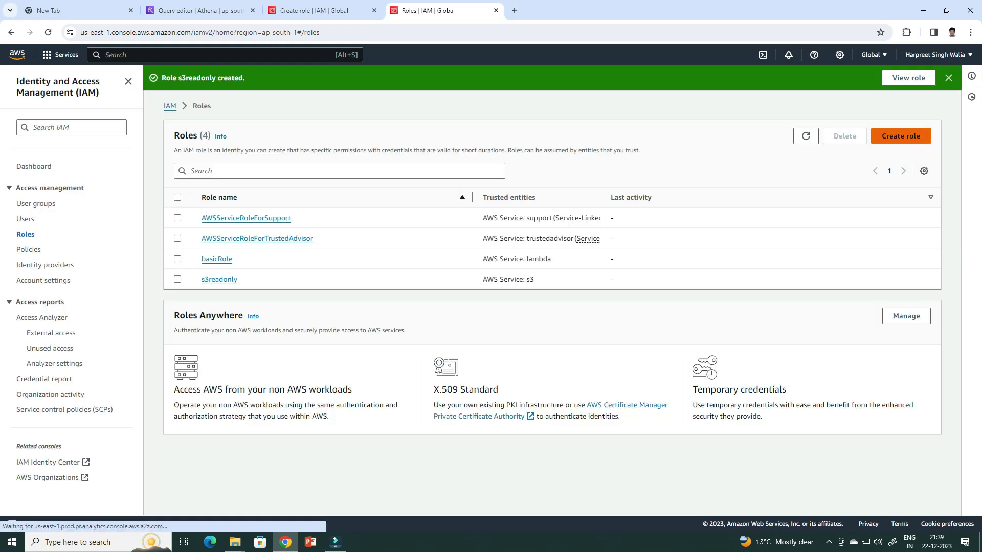
Start another role with AWS service as trusted entity and Glue as the use case
click(900, 135)
click(468, 390)
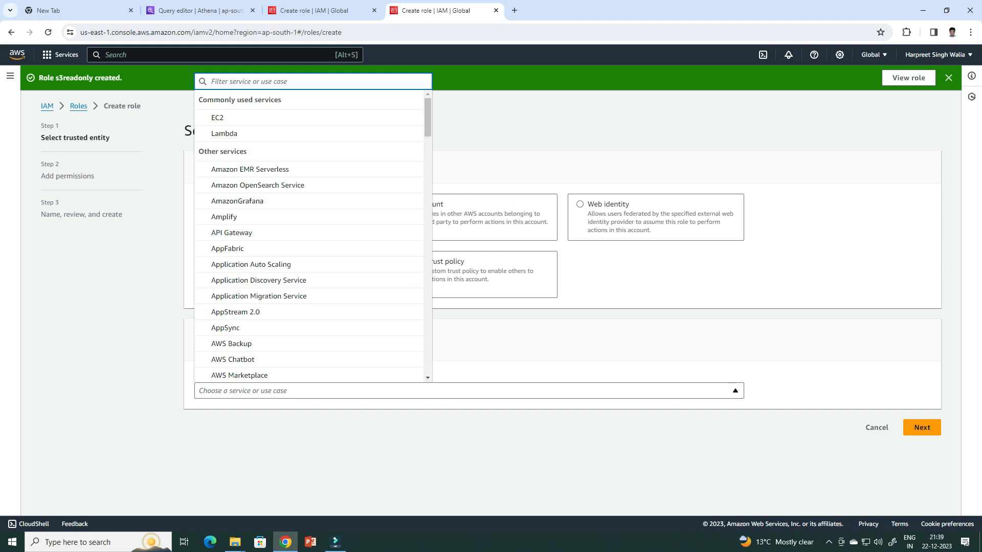
text(glue)
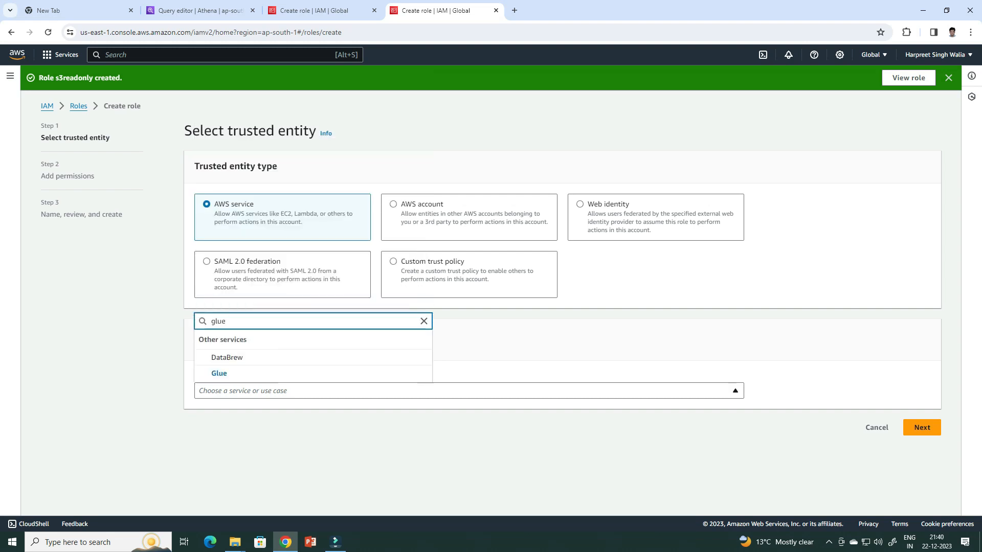
key(Down)
key(Return)
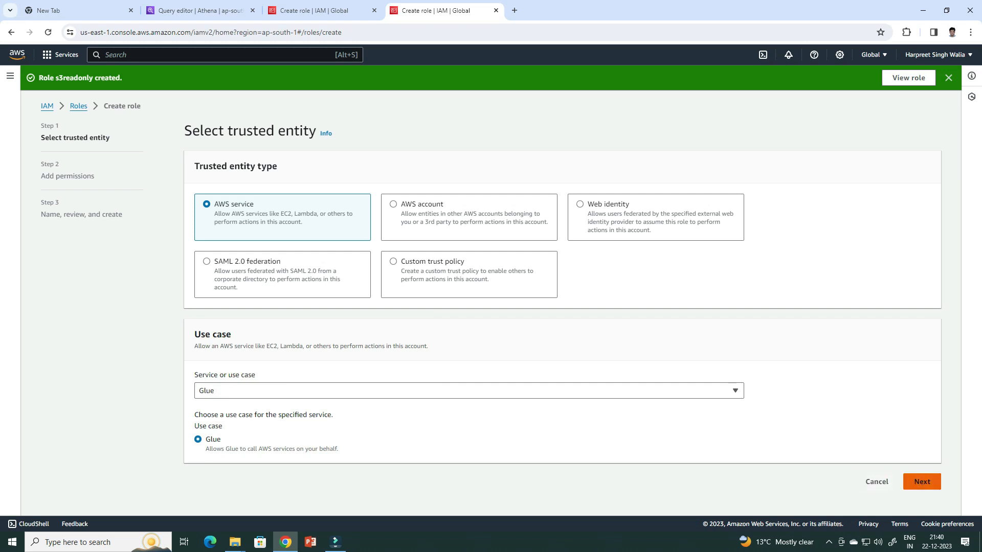
click(922, 482)
Find the Glue permissions policies and attach AWSGlueServiceRole to the new role
click(307, 215)
text(awsglue)
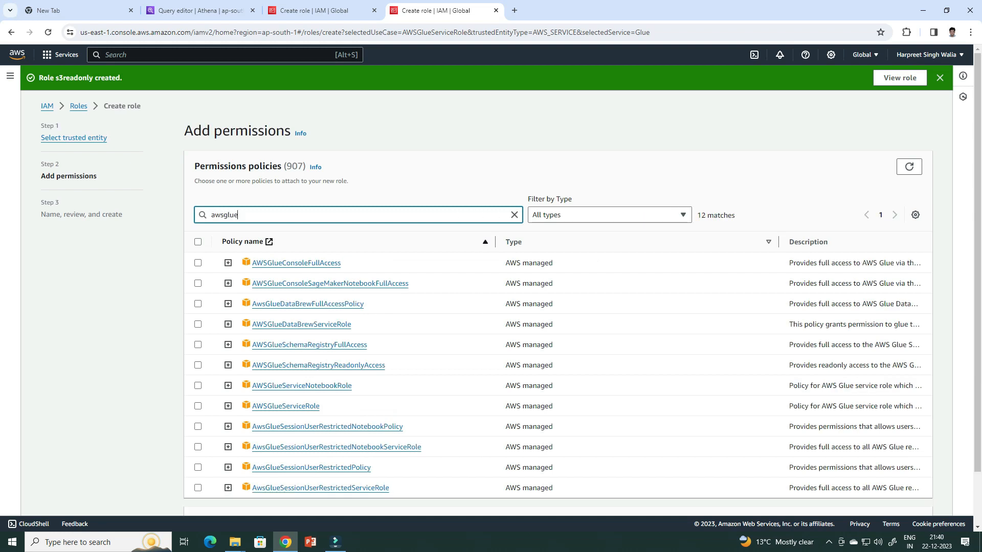
text(ser)
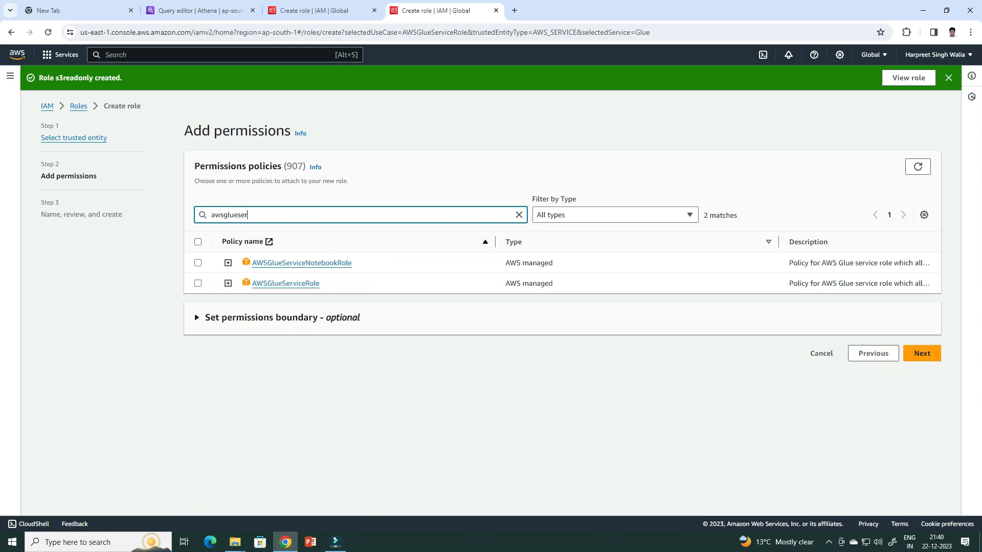
click(197, 284)
click(922, 353)
Name the role gluerole, review its trust policy and permissions, and create it
text(gluerole)
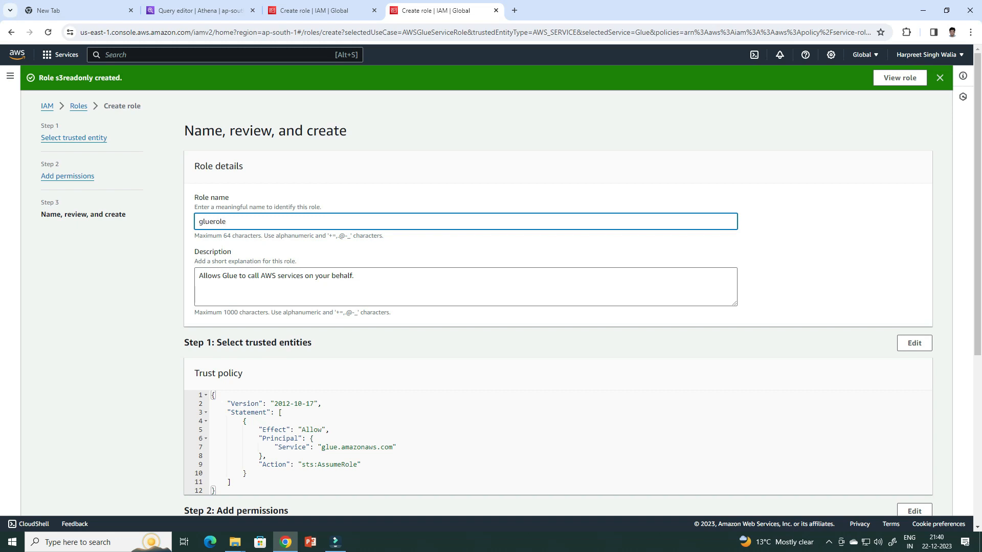
scroll(558, 307, down, 5)
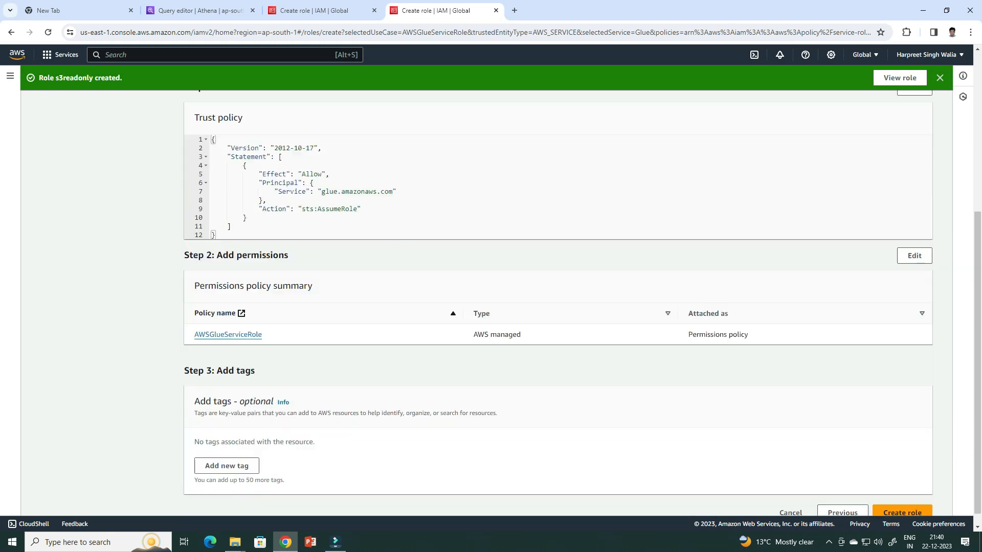
click(902, 498)
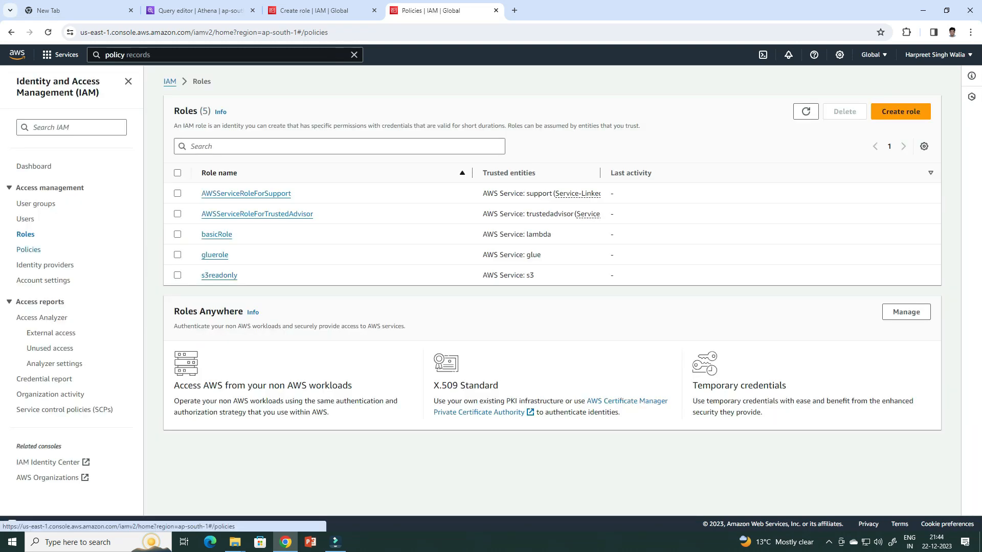
Go to the IAM policies and filter the list to customer managed ones
click(30, 249)
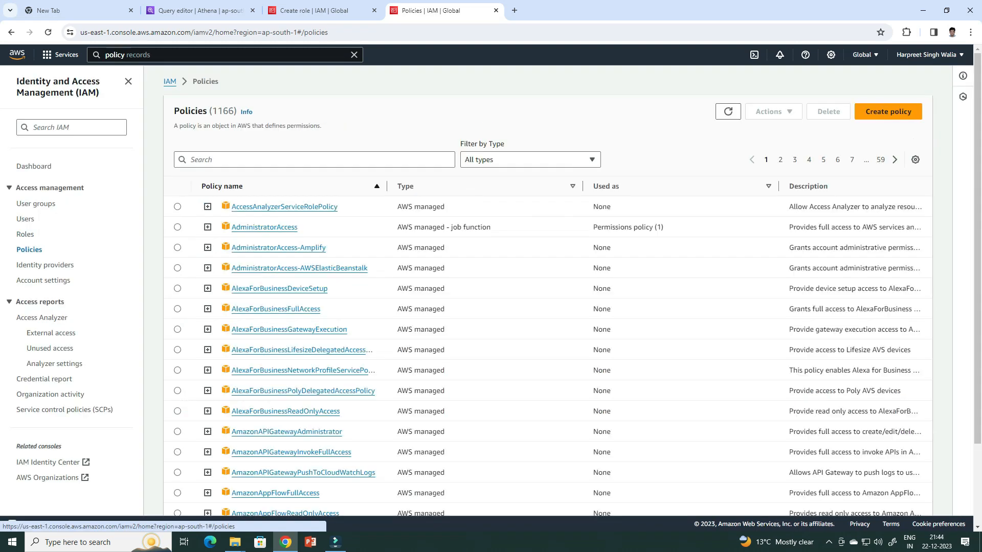
click(530, 160)
click(497, 191)
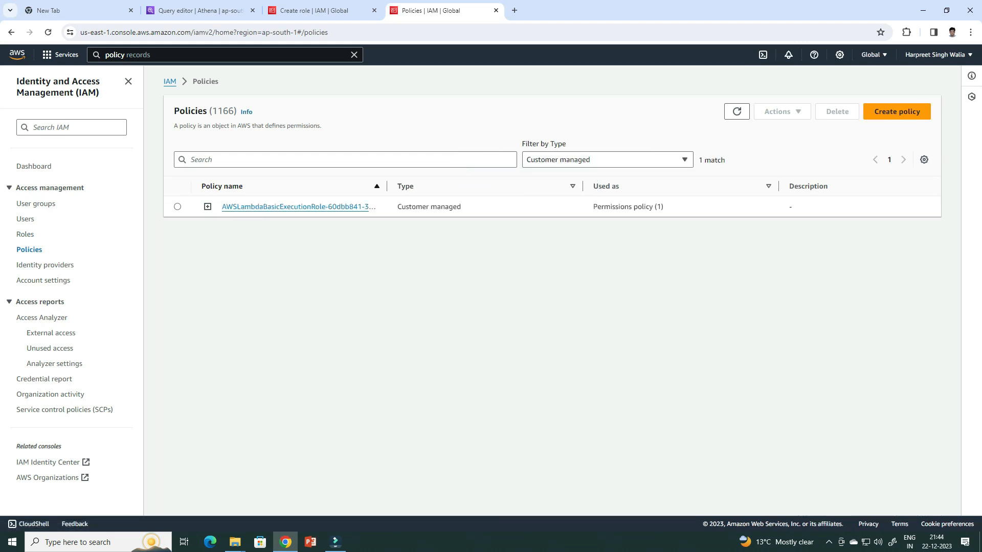
Start a new policy and choose S3 as its service
click(897, 111)
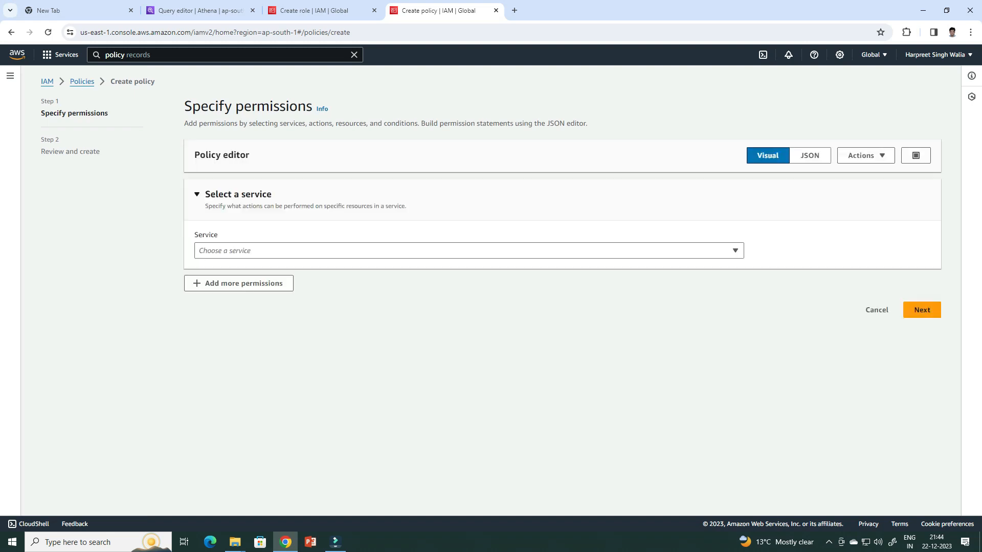
click(469, 251)
text(s3)
key(Down)
key(Return)
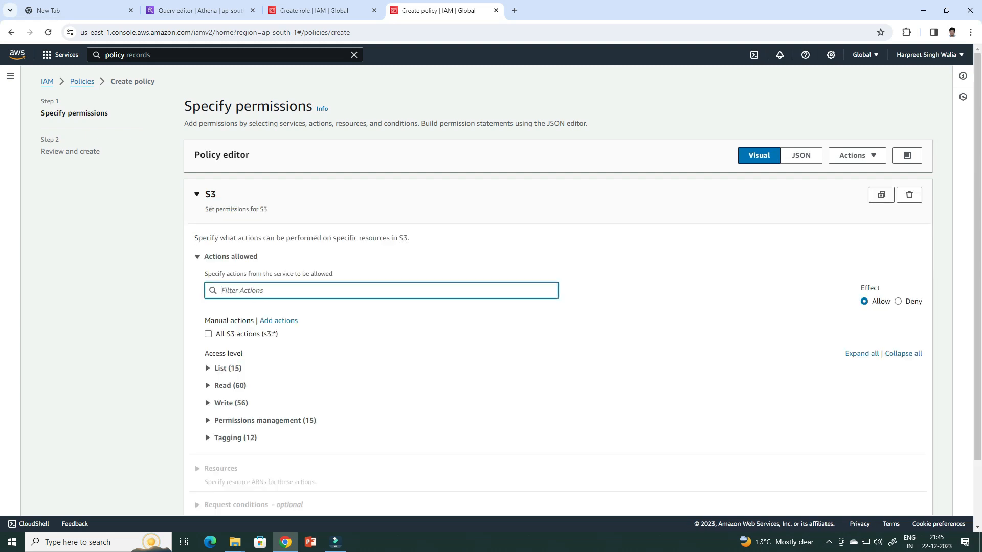
Allow all S3 actions (s3:*) on all resources in the policy and continue to its review
scroll(205, 434, down, 2)
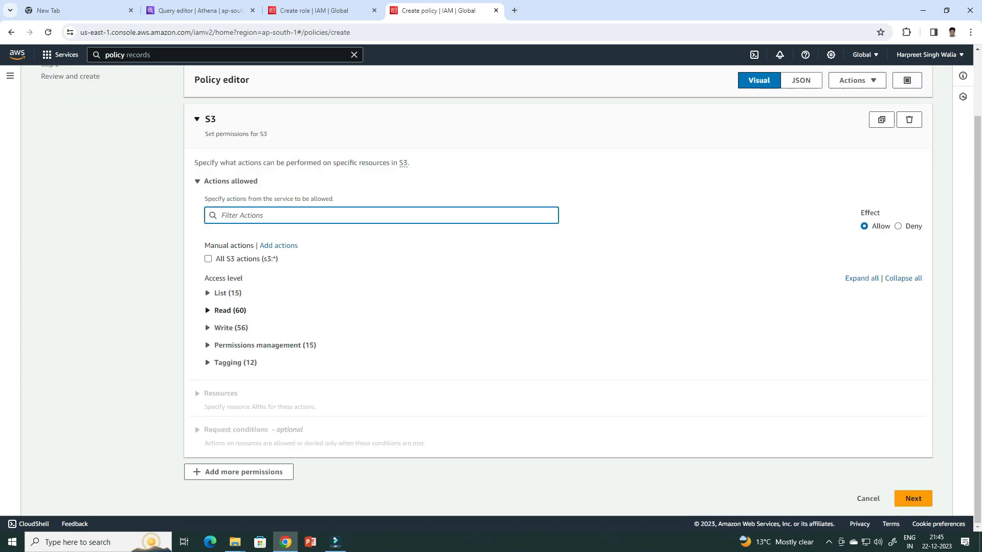
click(209, 258)
scroll(220, 289, down, 1)
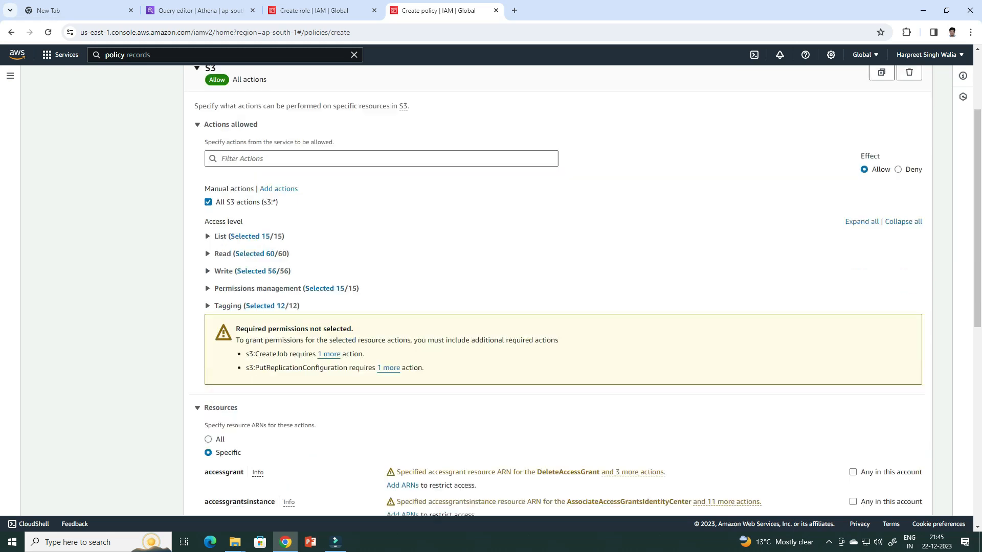
scroll(557, 289, down, 3)
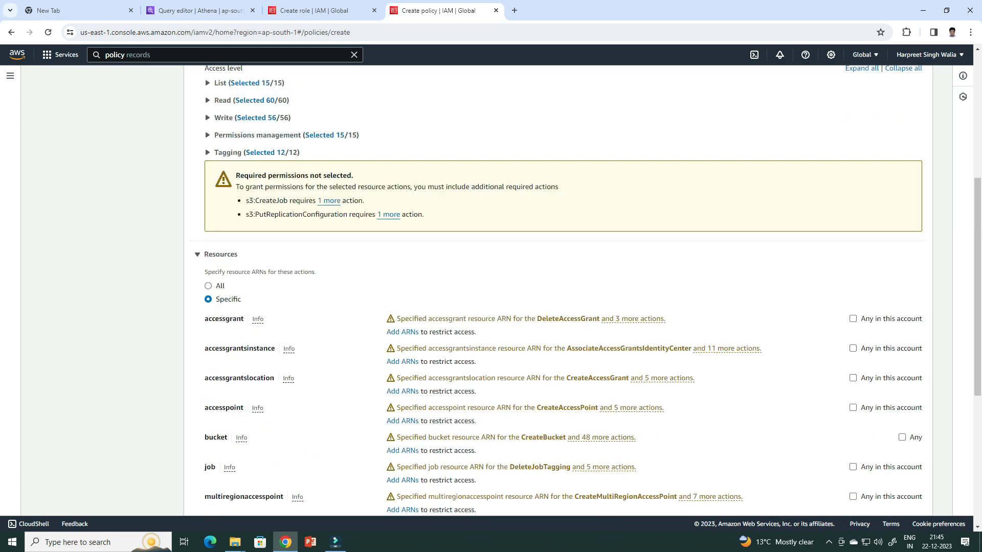
double_click(208, 286)
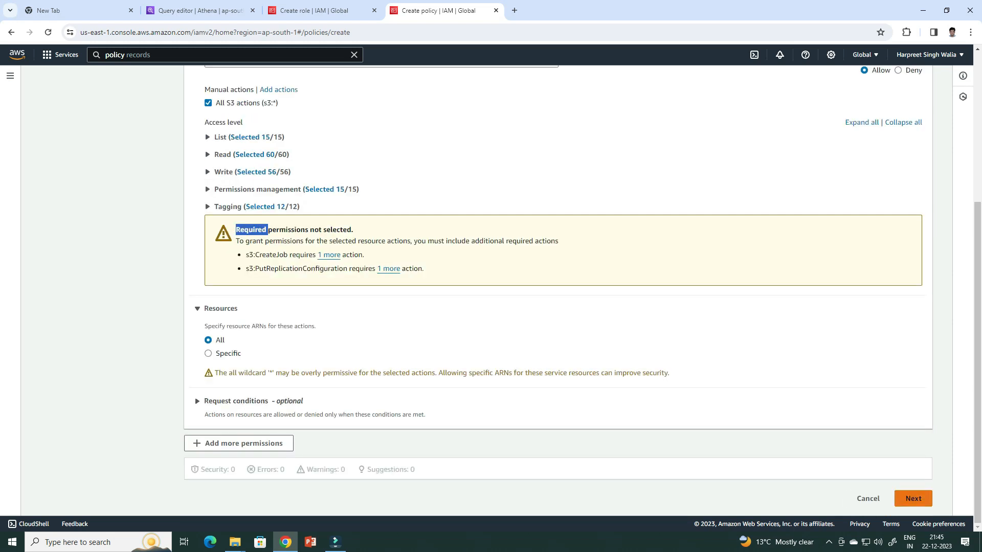
click(913, 499)
Create the policy under the name s3policy and filter the policy list to customer managed ones
text(s3policy)
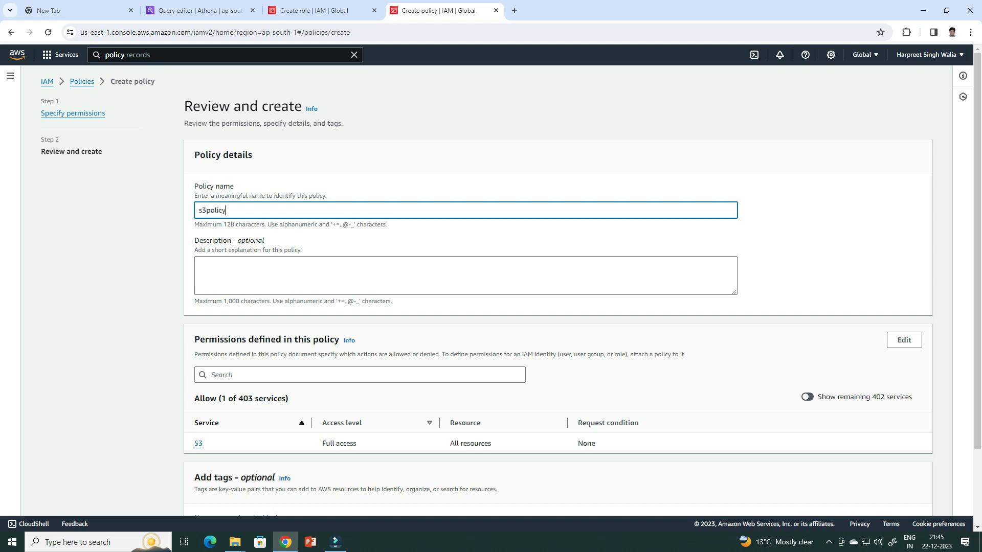
scroll(491, 294, down, 3)
click(914, 499)
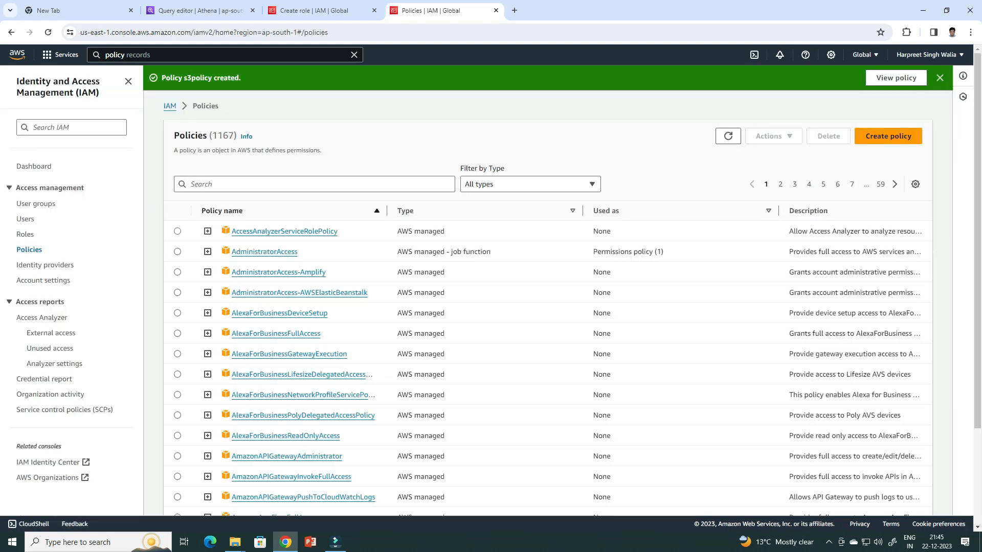
click(531, 184)
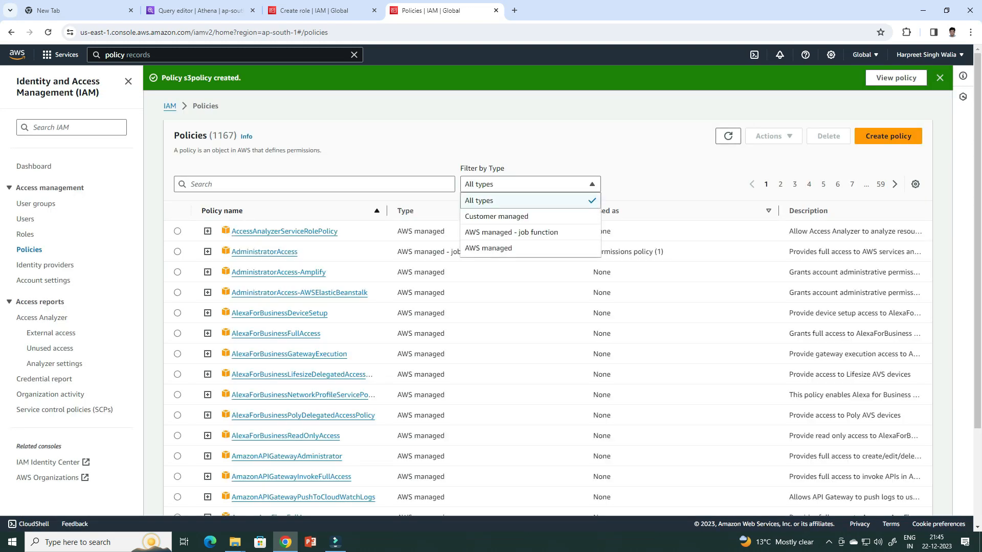
click(496, 217)
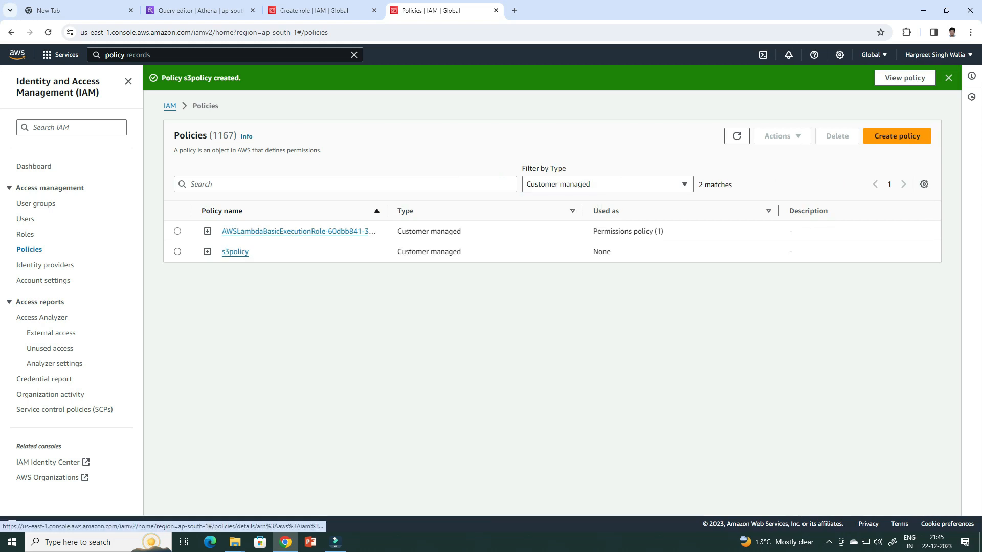
Start another policy and choose Glue as its service
click(897, 136)
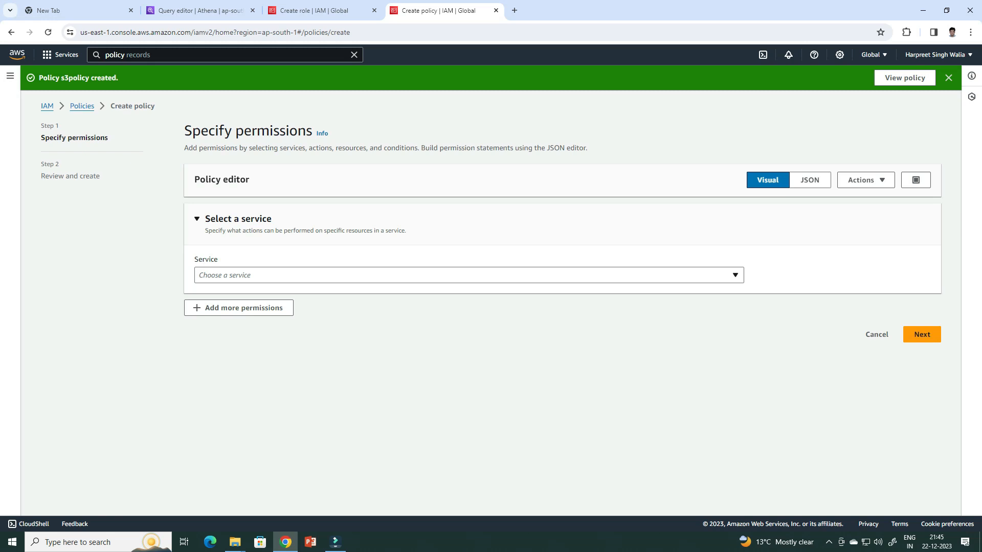
click(469, 275)
text(g)
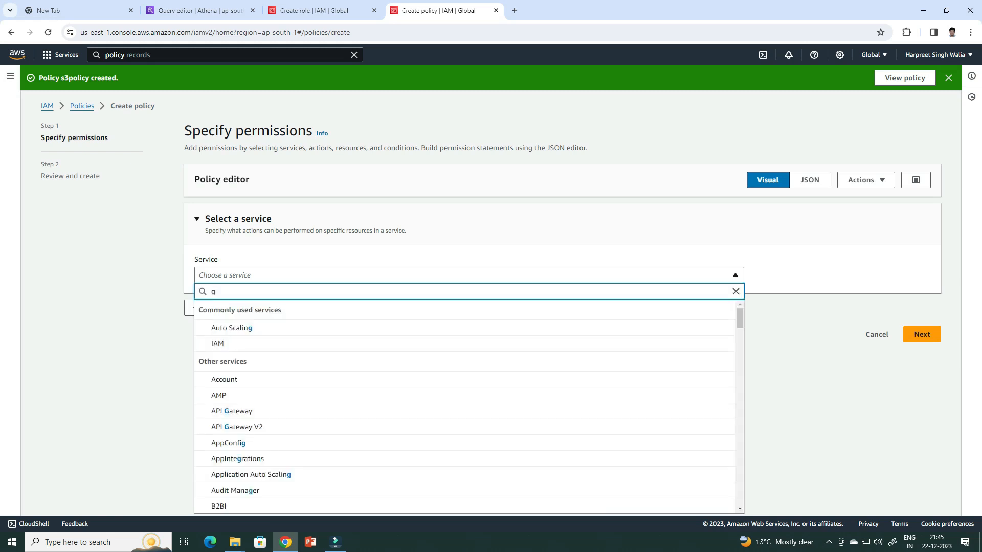
text(lue)
key(Down)
key(Down)
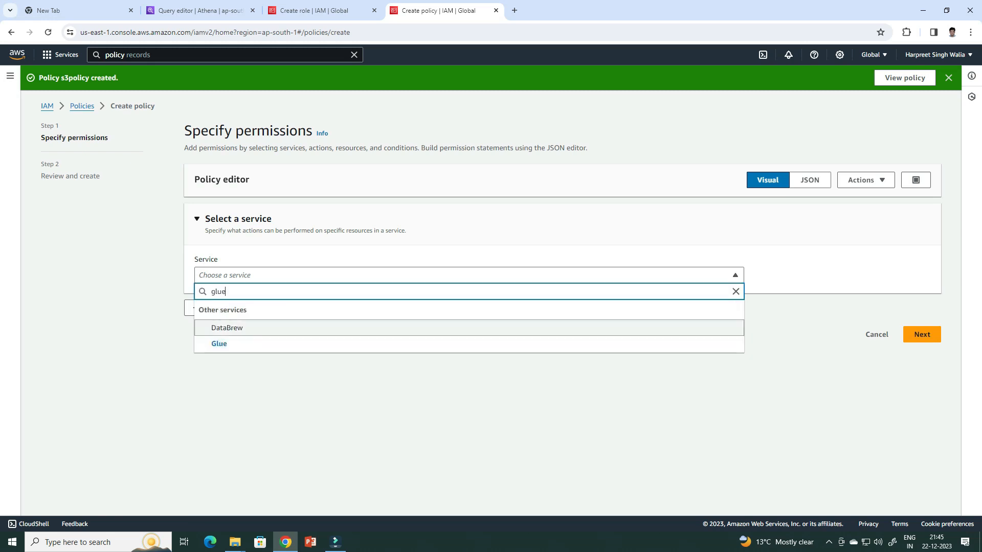
key(Return)
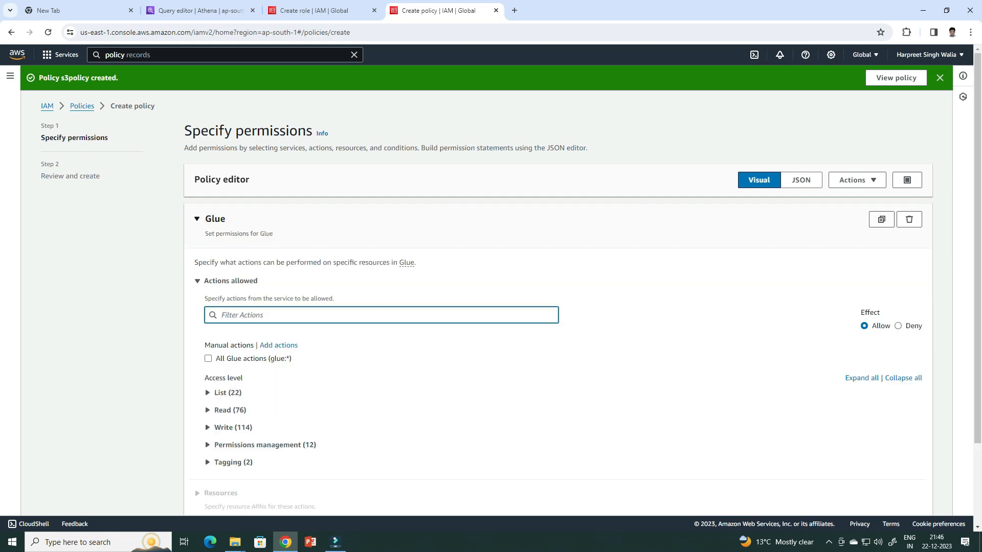
Allow all Glue actions (glue:*) on all resources in the policy and continue to its review
key(Tab)
key(space)
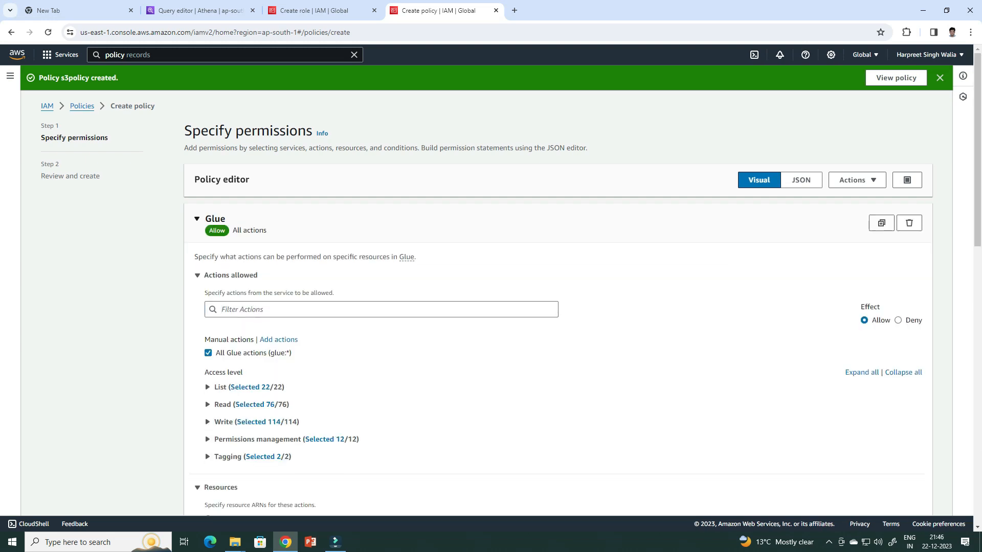
scroll(205, 196, down, 5)
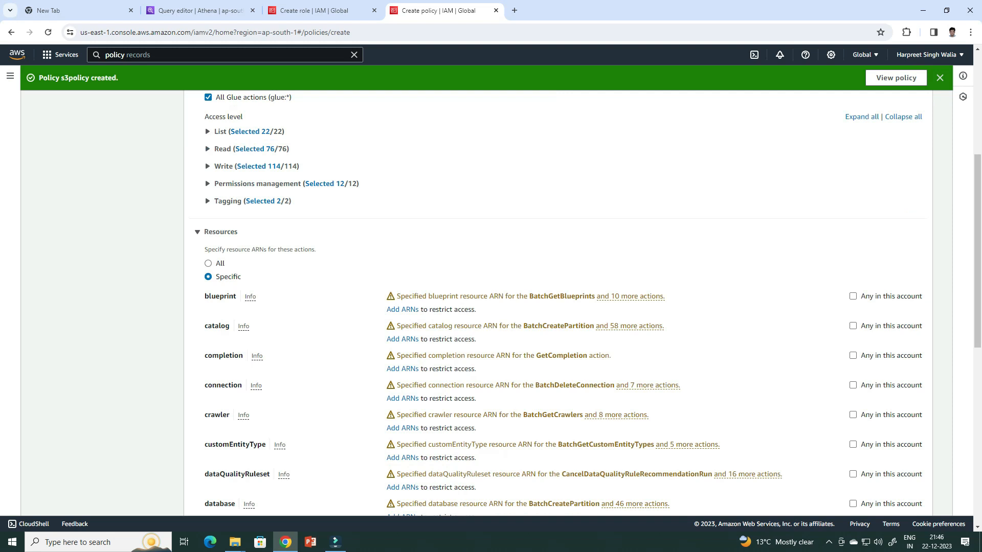
click(207, 263)
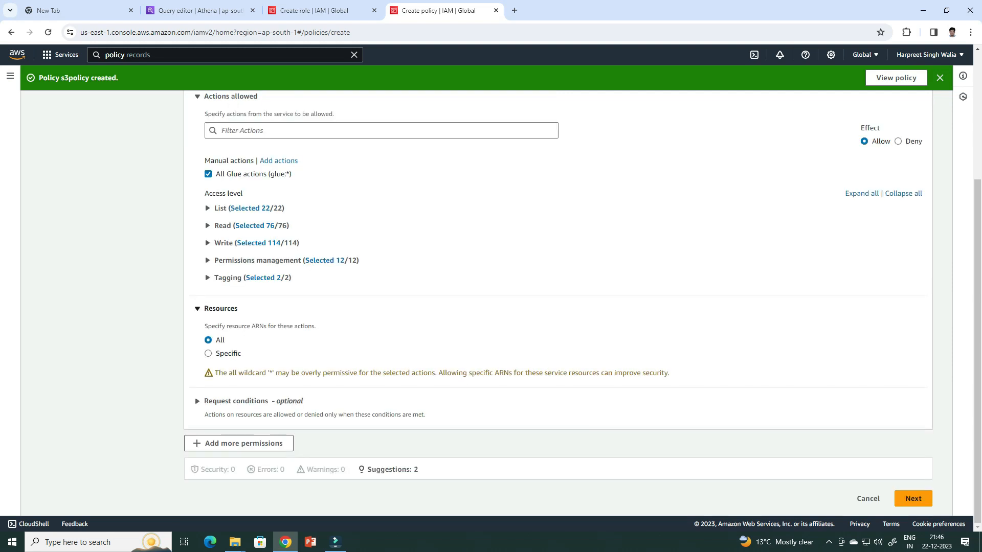
click(913, 499)
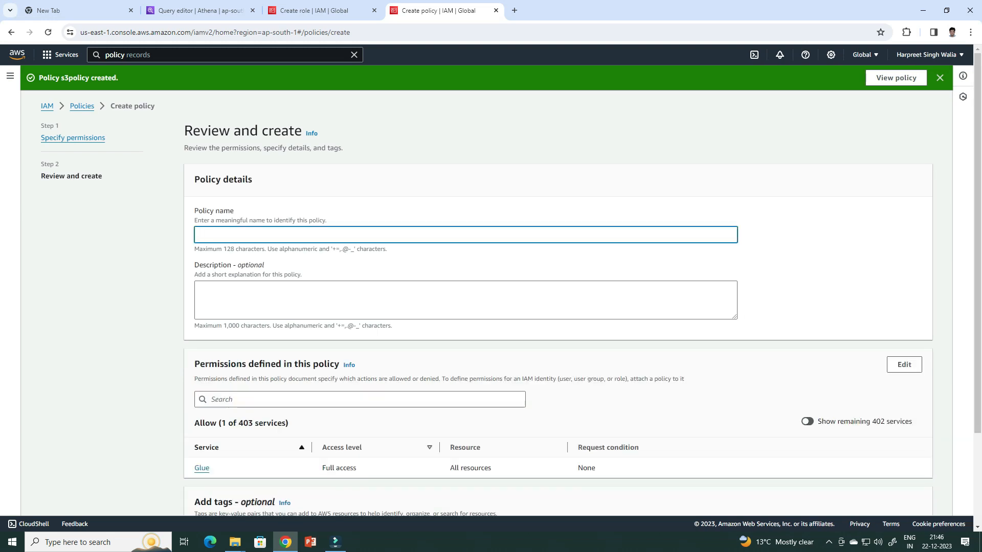
Create the policy under the name gluepolicy and filter the policy list to customer managed ones
text(gluepolicy)
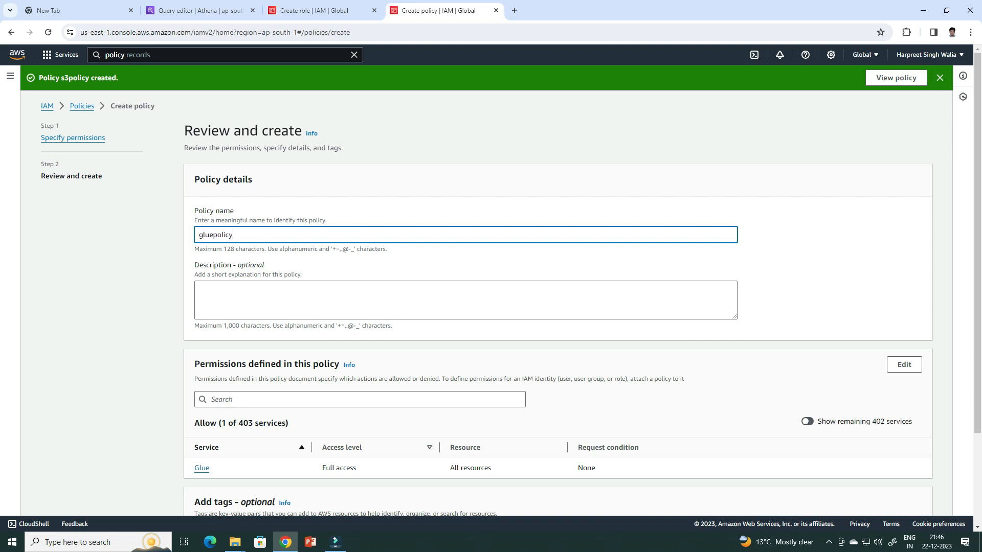
scroll(558, 306, down, 3)
click(898, 499)
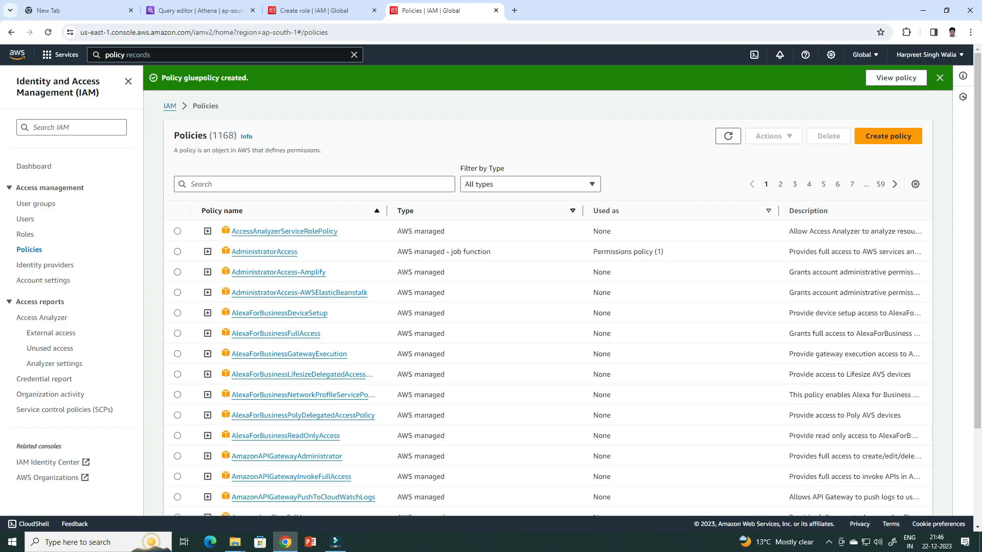
click(530, 185)
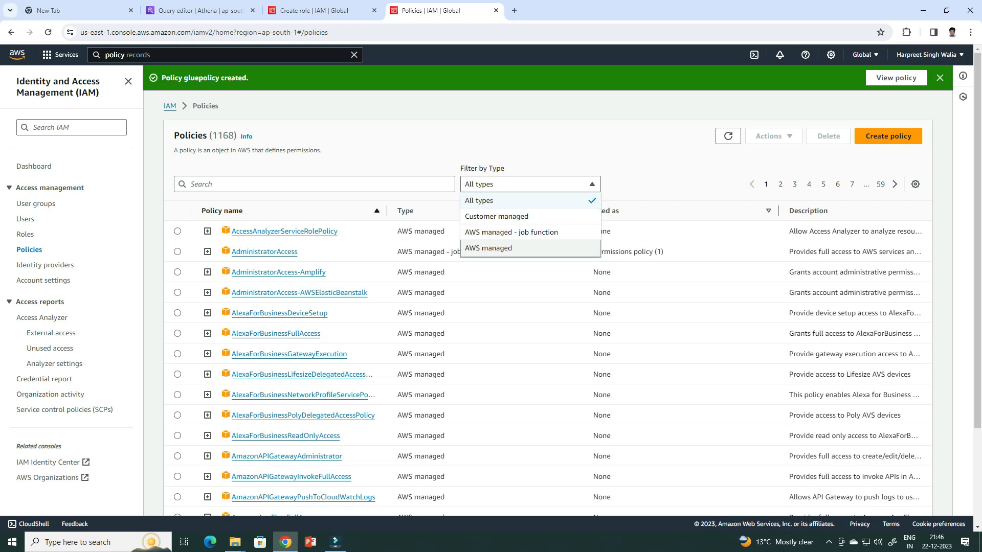
click(496, 216)
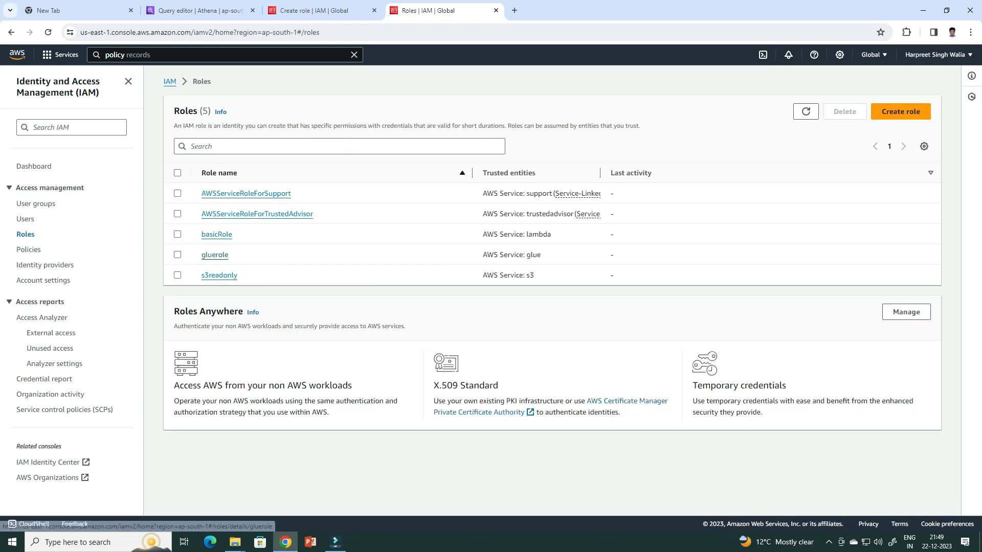
Open the gluerole role and attach the customer managed gluepolicy to its permissions
click(211, 251)
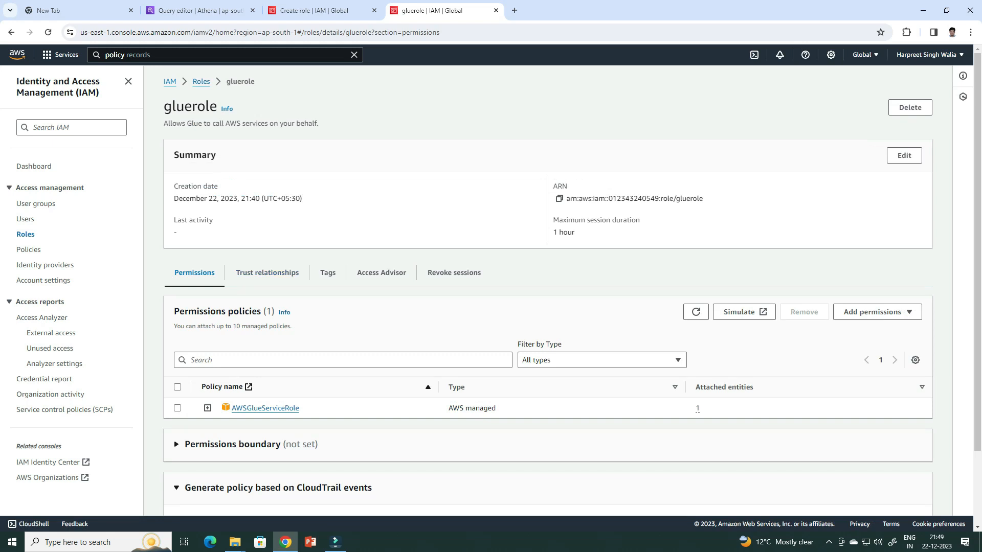
click(878, 312)
click(869, 329)
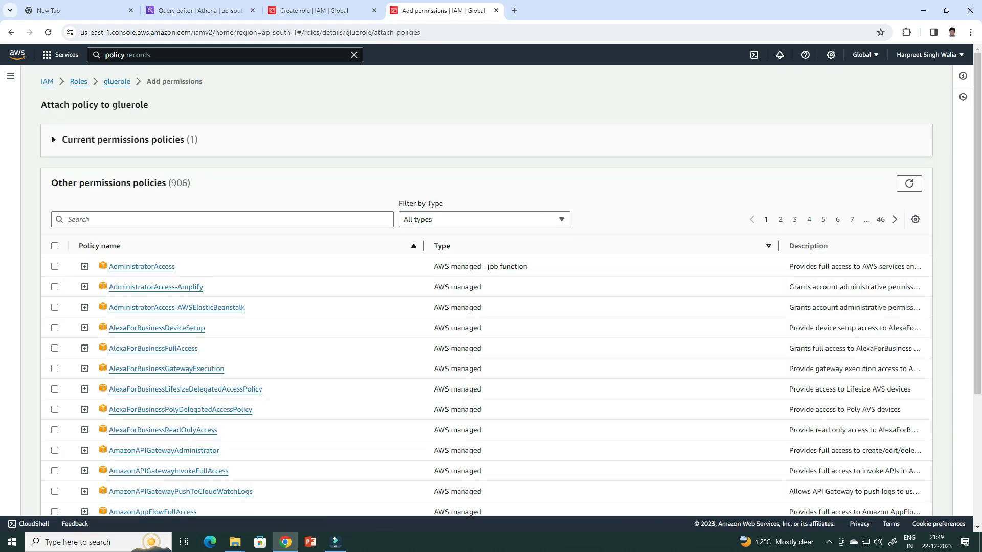
click(484, 219)
key(Down)
key(Return)
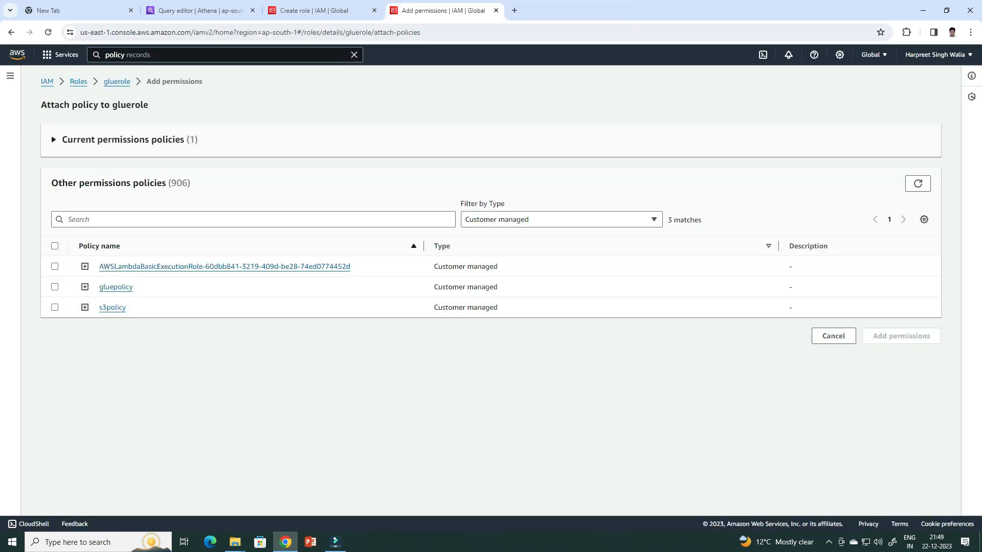
click(55, 287)
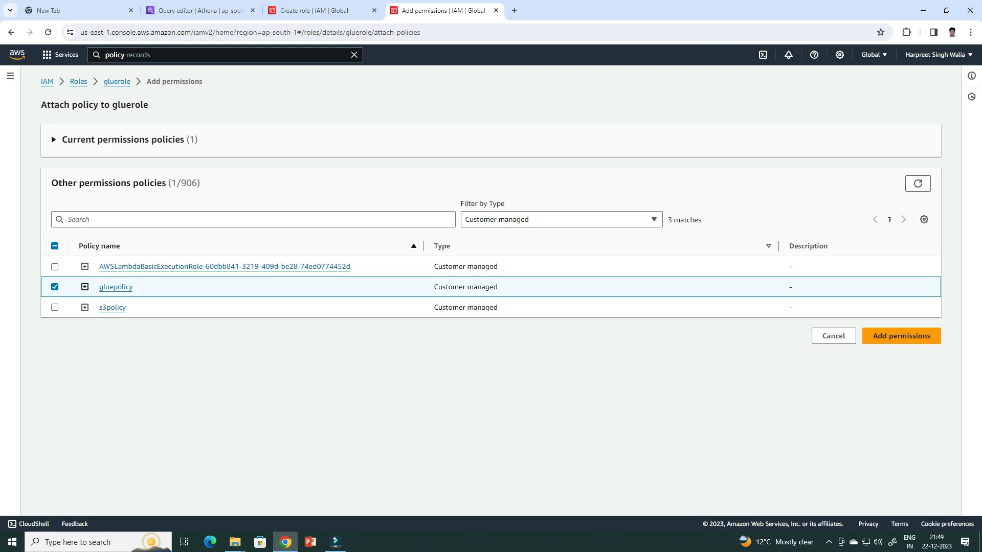
click(901, 336)
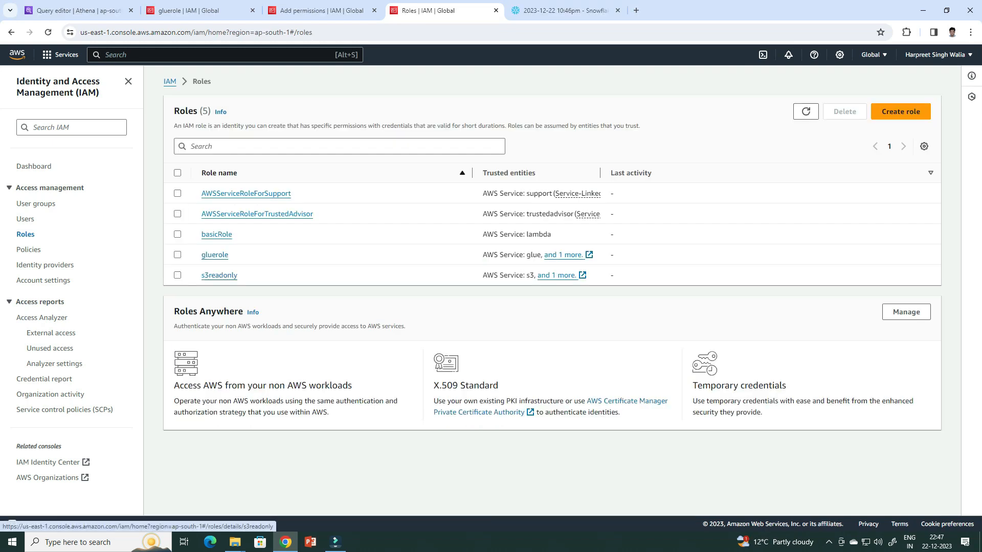
Open the s3readonly role, filter the available policies to customer managed and attach s3policy to its permissions
click(218, 275)
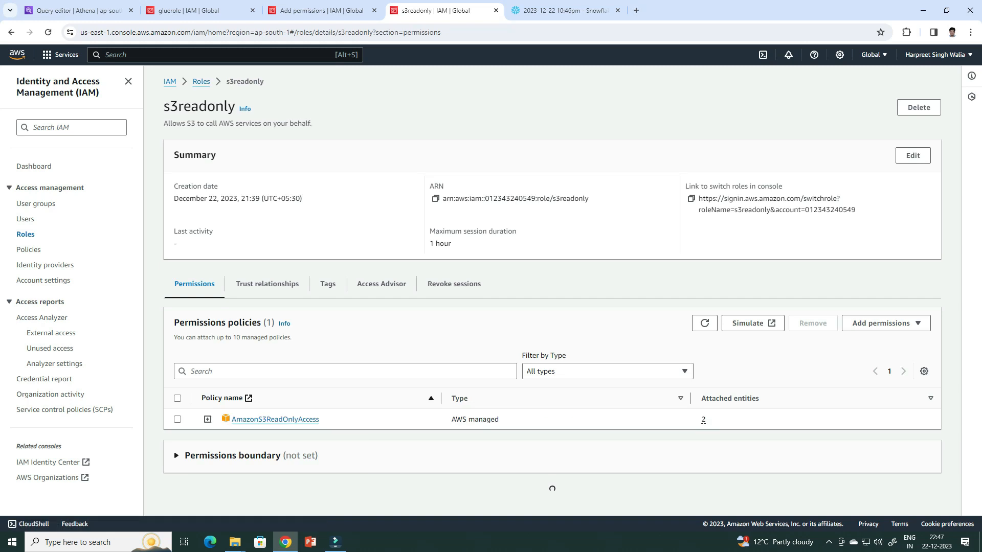
click(877, 323)
click(867, 340)
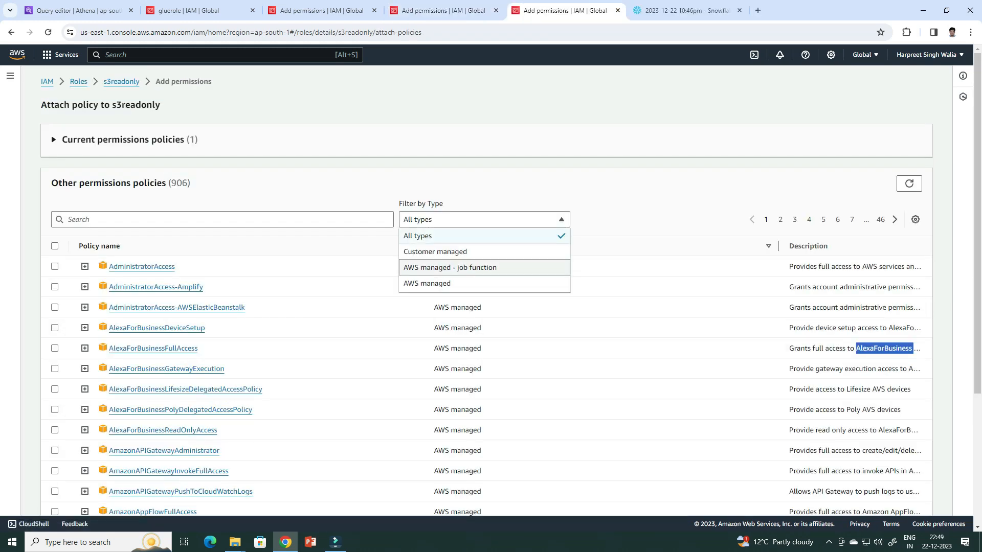
click(424, 252)
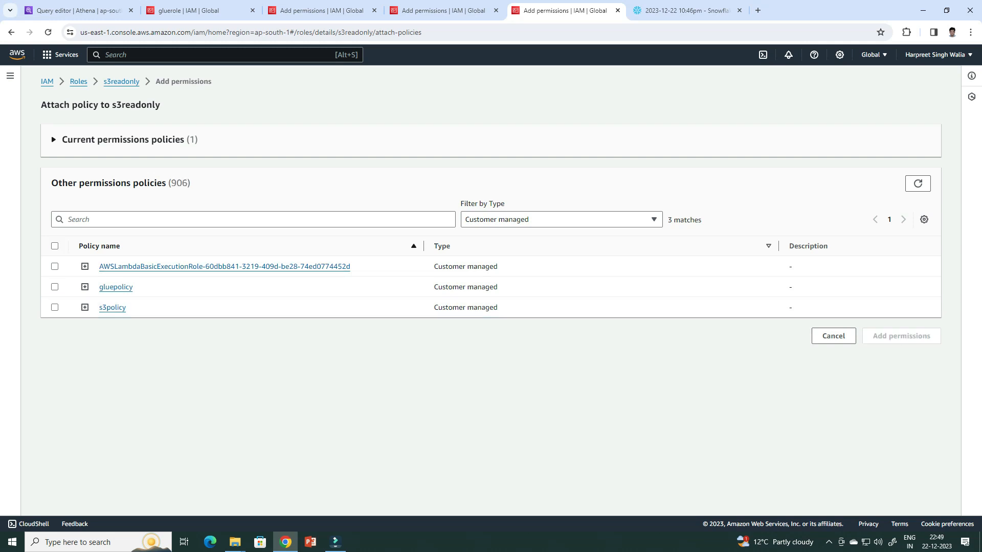
click(55, 307)
click(901, 336)
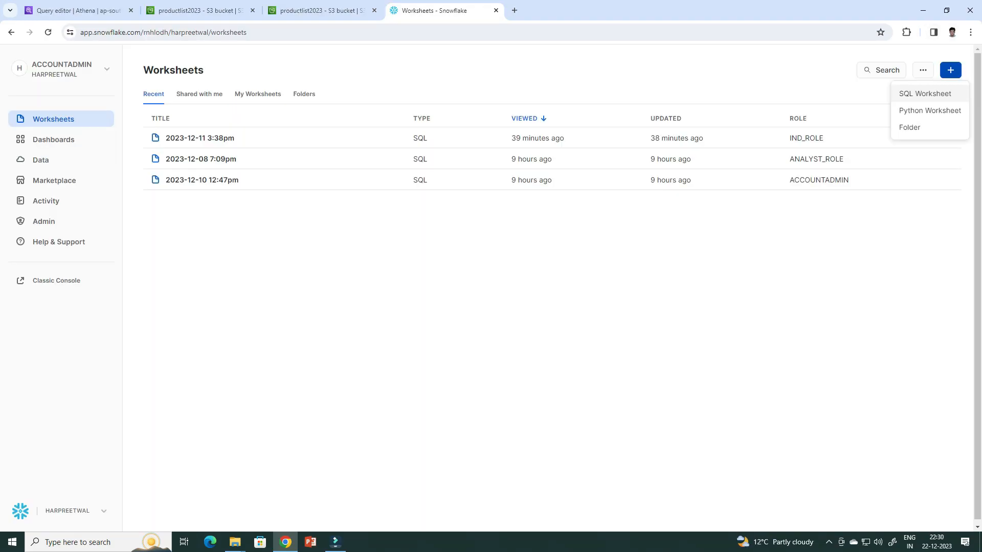
Switch to Snowflake and run the statements creating the external volume prod_vol and the Glue catalog integration glueCatalogInt
key(Escape)
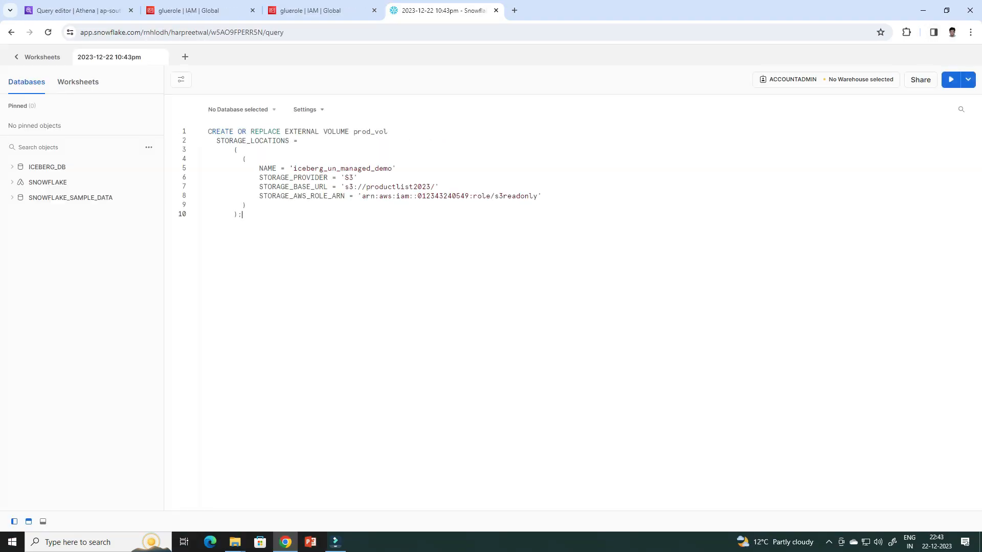
click(951, 80)
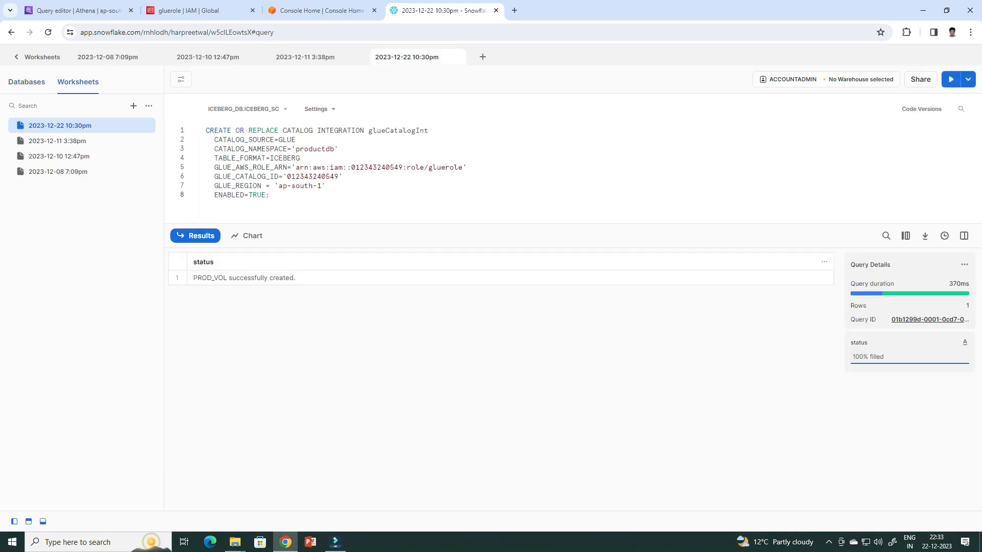
key(ctrl+Return)
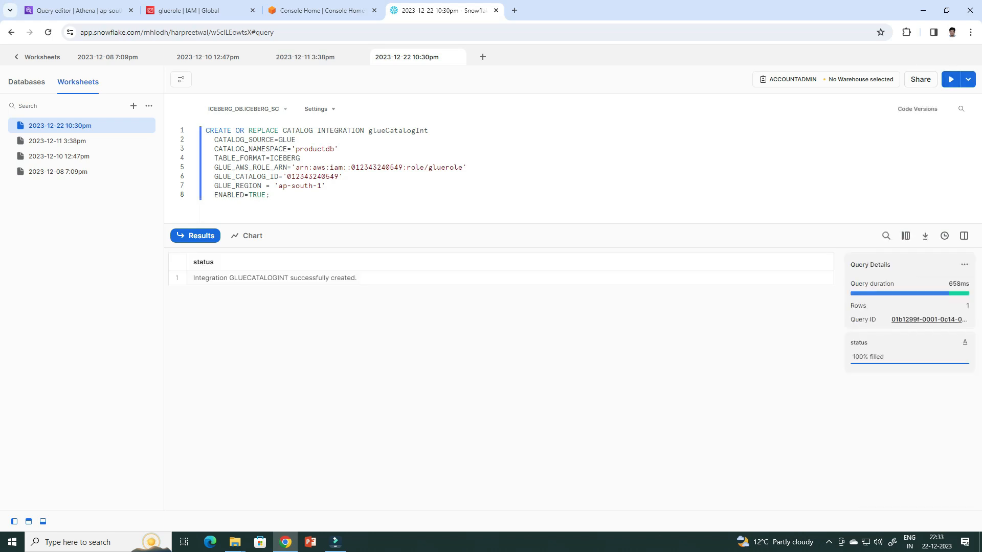
Replace the worksheet code with DESC EXTERNAL VOLUME prod_vol, run it and inspect the full STORAGE_LOCATION_1 property value
key(ctrl+a)
key(BackSpace)
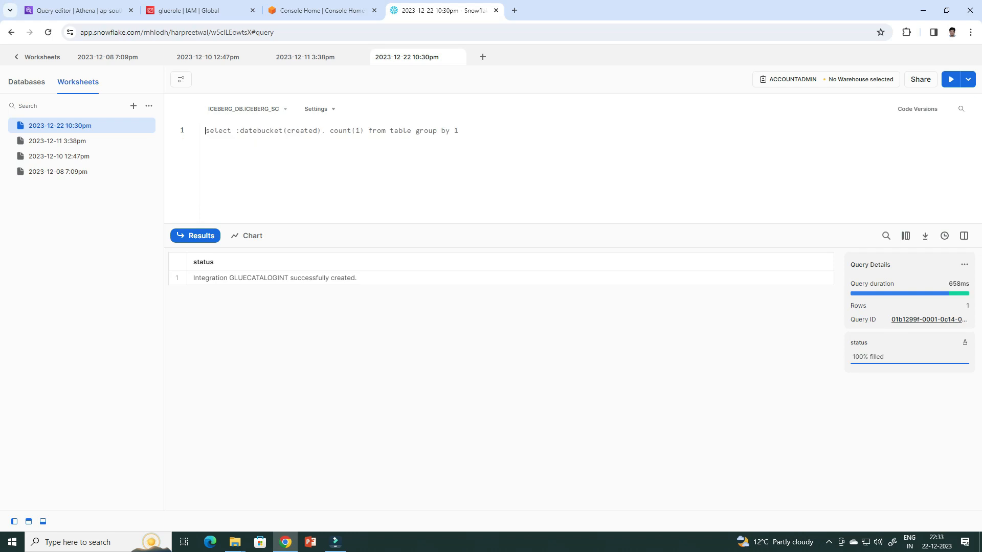
text(DESC EXTERNAL VOLUME prod_vol)
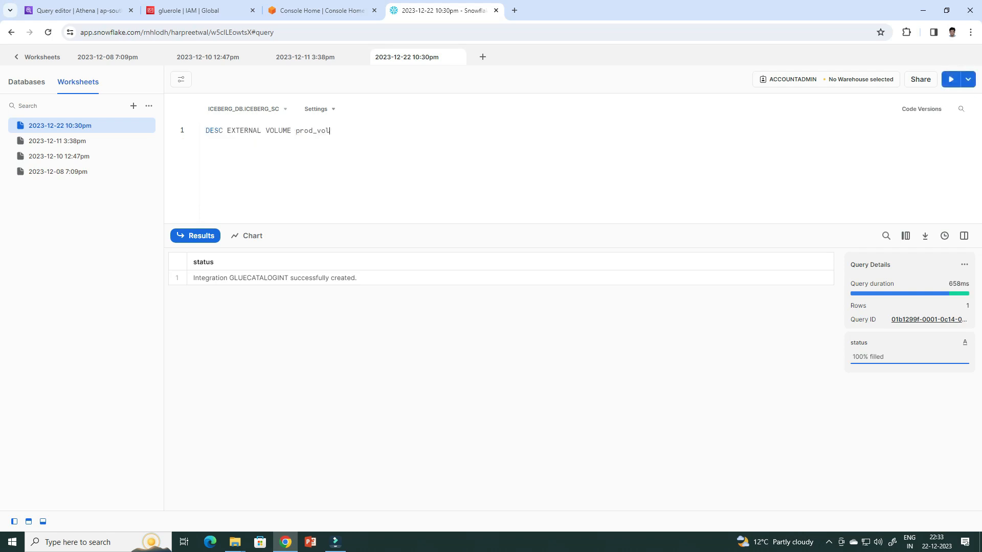
key(ctrl+Return)
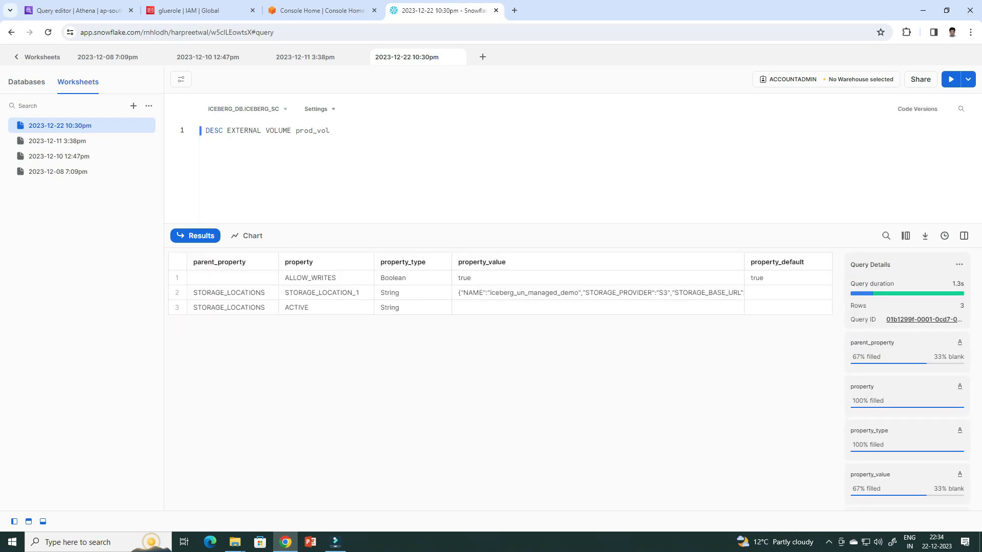
click(597, 293)
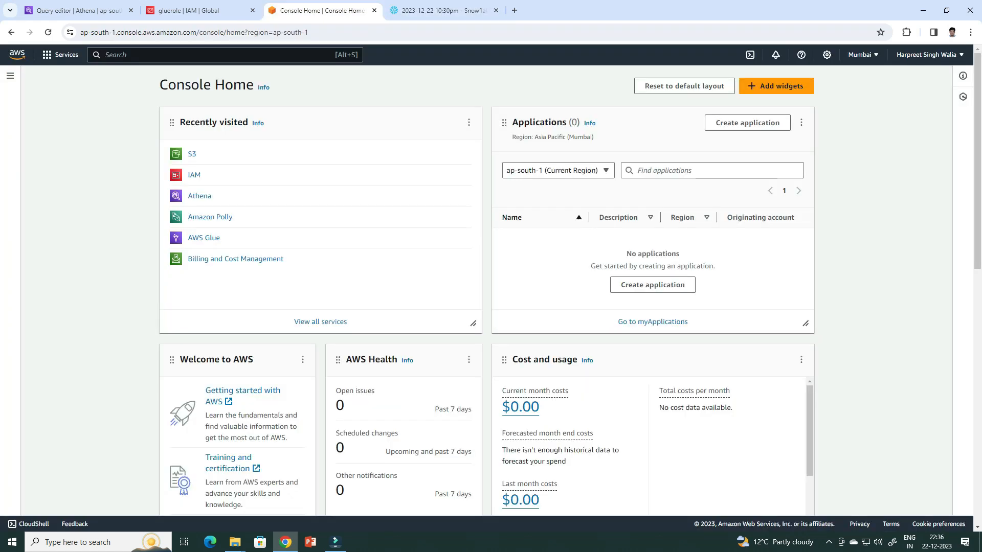
Switch to the AWS console, find the IAM roles and open the trust relationships of the s3readonly role
click(119, 55)
text(roles)
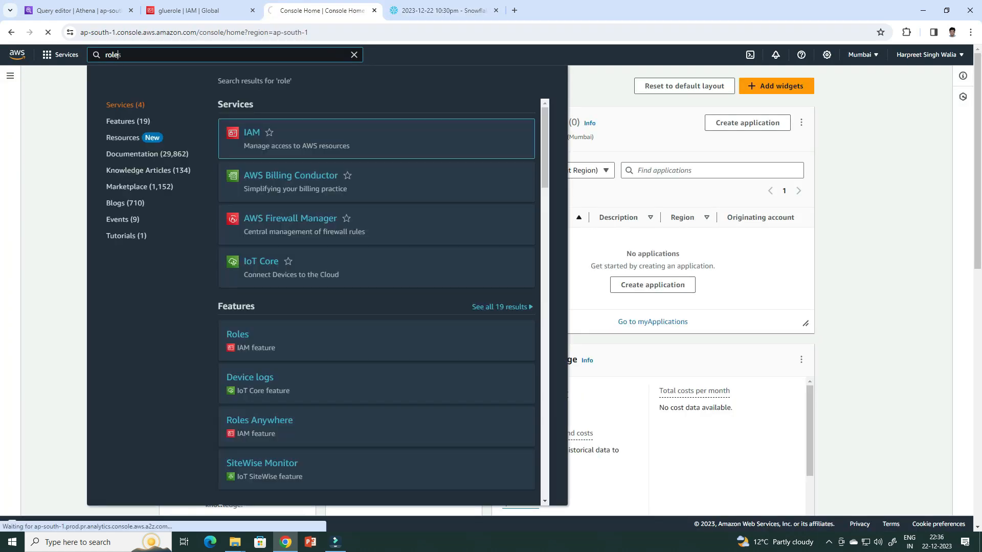
key(Return)
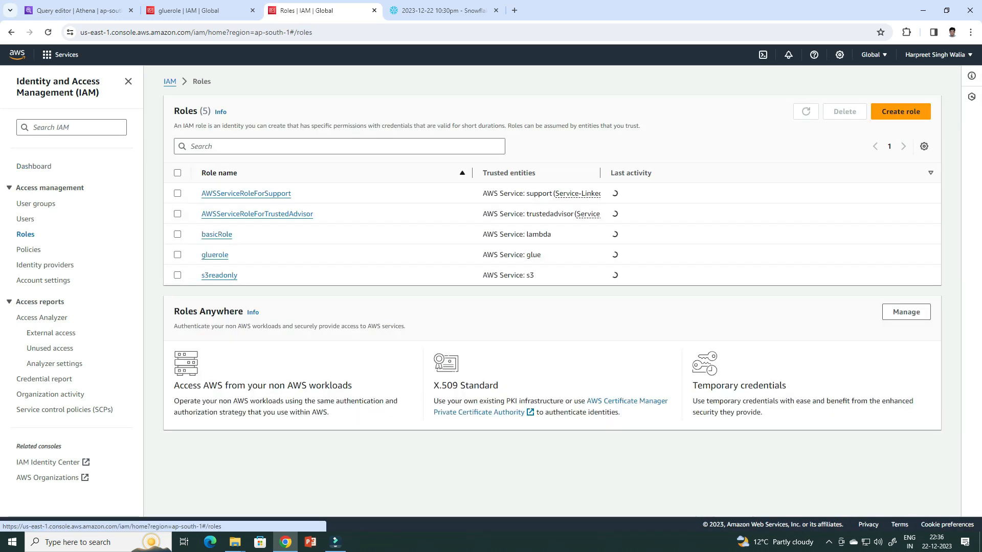
click(219, 275)
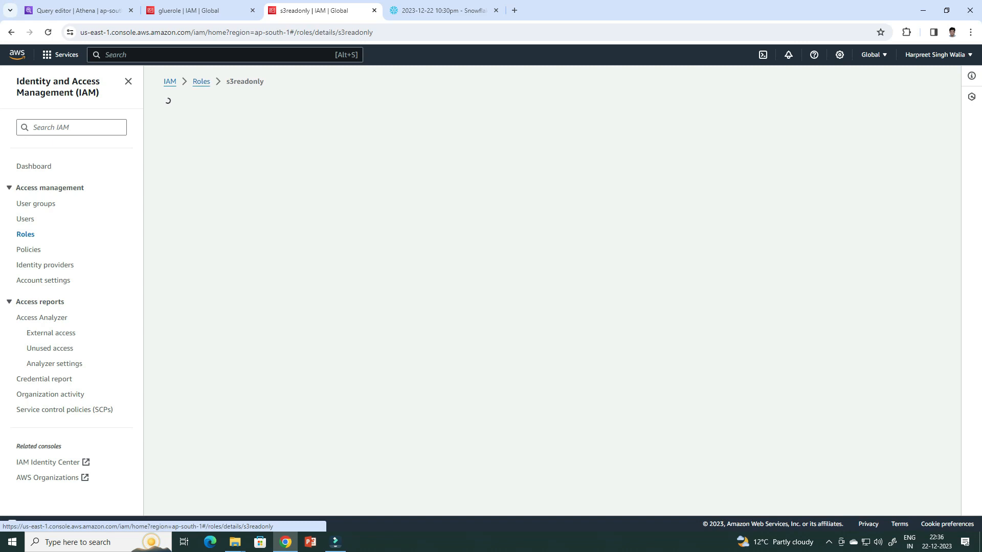
click(267, 273)
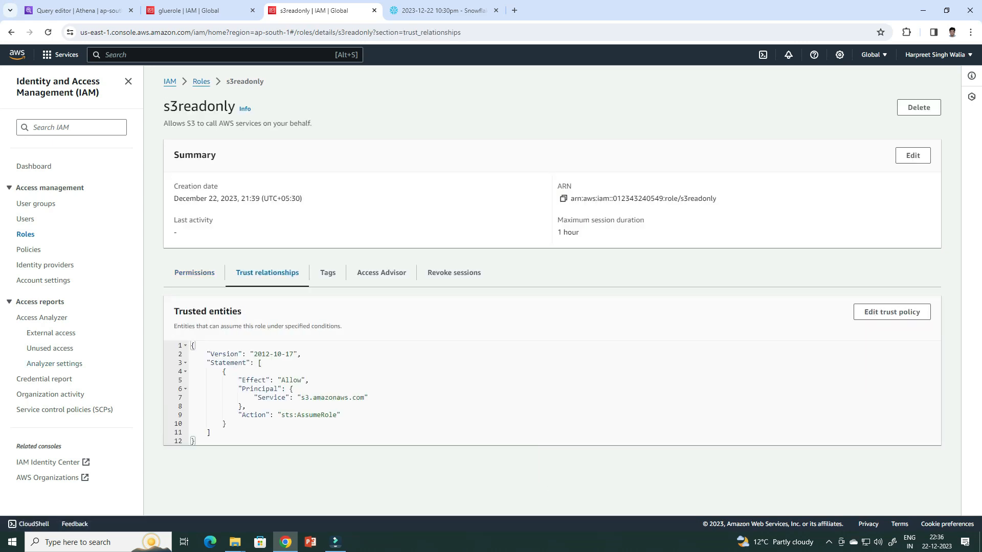
Add an sts:AssumeRole statement for the external volume's Snowflake IAM user and external ID to the s3readonly trust policy and save it
click(892, 312)
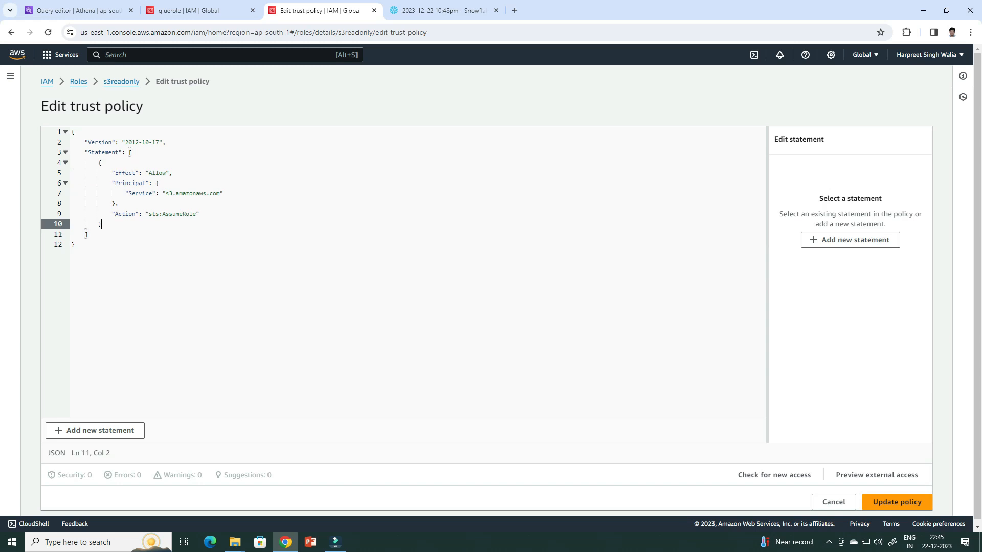
key(Return)
key(ctrl+v)
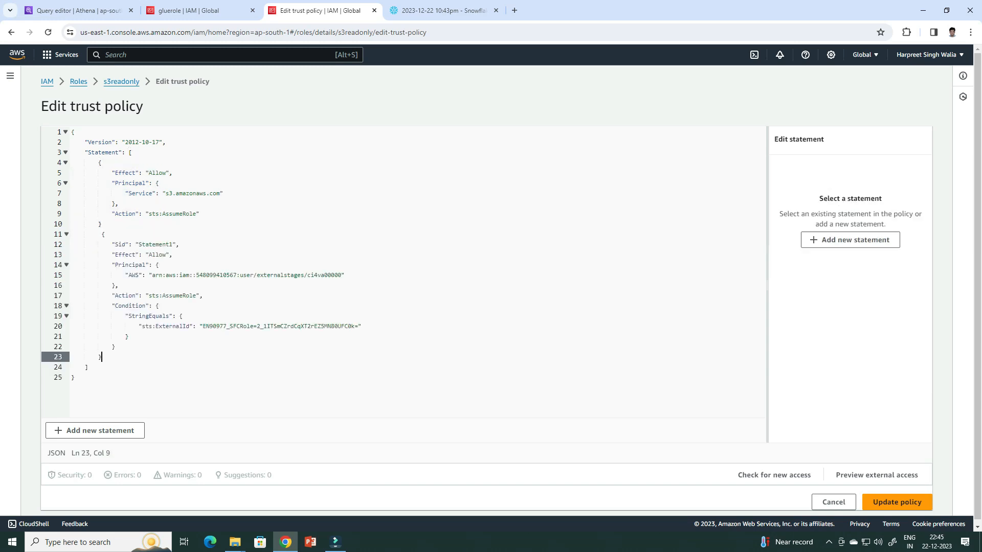
click(103, 224)
text(,)
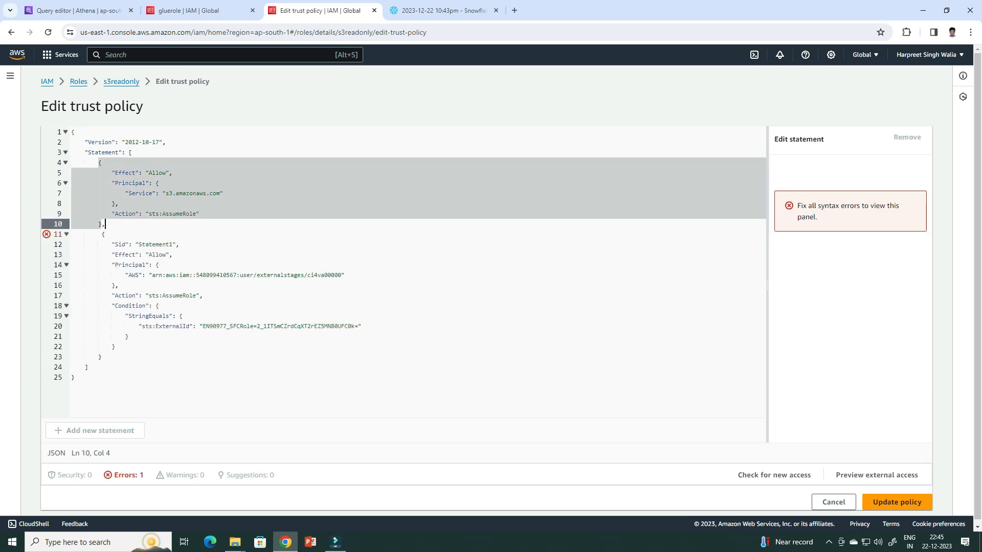
click(897, 502)
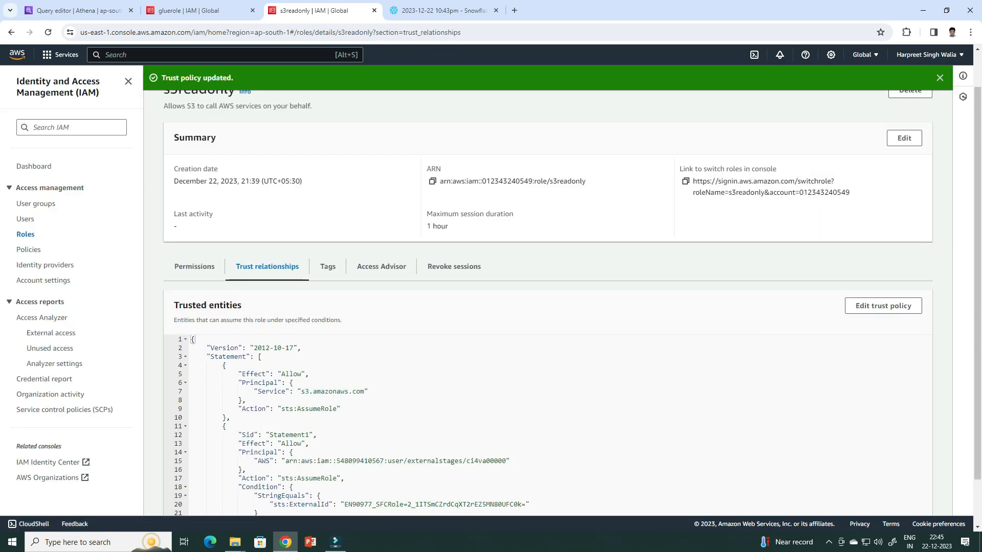
Describe the catalog integration glueCatalogInt in Snowflake and open the gluerole role's trust relationships in AWS IAM
drag(330, 131, 205, 130)
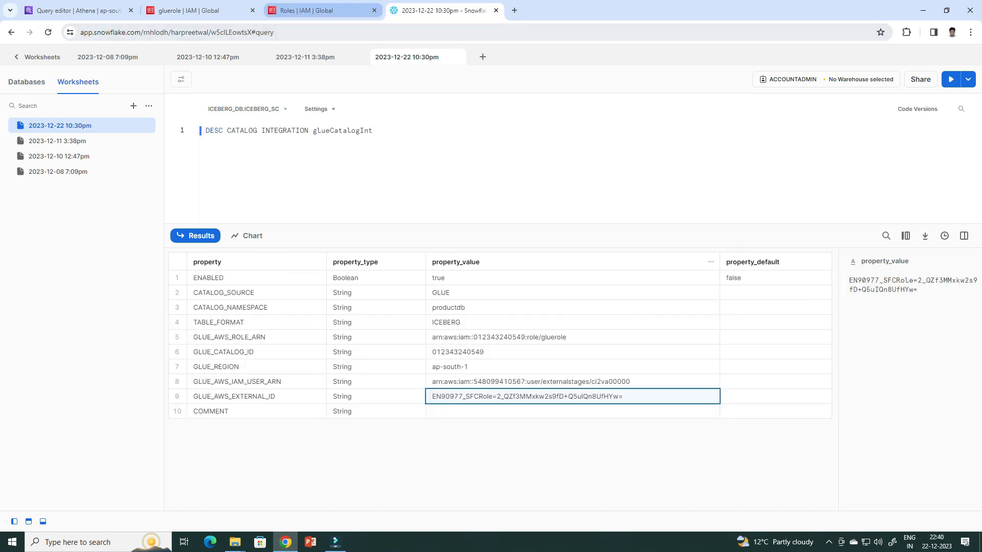
click(323, 10)
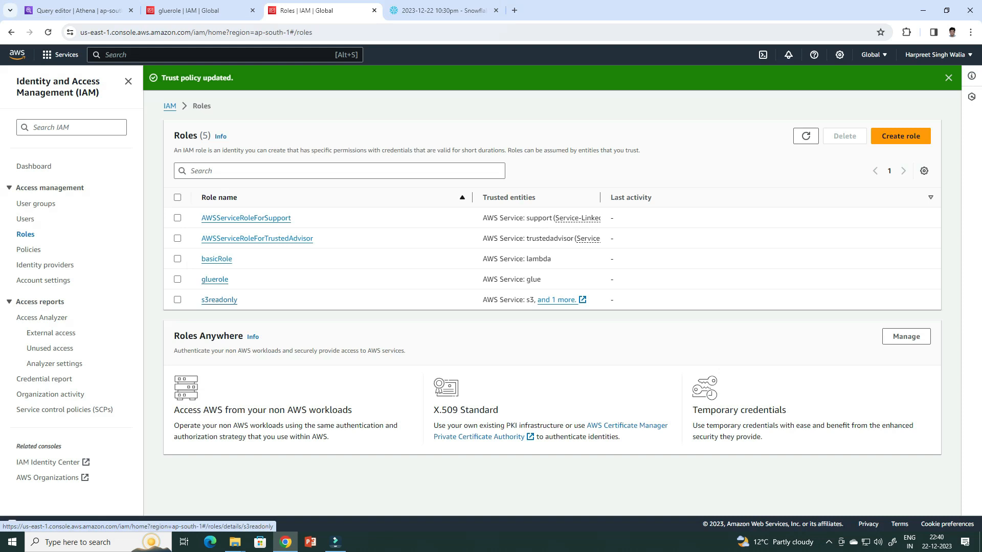
click(215, 279)
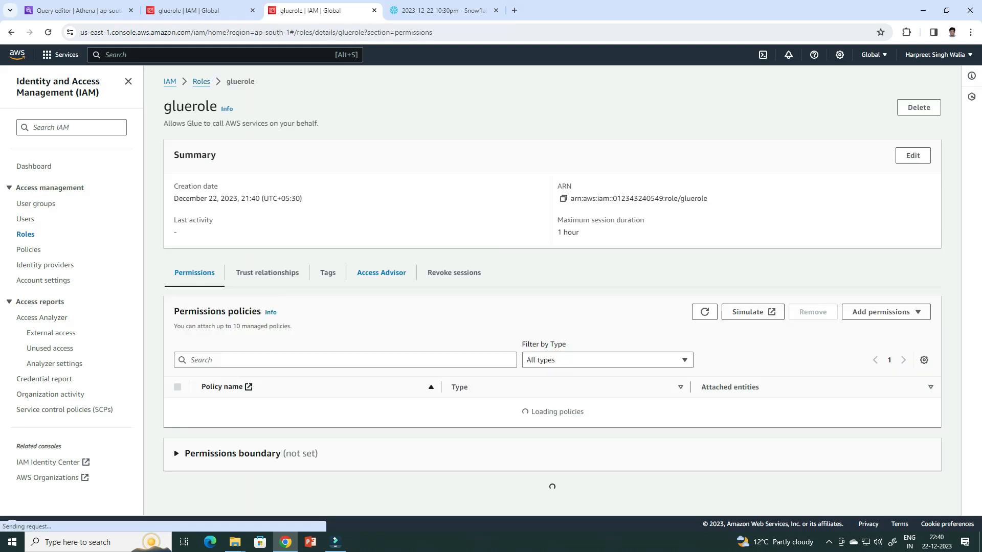
click(267, 273)
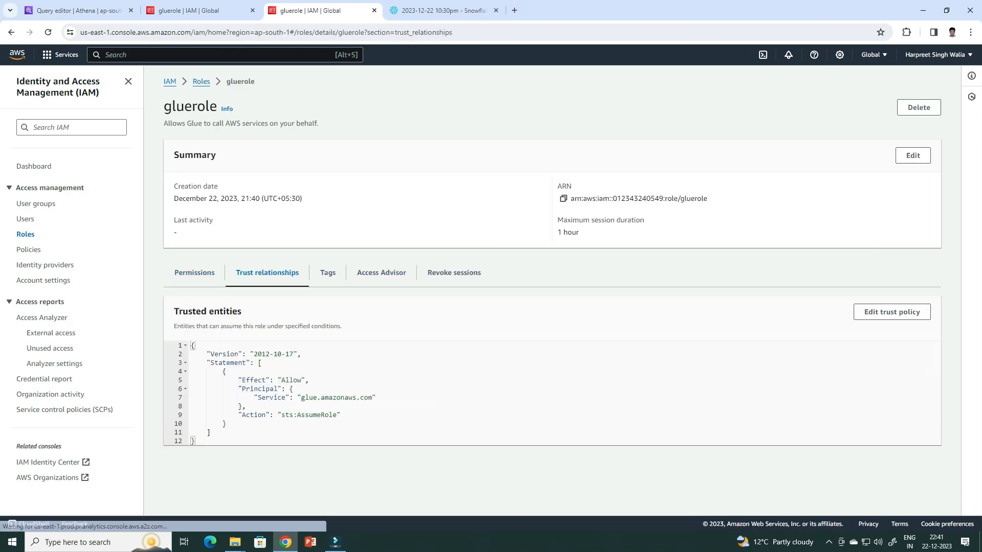
Add an sts:AssumeRole statement for the catalog integration's Snowflake IAM user and external ID to the gluerole trust policy and save it
click(102, 224)
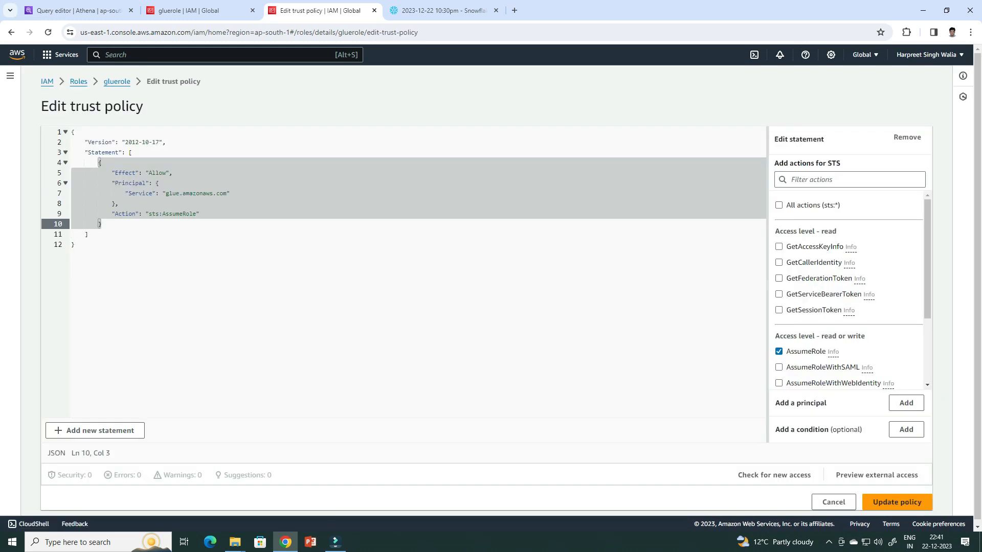
key(Return)
key(ctrl+v)
click(102, 224)
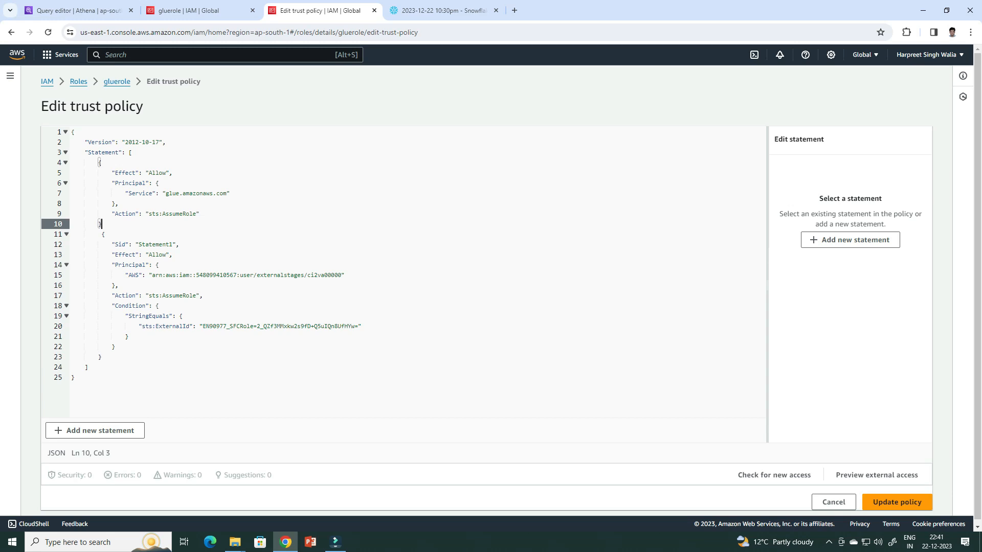
text(,)
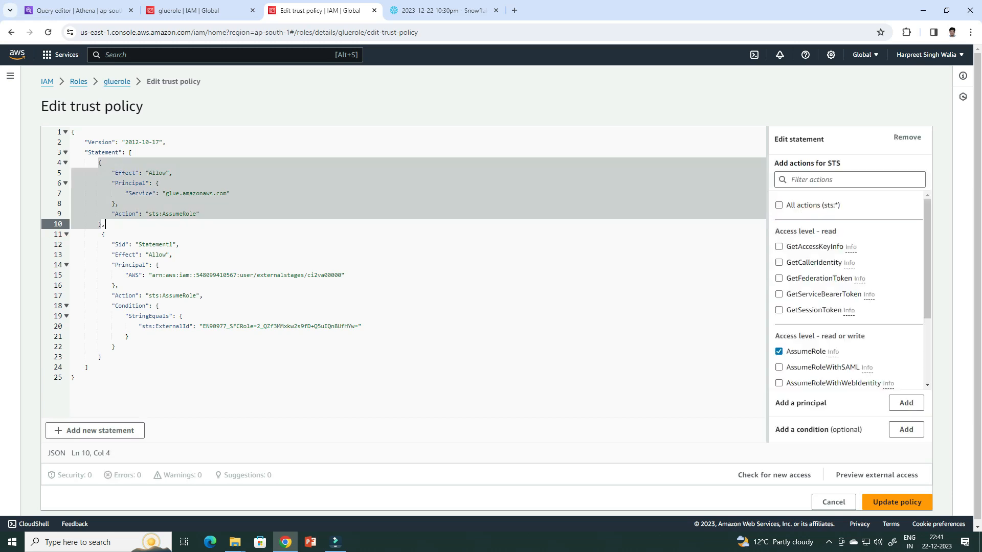
click(897, 502)
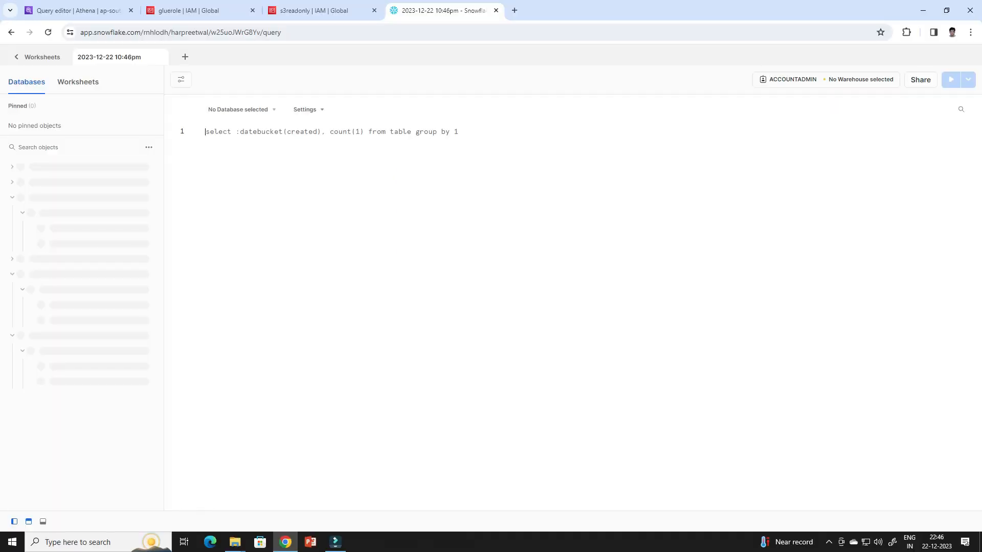
In Snowflake, set the worksheet to ICEBERG_DB.ICEBERG_SC with WAREHOUSE_STD_XS and create the Iceberg table product using glueCatalogInt and prod_vol
click(242, 109)
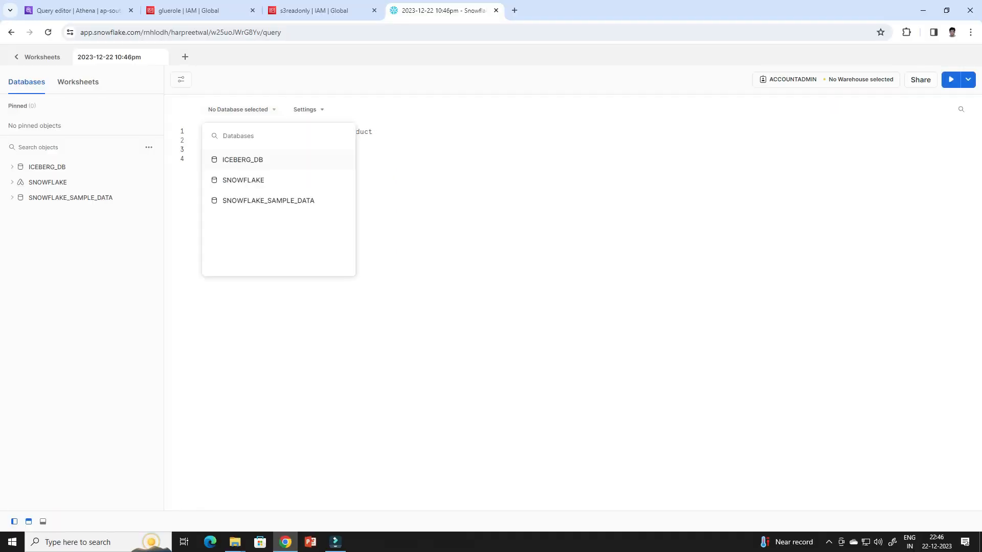
click(243, 160)
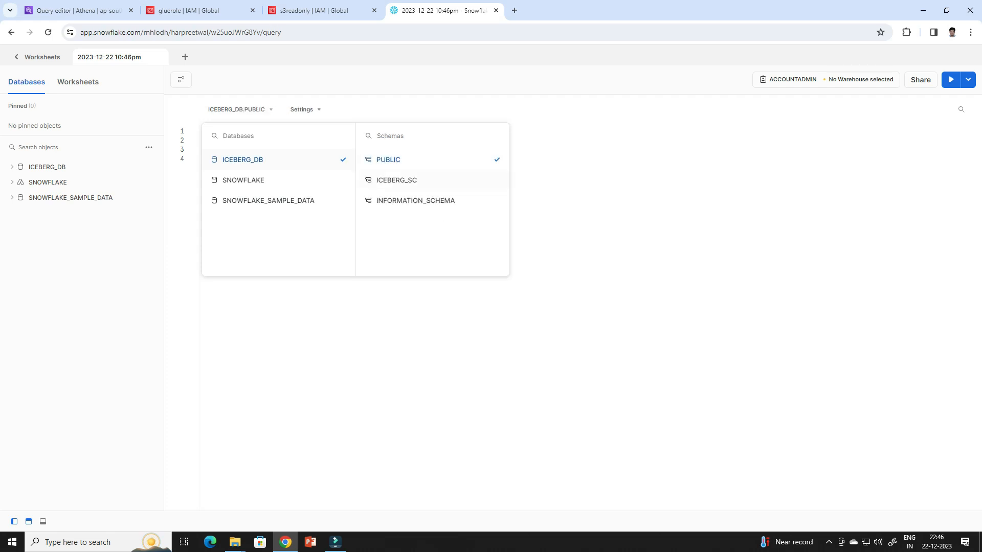
click(397, 181)
click(825, 79)
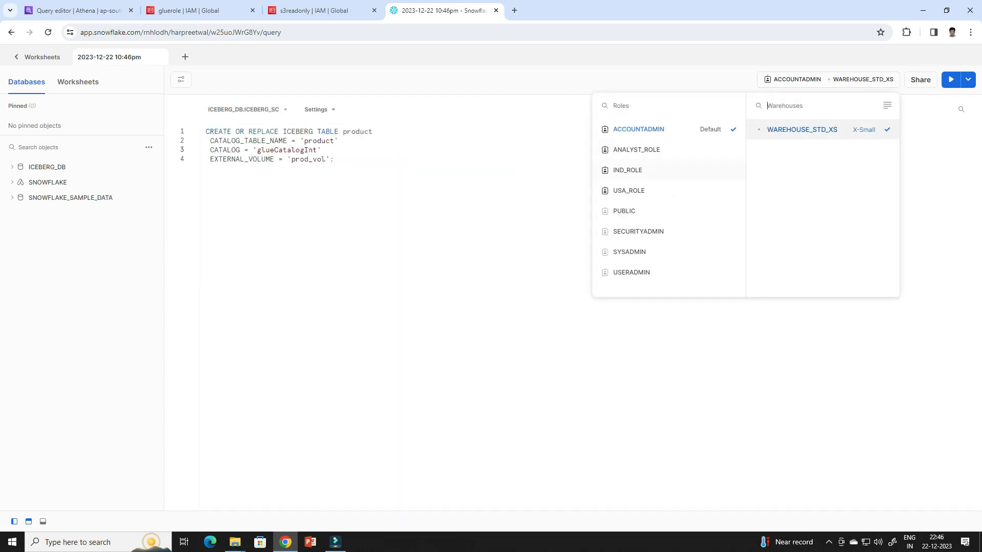
key(Escape)
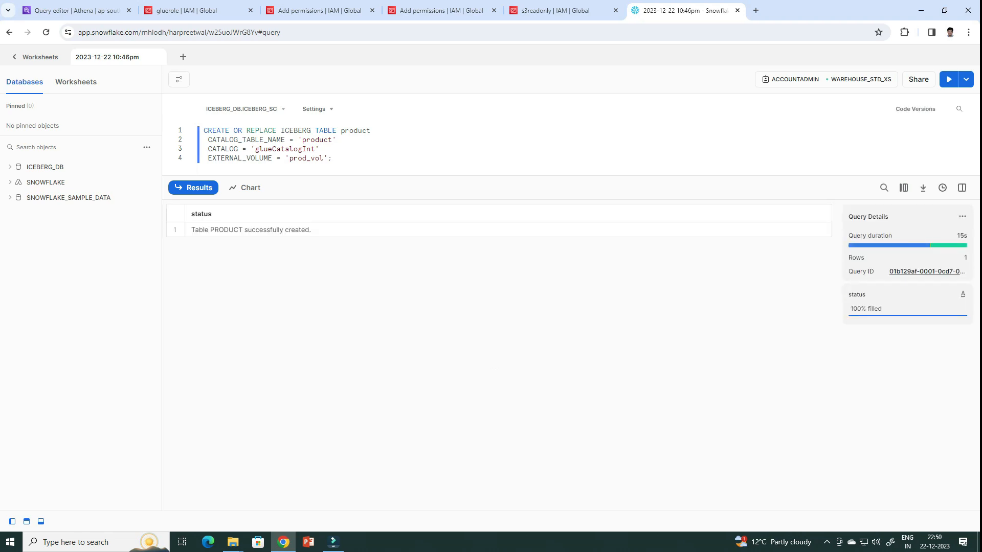
Replace the worksheet code with SELECT * FROM product and run it to check the Iceberg table's rows
drag(332, 158, 203, 130)
text(sele)
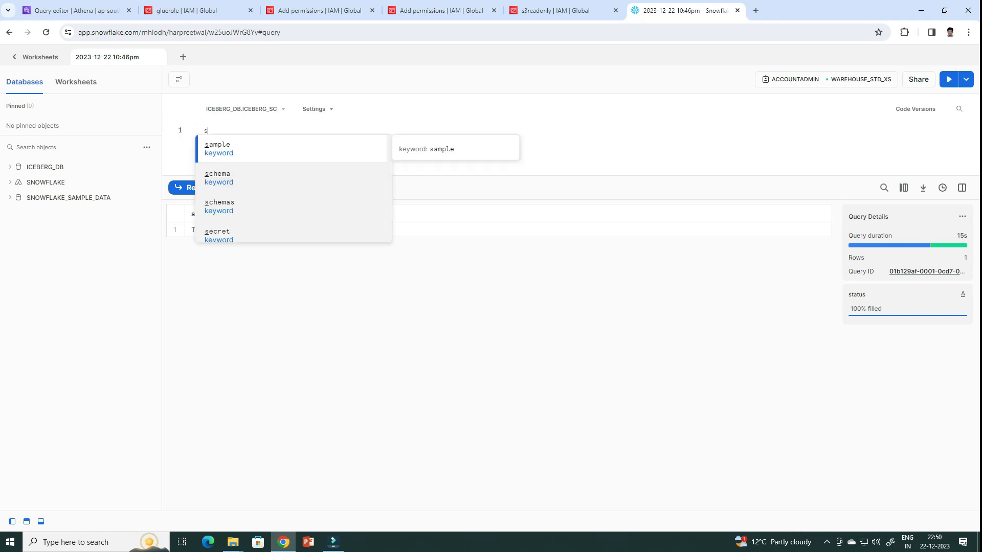
key(BackSpace)
key(BackSpace)
key(BackSpace)
key(BackSpace)
text(SELECT * FROM product)
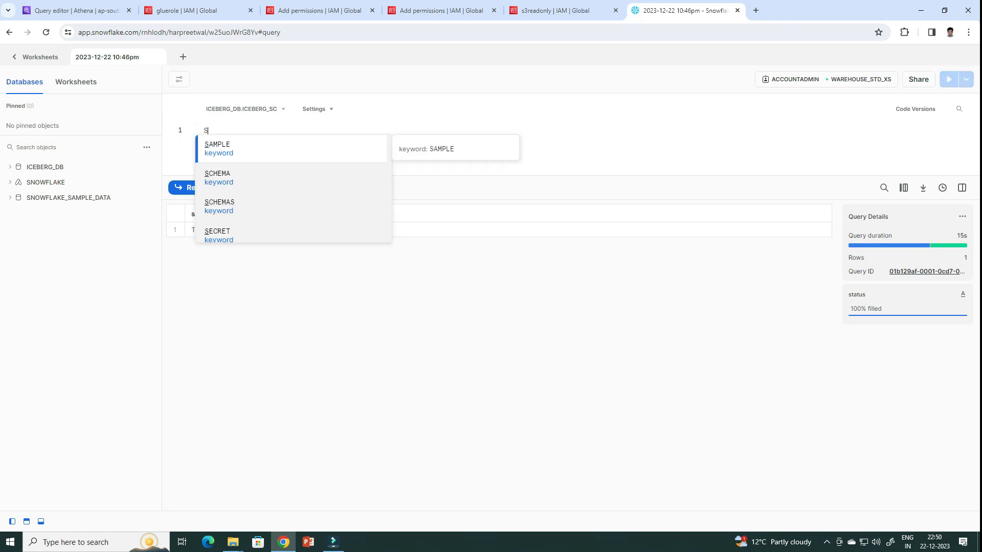
key(ctrl+Return)
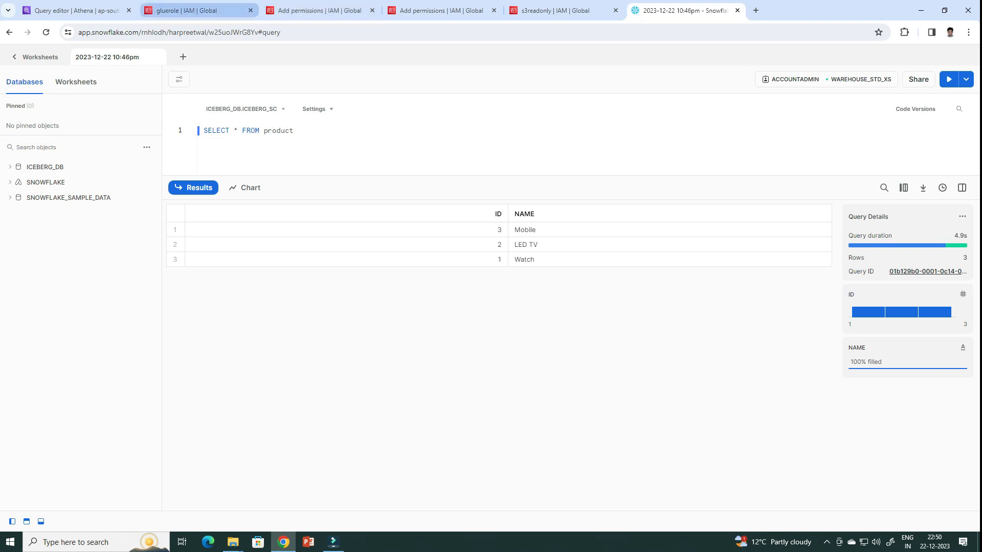
Switch to the Athena query editor, add INSERT INTO product (id,name) VALUES (4,'Laptop'); before the SELECT statement, and run only that insert
click(77, 10)
click(460, 122)
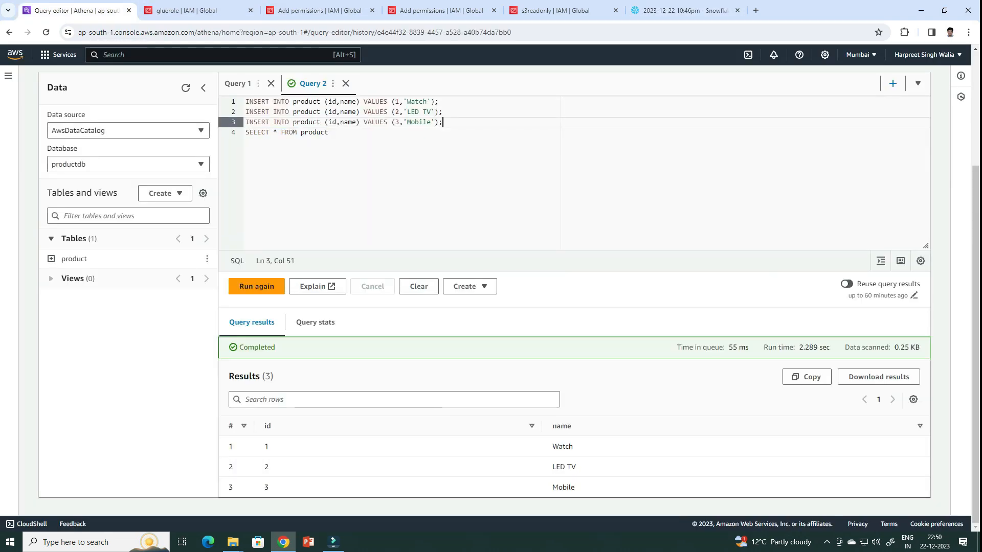
key(Return)
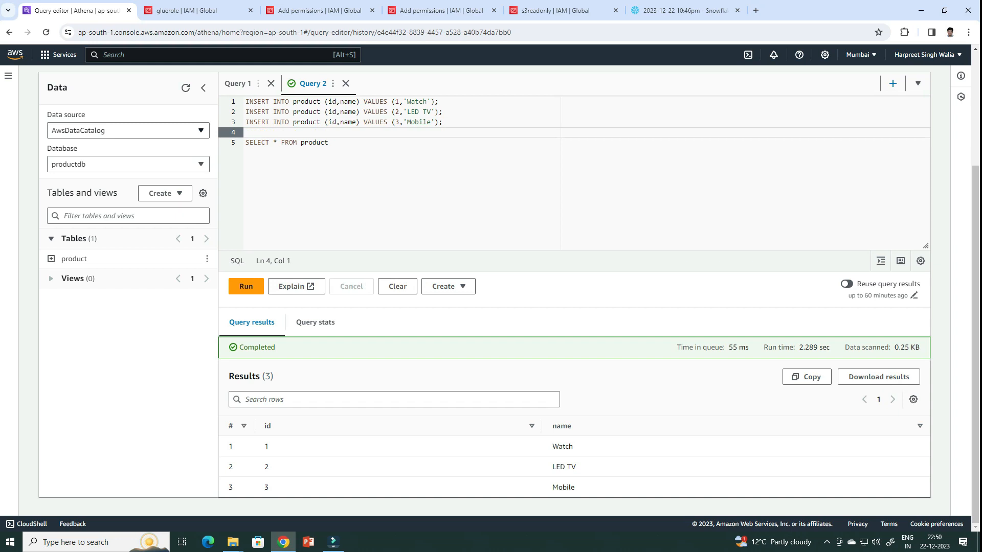
text(INSERT INTO product (id,name) VALUES (4,'Laptop');)
drag(444, 133, 245, 133)
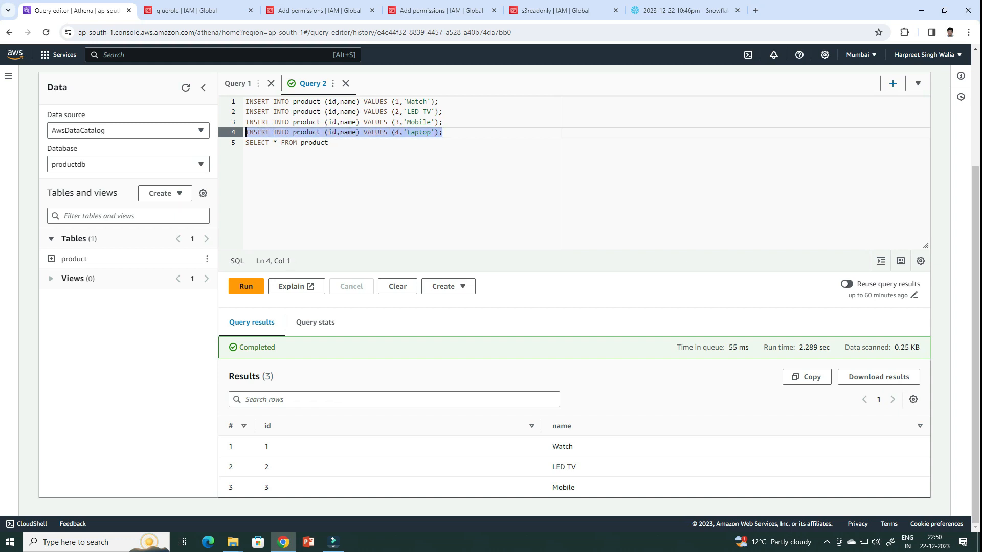
click(246, 286)
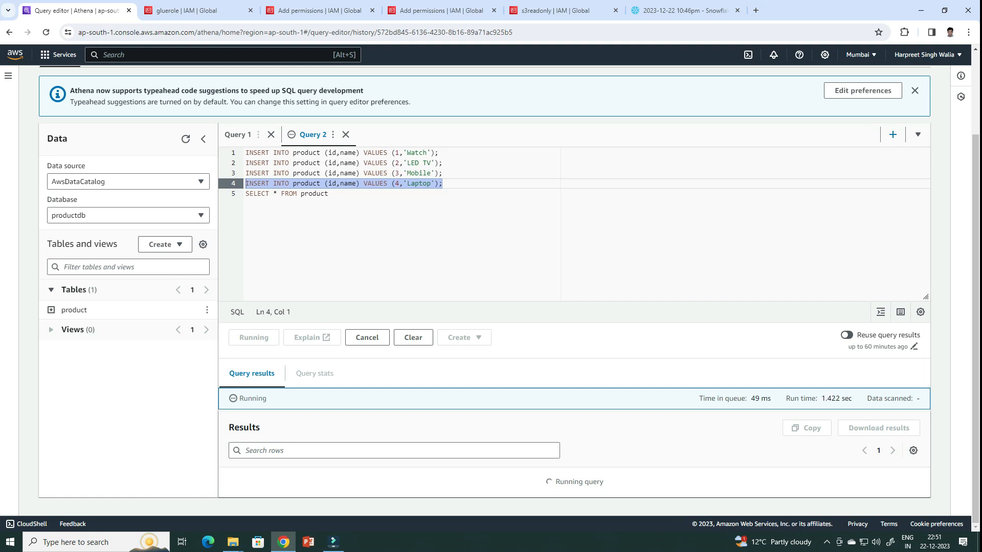
Run only the SELECT * FROM product statement in Athena and view the table's rows
drag(329, 247, 246, 247)
click(256, 391)
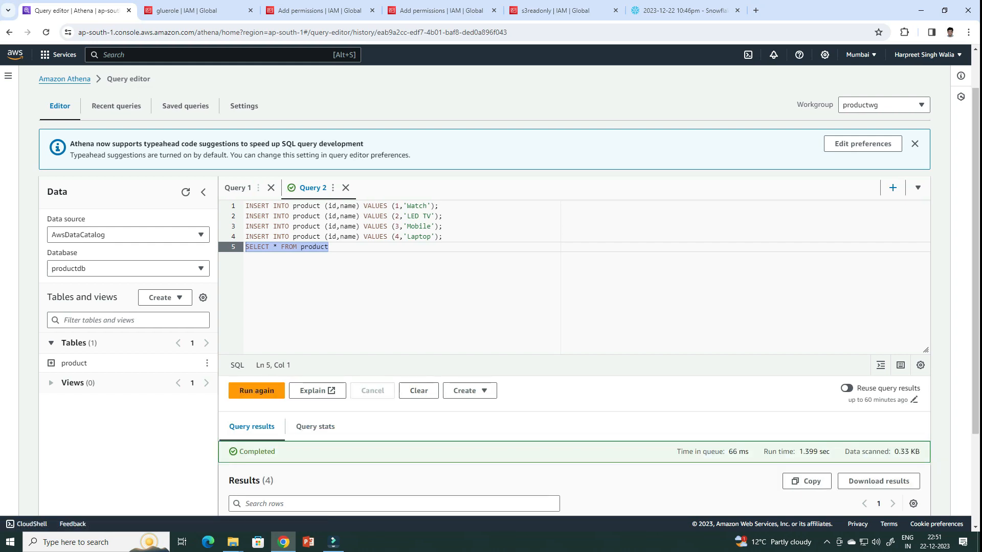
scroll(572, 307, down, 2)
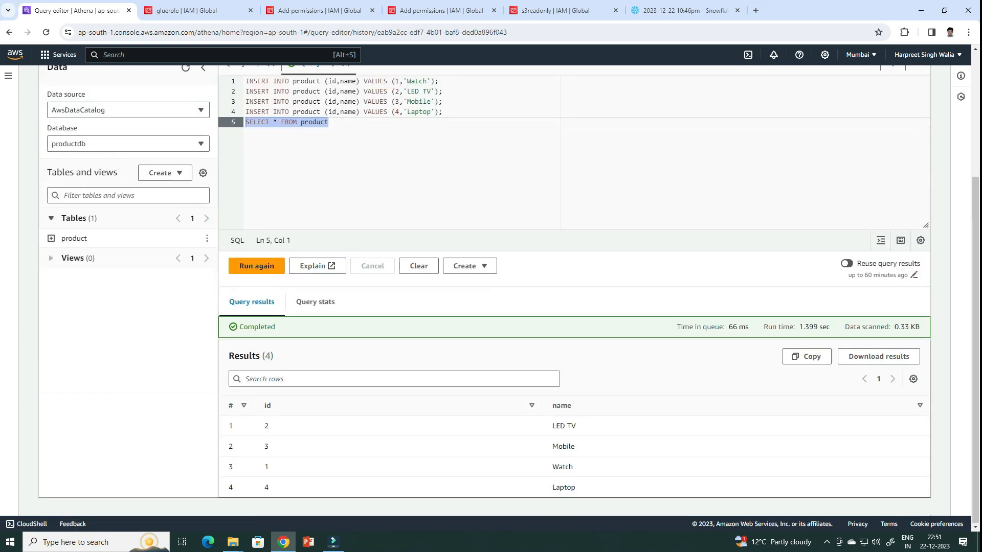
Switch to the Snowflake worksheet, rerun SELECT * FROM product, and add the statement ALTER ICEBERG TABLE product REFRESH two lines below it
click(685, 10)
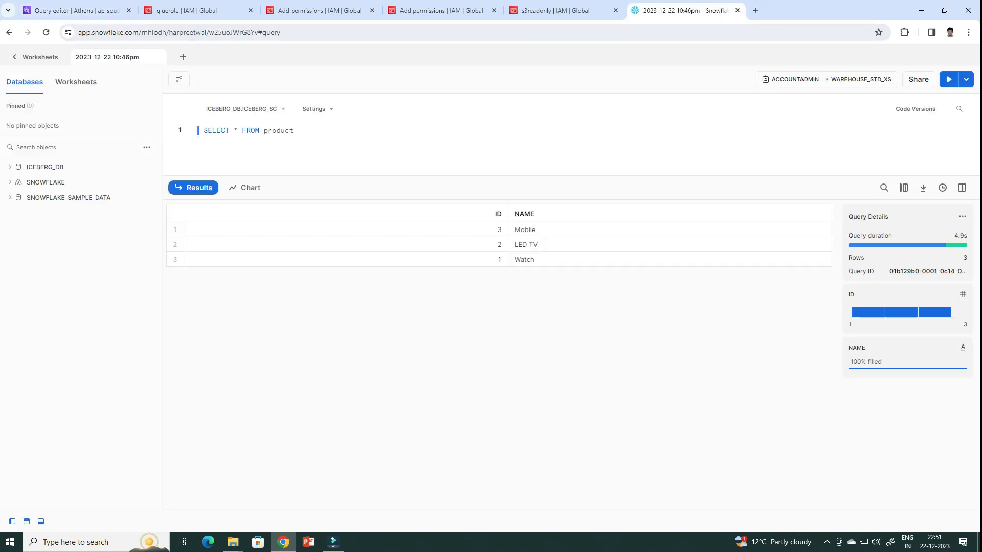
key(ctrl+Return)
key(Return)
key(Return)
text(ALTER ICEBERG TABLE product REFRESH)
key(ctrl+shift+Left)
key(ctrl+shift+Left)
key(ctrl+shift+Left)
key(ctrl+shift+Left)
key(ctrl+shift+Left)
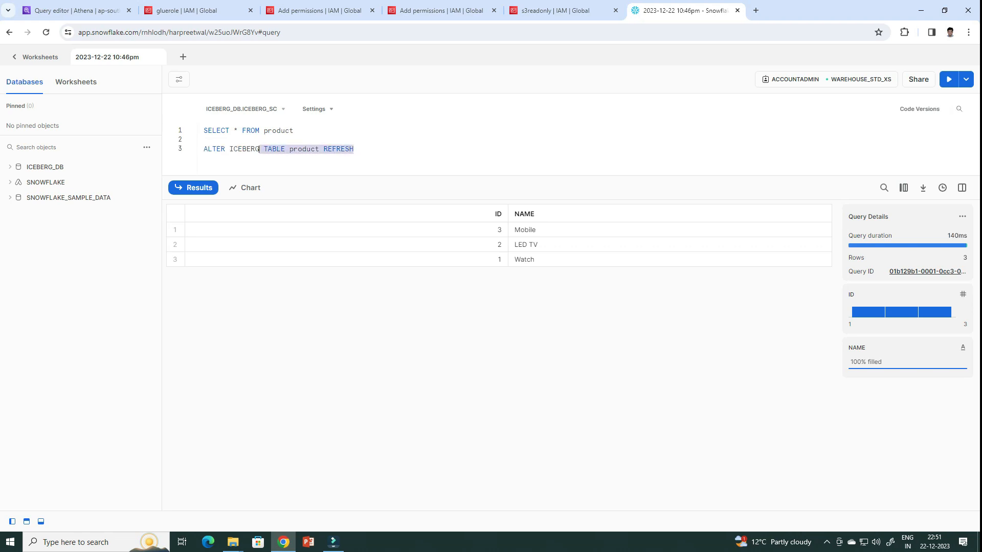
Insert SELECT COUNT(*) FROM product between the SELECT and ALTER statements and run only that count query
click(203, 140)
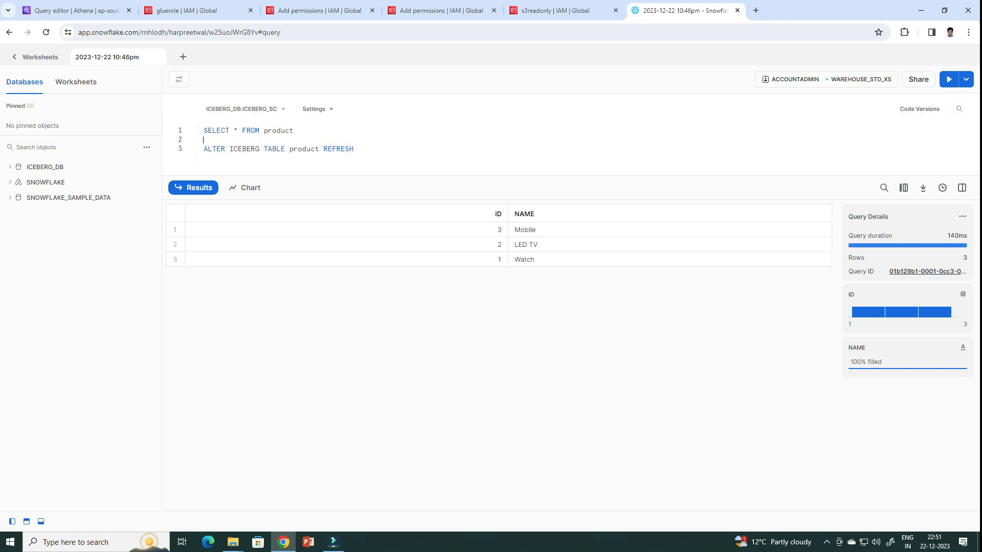
text(se)
key(BackSpace)
key(BackSpace)
text(SELECT COUNT(*) )
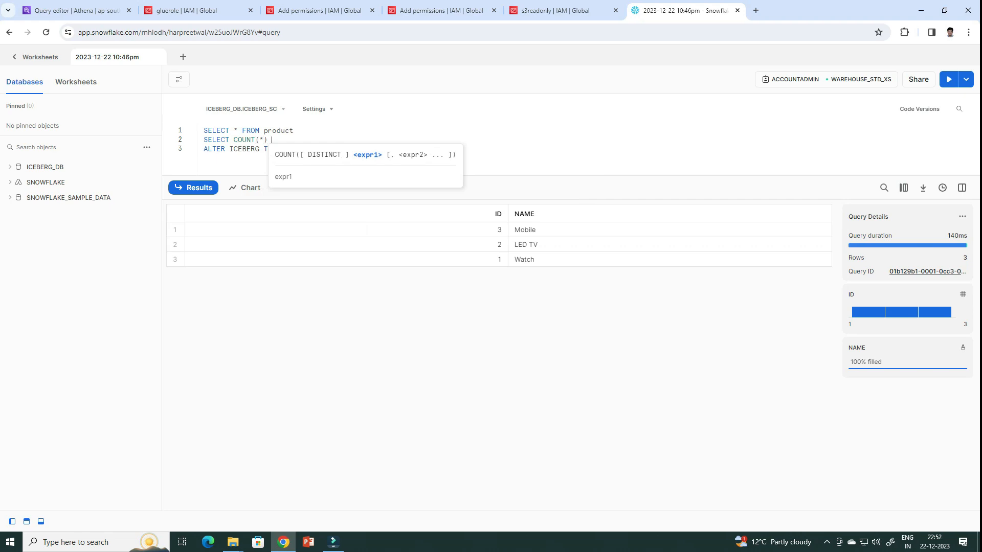
text(FROM prod)
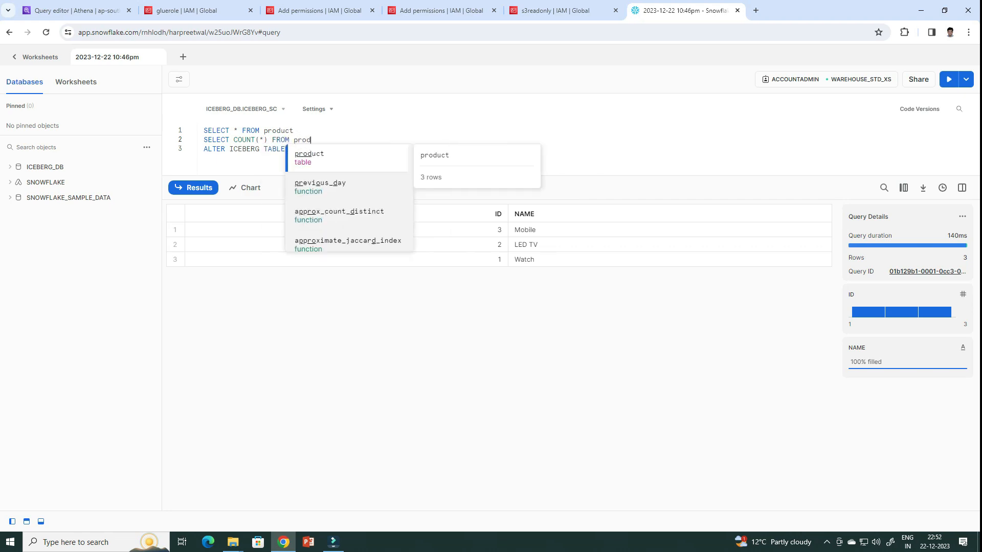
text(uct)
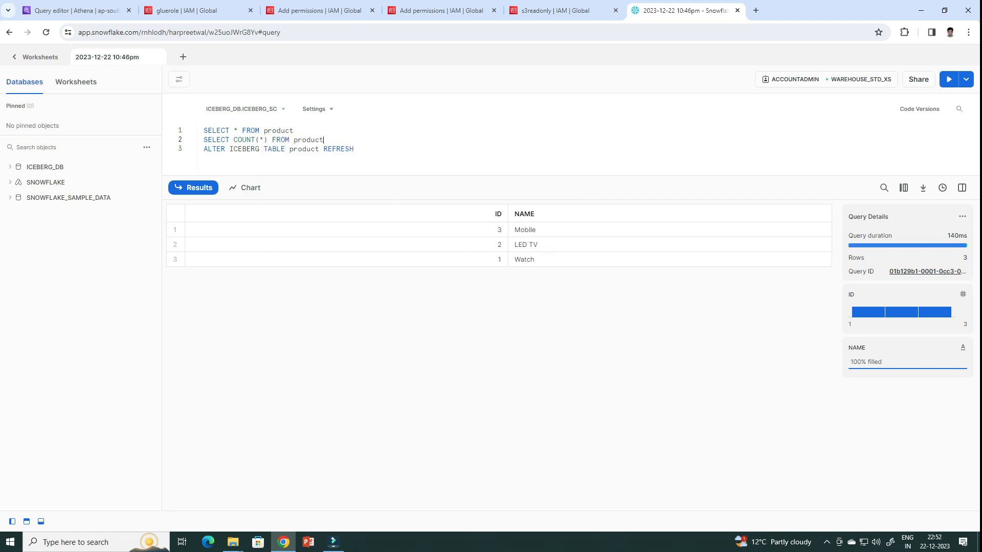
key(shift+Home)
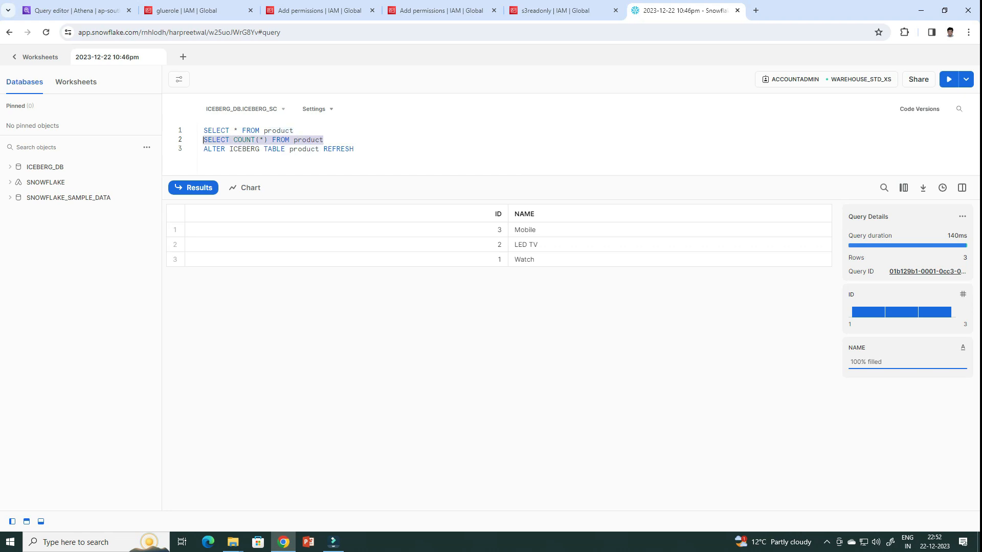
key(ctrl+Return)
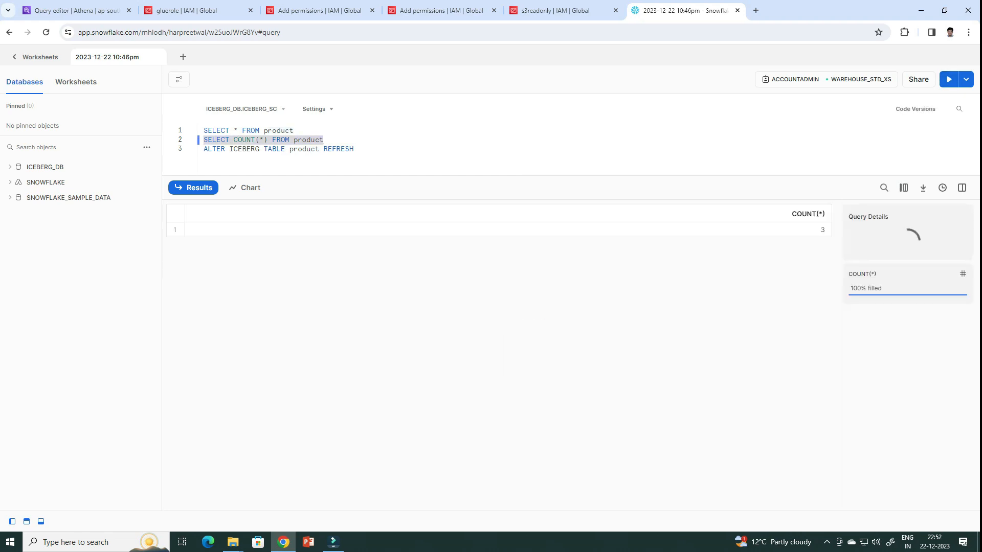
Separate the ALTER ICEBERG TABLE product REFRESH statement with blank lines and run only that statement
key(End)
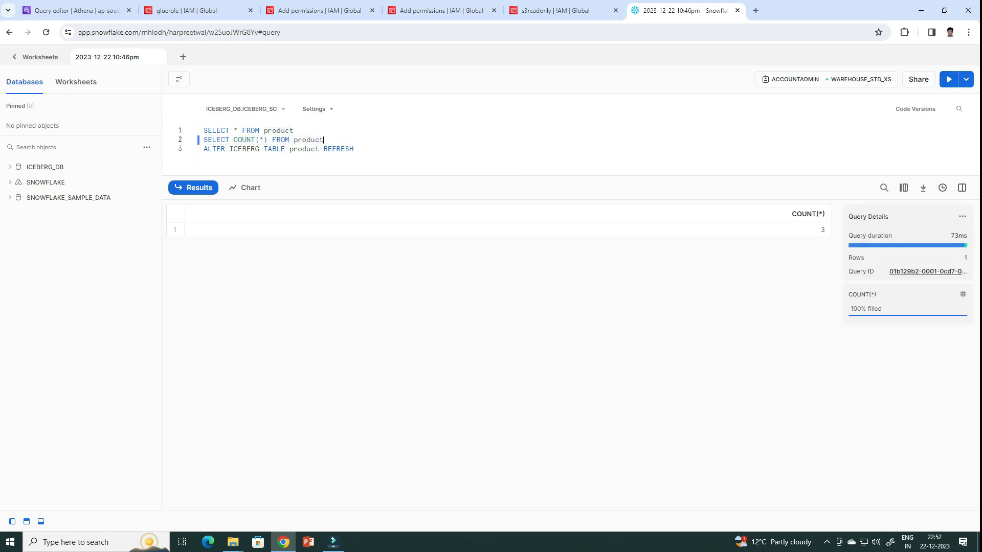
key(Return)
key(Return)
drag(354, 168, 203, 168)
click(949, 79)
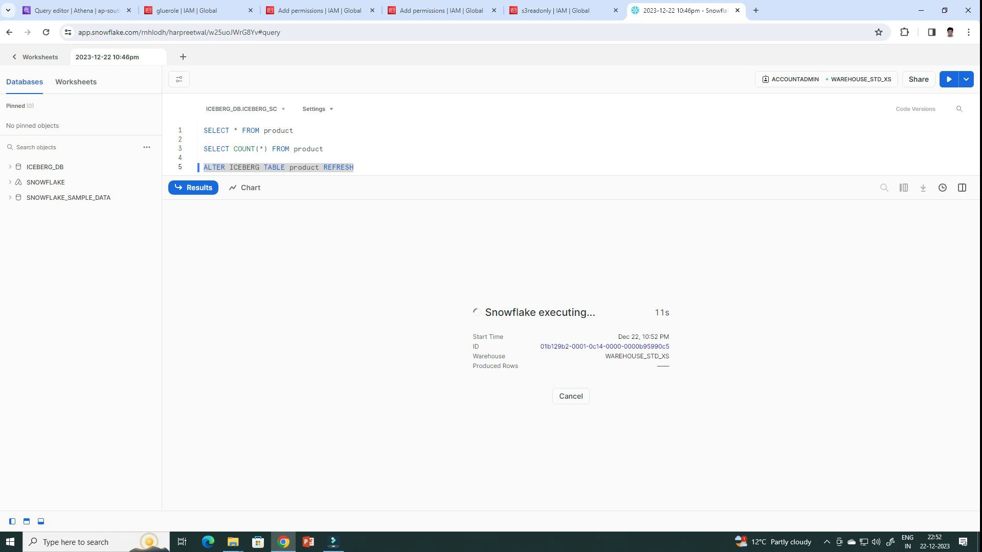
Run SELECT COUNT(*) FROM product and SELECT * FROM product separately to check the refreshed Iceberg table
click(325, 150)
drag(324, 149, 204, 149)
click(948, 80)
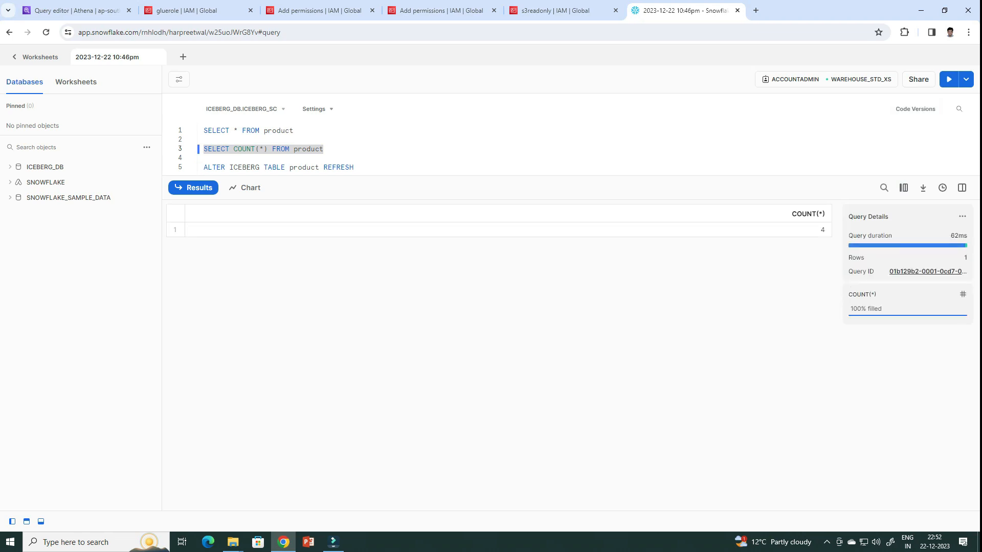
click(295, 131)
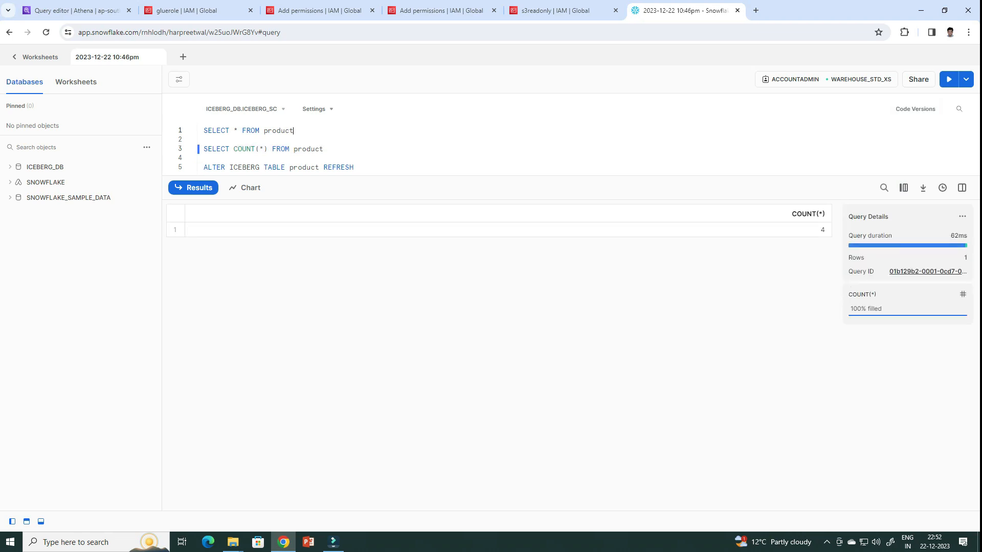
drag(294, 131, 204, 131)
key(ctrl+Return)
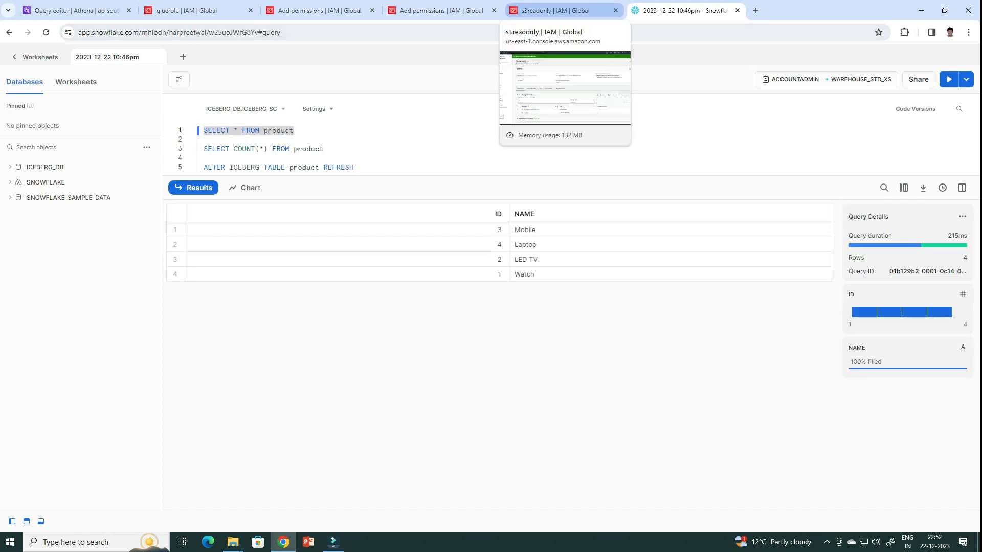
Switch to the Athena query editor, add DELETE FROM product WHERE ID IN (2,3) below the existing statements, and run only that delete
click(77, 10)
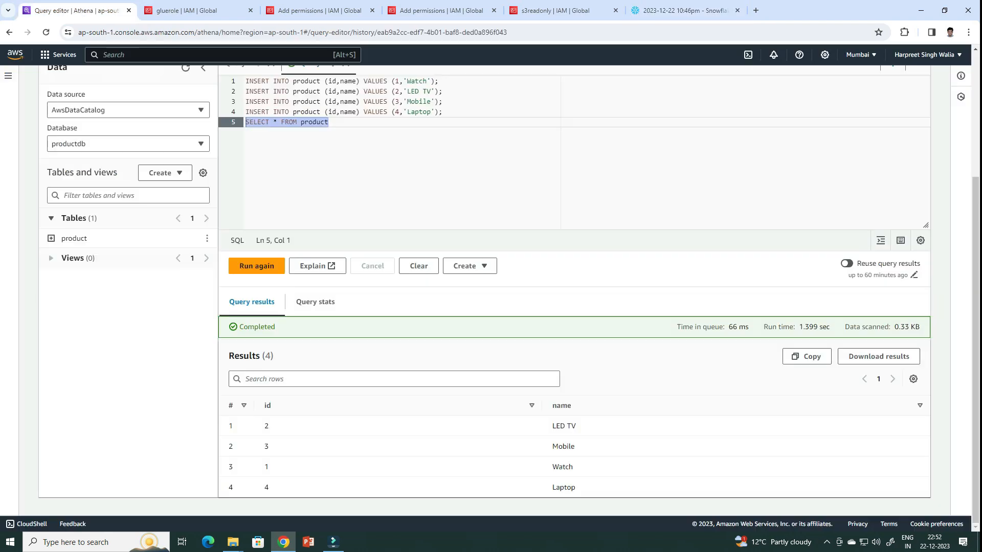
click(330, 122)
key(Return)
key(Return)
key(Return)
text(D)
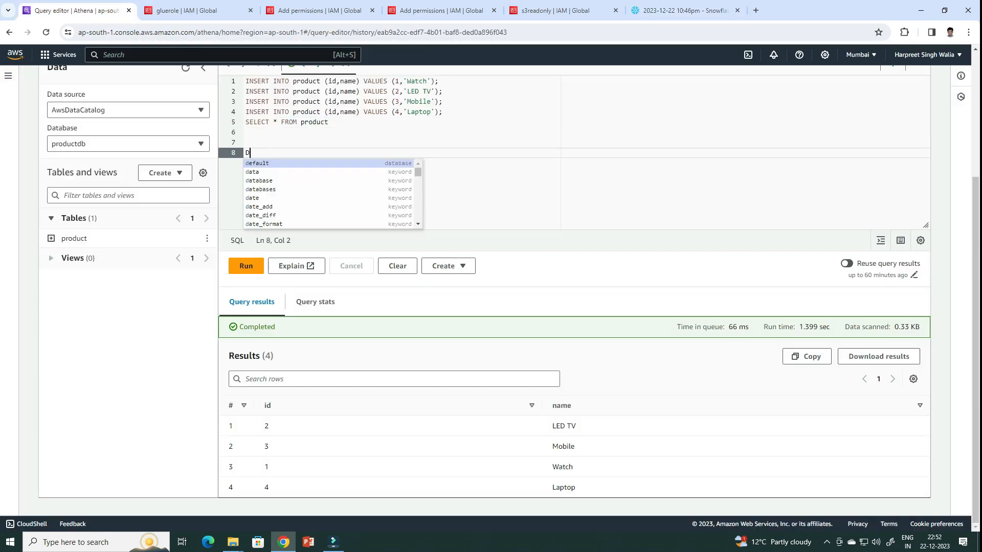
text(ELETE FROM product)
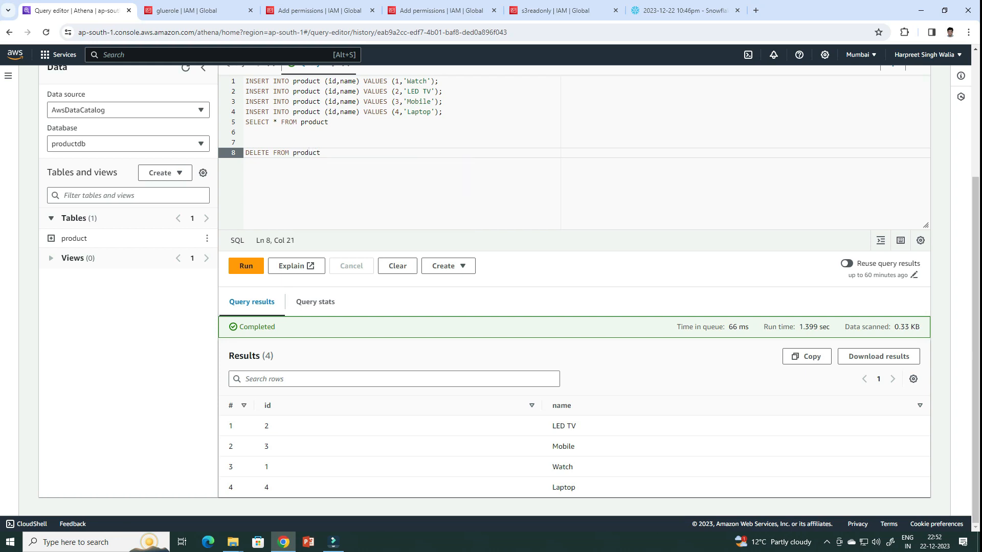
text( whe)
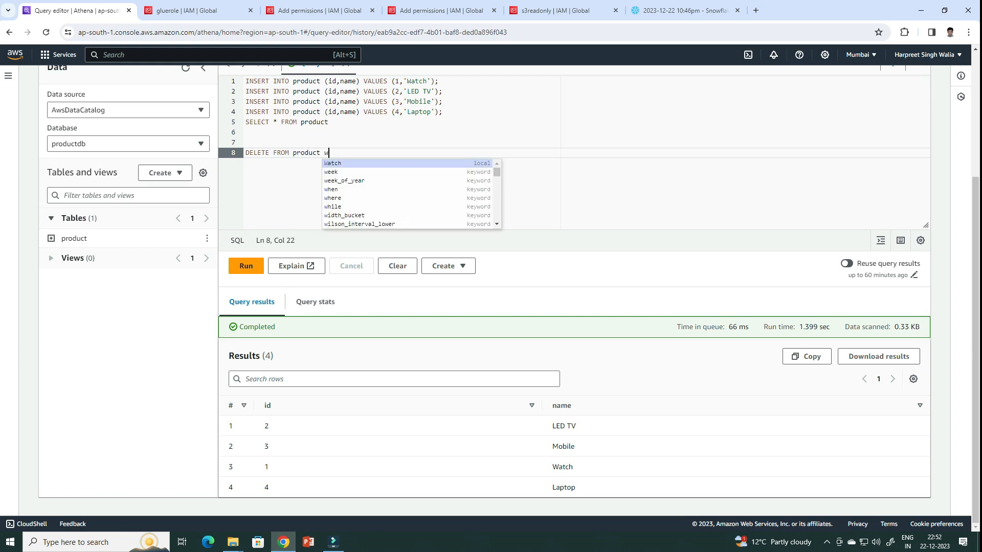
key(BackSpace)
key(BackSpace)
key(BackSpace)
text(WHERE ID IN ()
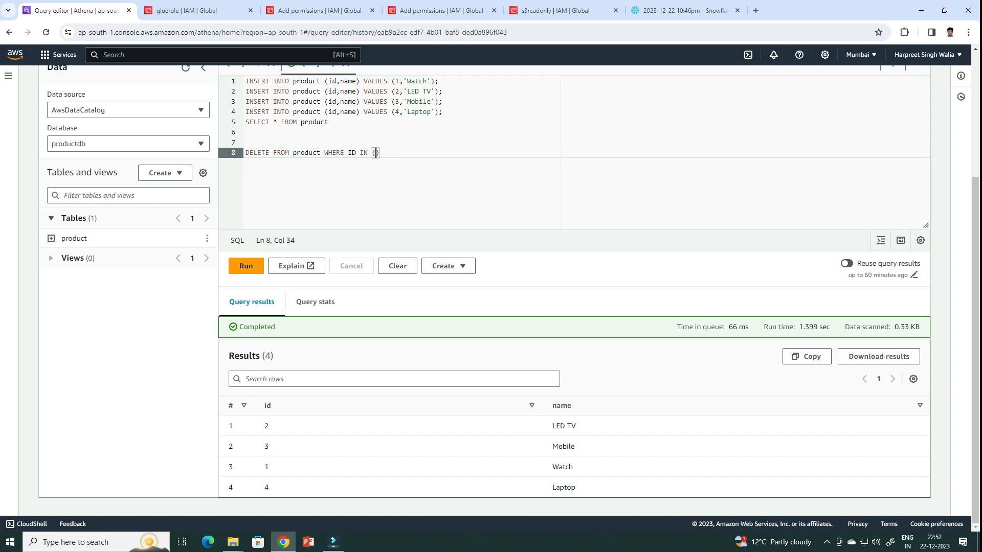
text(2,3))
key(shift+Home)
key(ctrl+Return)
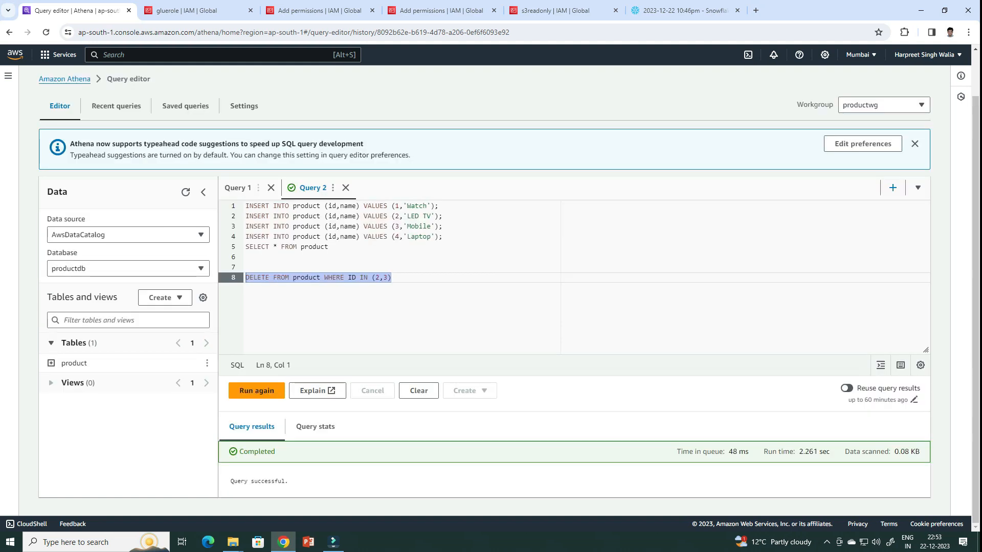
Run only SELECT * FROM product in Athena to check the rows remaining after the delete
click(404, 278)
drag(330, 247, 216, 247)
key(ctrl+Return)
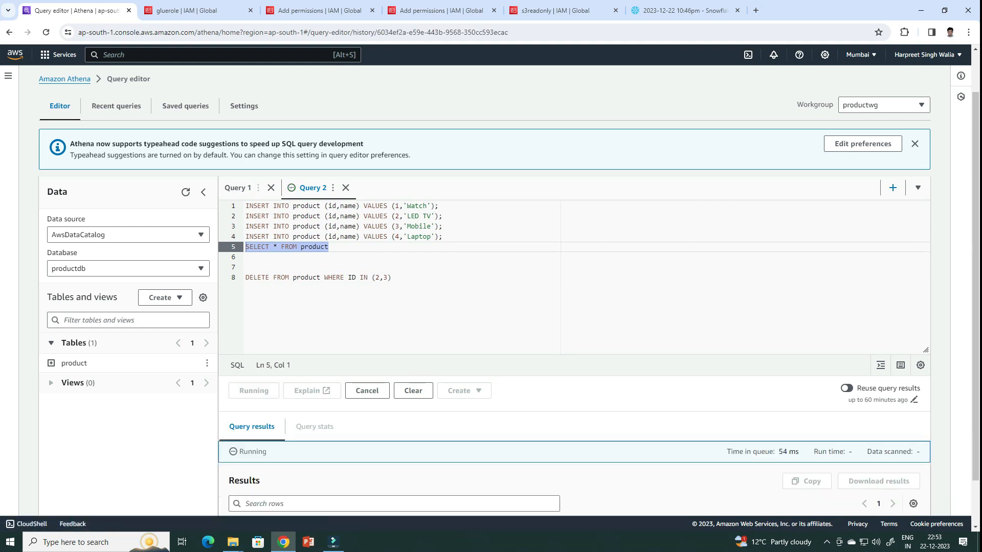
scroll(491, 291, down, 1)
scroll(491, 292, down, 1)
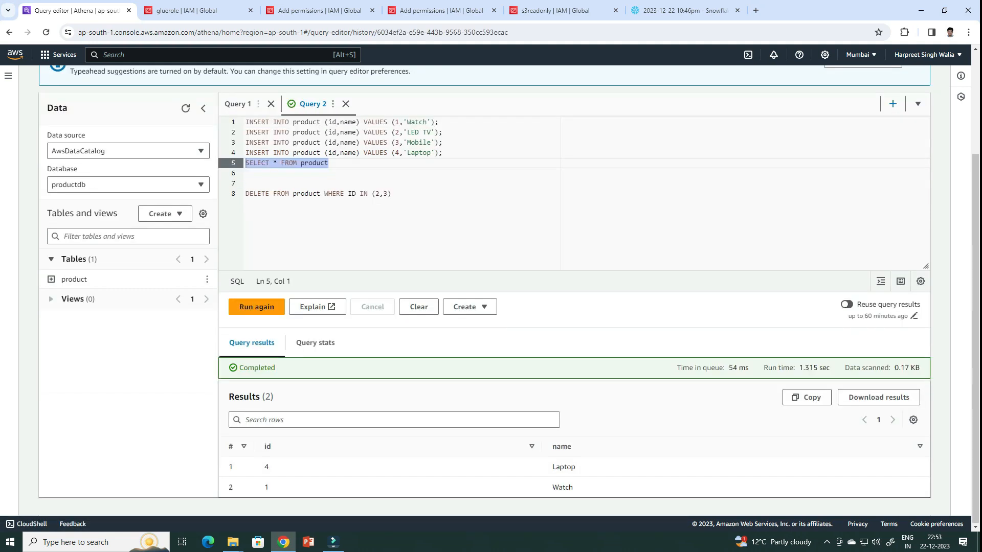
Switch to the Snowflake worksheet and run the product table's count query and SELECT * query separately, before any refresh
click(685, 11)
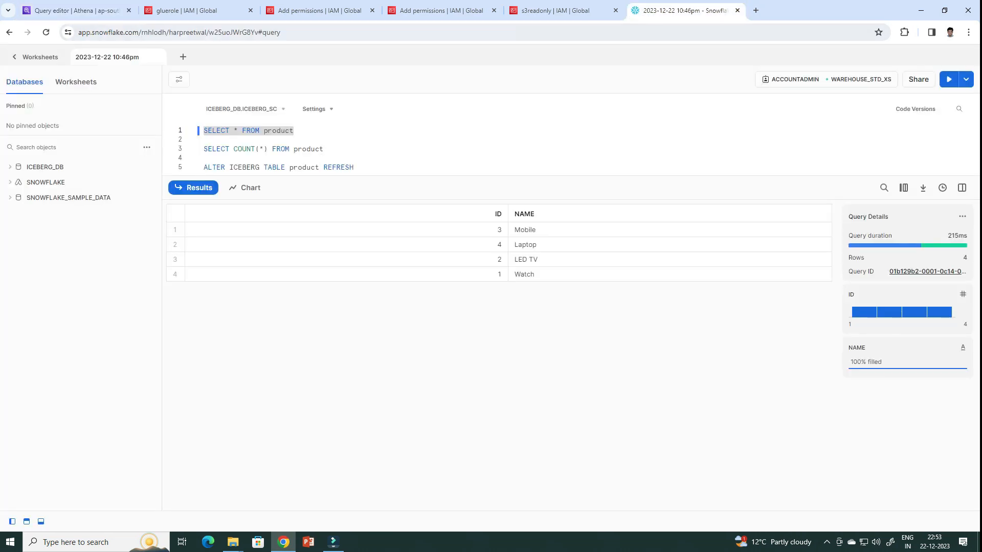
drag(323, 149, 203, 149)
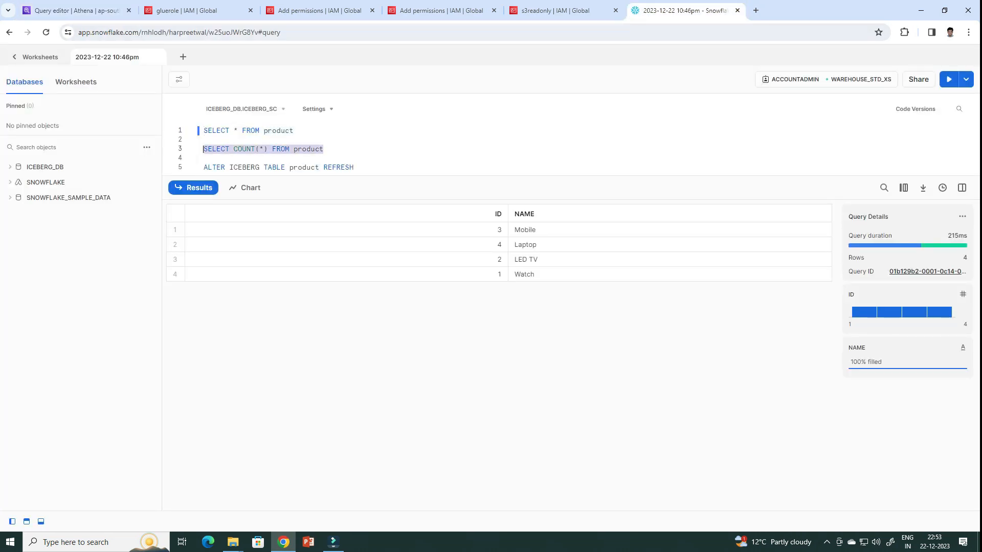
key(ctrl+Return)
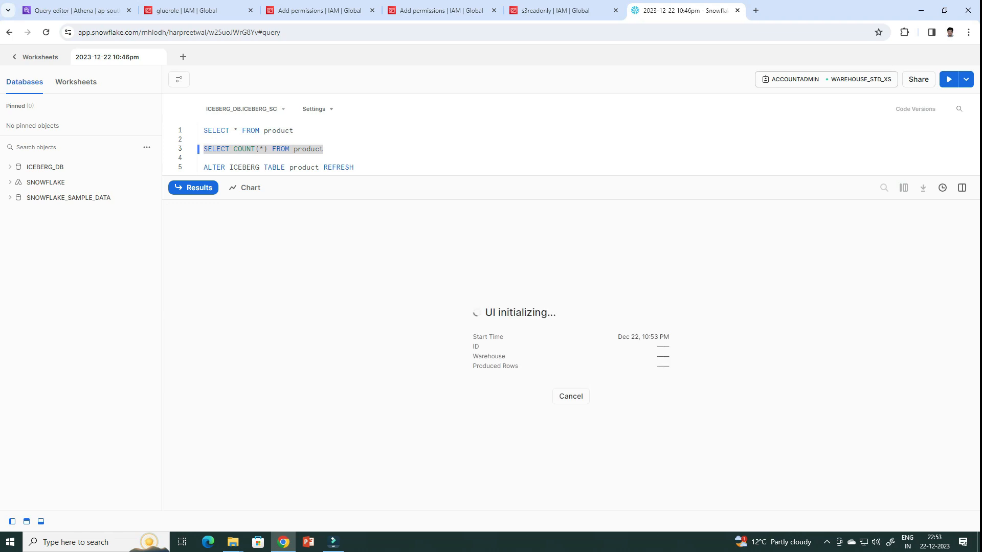
drag(294, 131, 203, 131)
key(ctrl+Return)
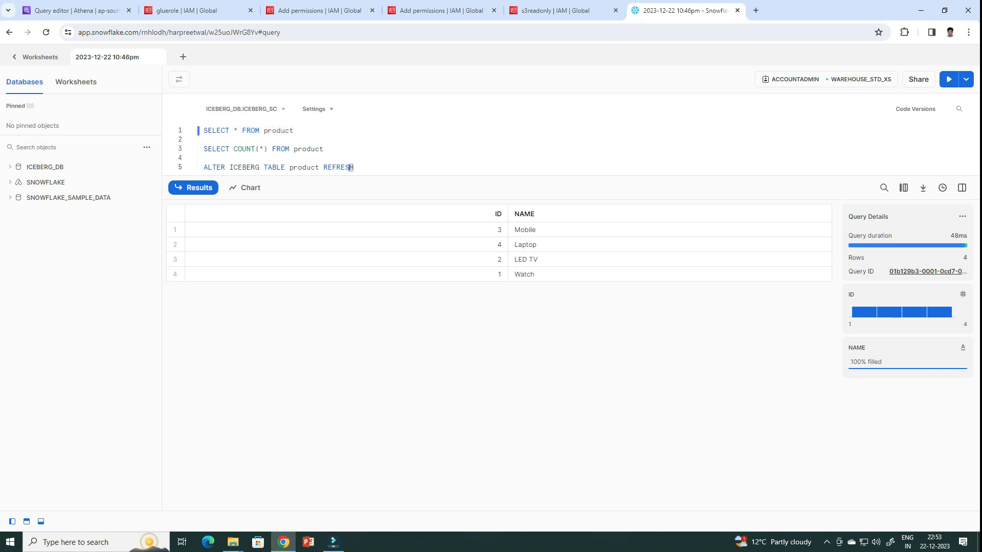
Run the ALTER ICEBERG TABLE product REFRESH statement again and recheck the row count with SELECT COUNT(*) FROM product
drag(354, 167, 204, 158)
key(ctrl+Return)
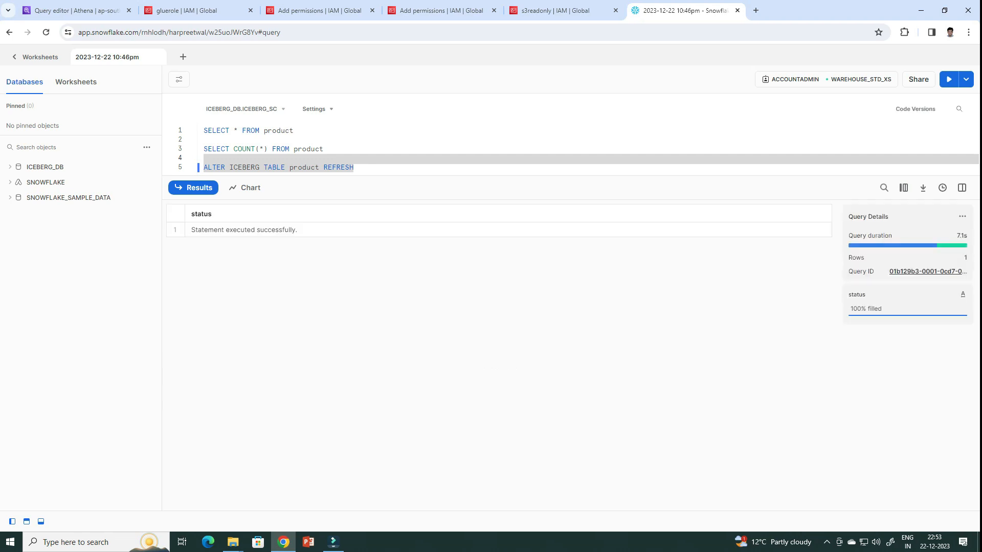
drag(324, 149, 203, 149)
click(949, 79)
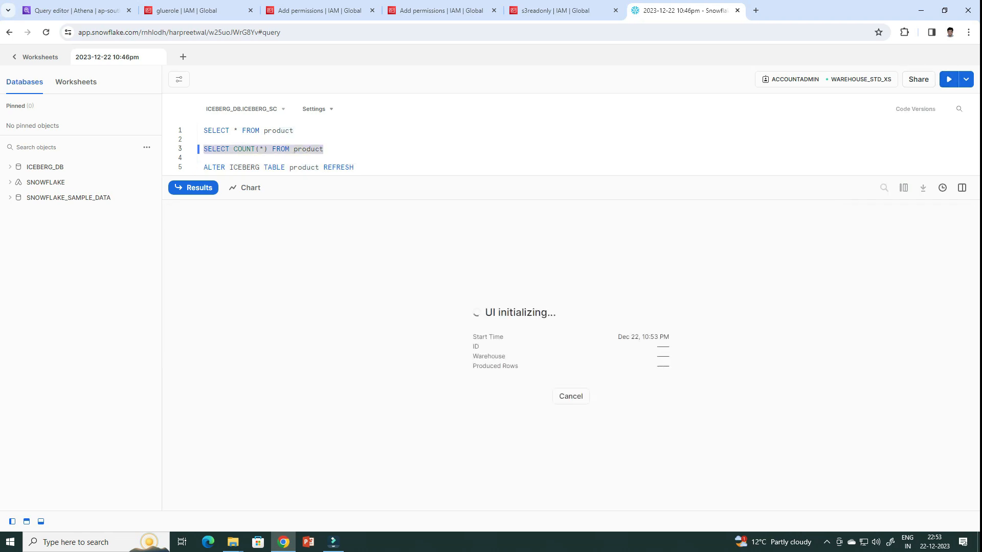
Run only SELECT * FROM product in Snowflake to list the rows after the second refresh
key(ctrl+shift+Left)
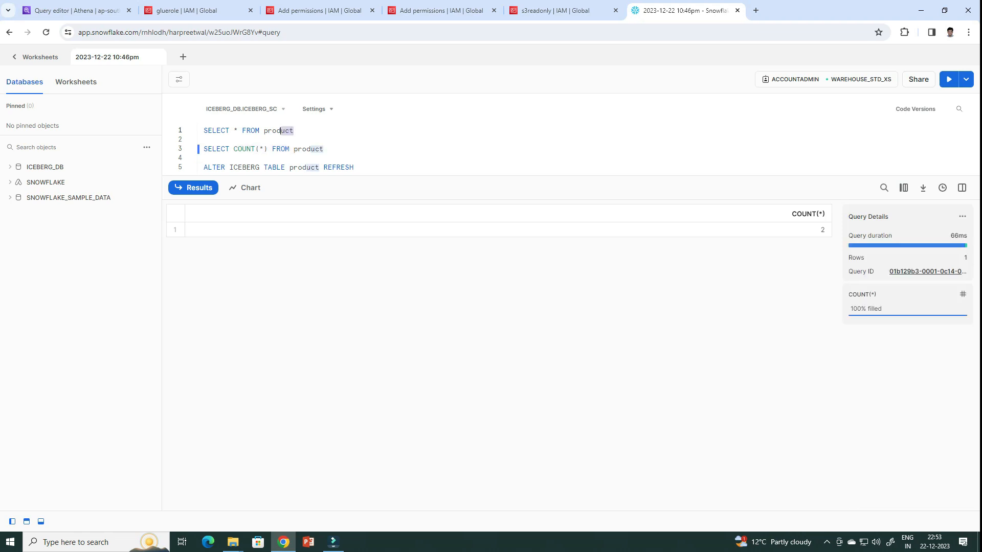
key(shift+Home)
key(ctrl+Return)
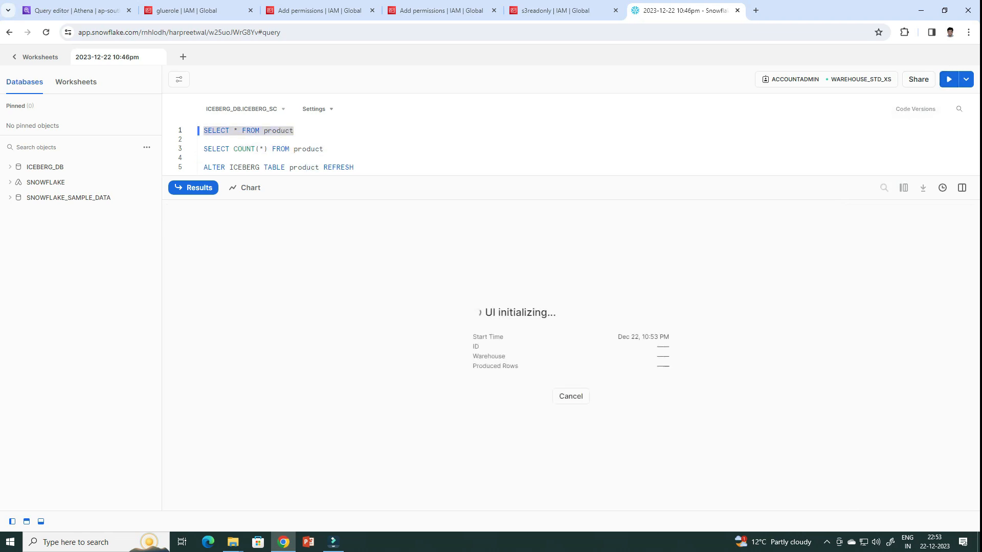
key(Right)
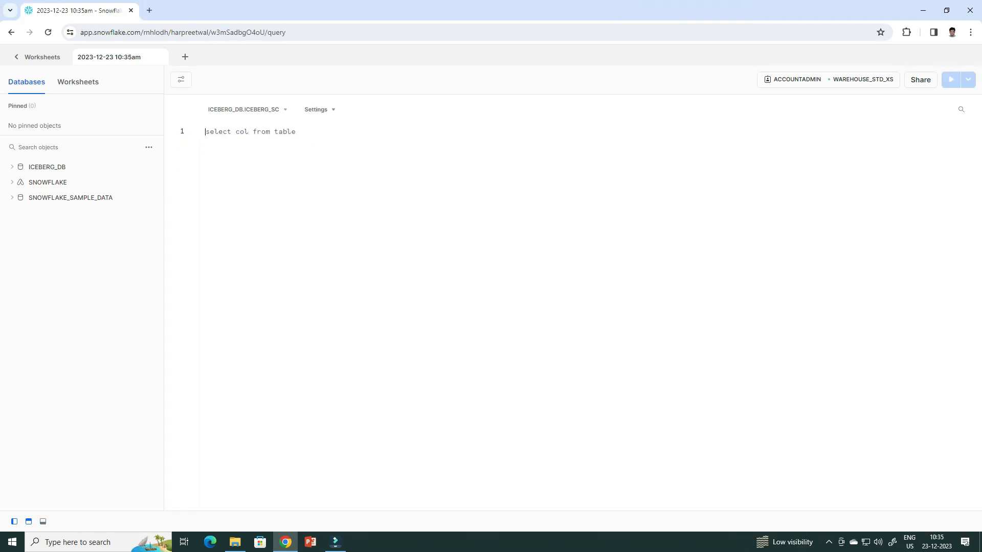
Try to delete a row from the Iceberg product table in Snowflake by running DELETE FROM PRODUCT WHERE ID = 1
text(DELETE FROM )
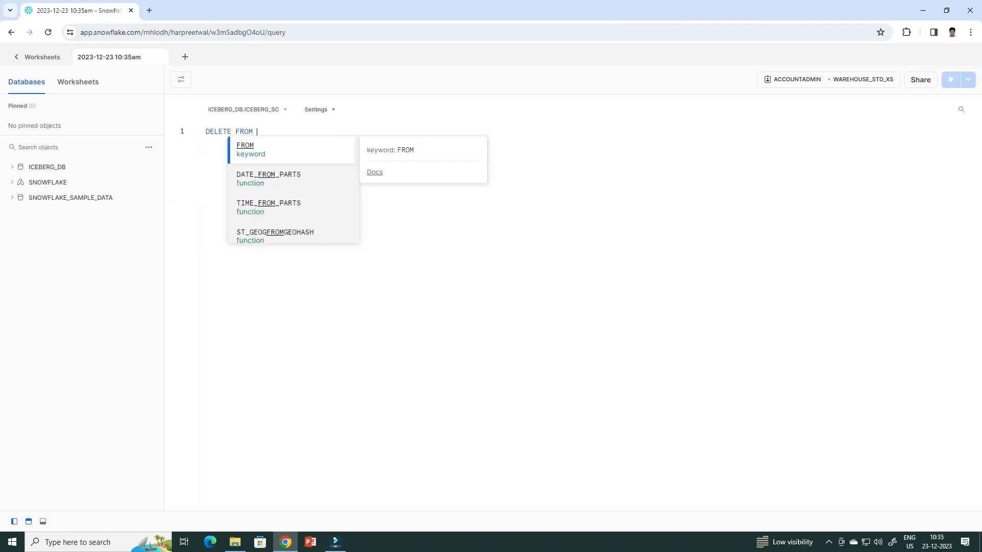
text(PRODUCTS)
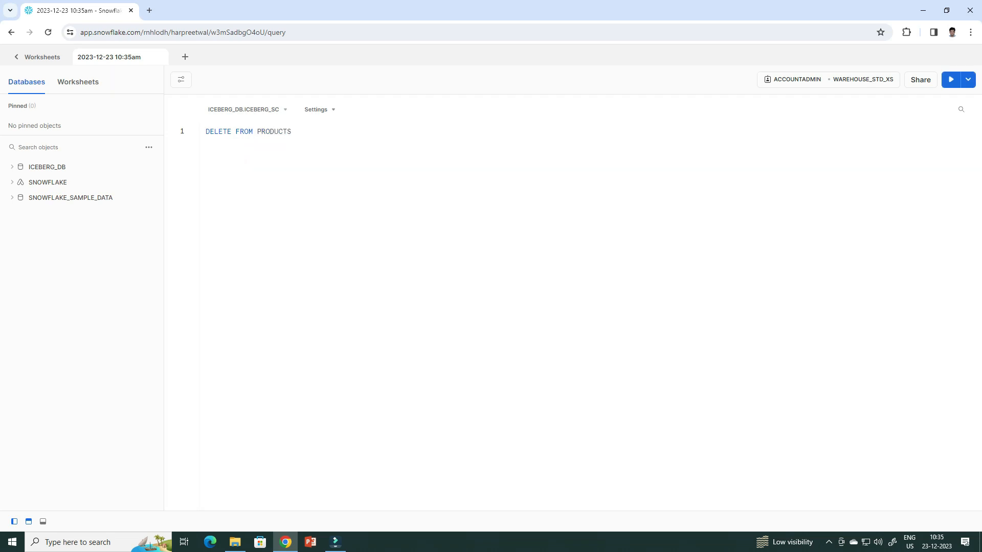
key(BackSpace)
key(BackSpace)
text(WHERE ID = 1)
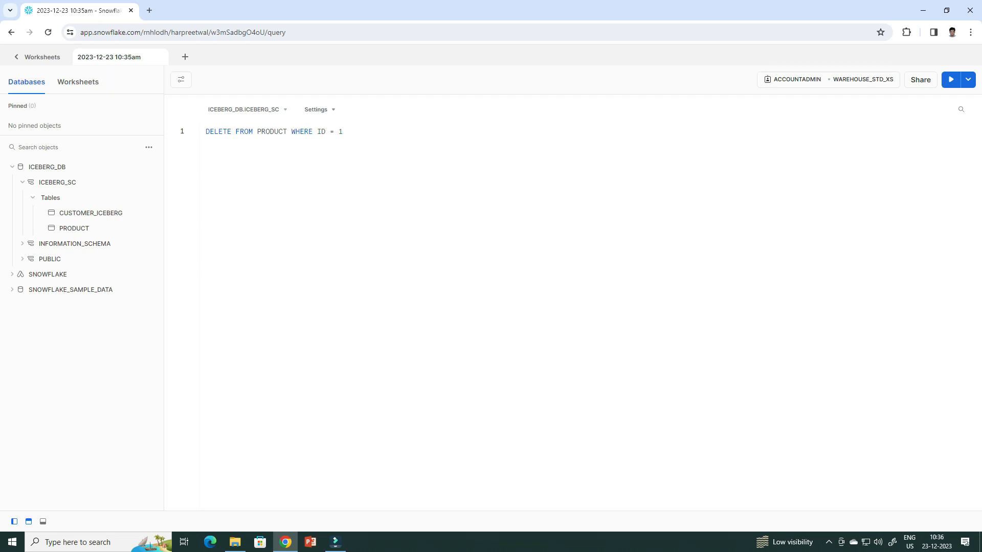
key(ctrl+Return)
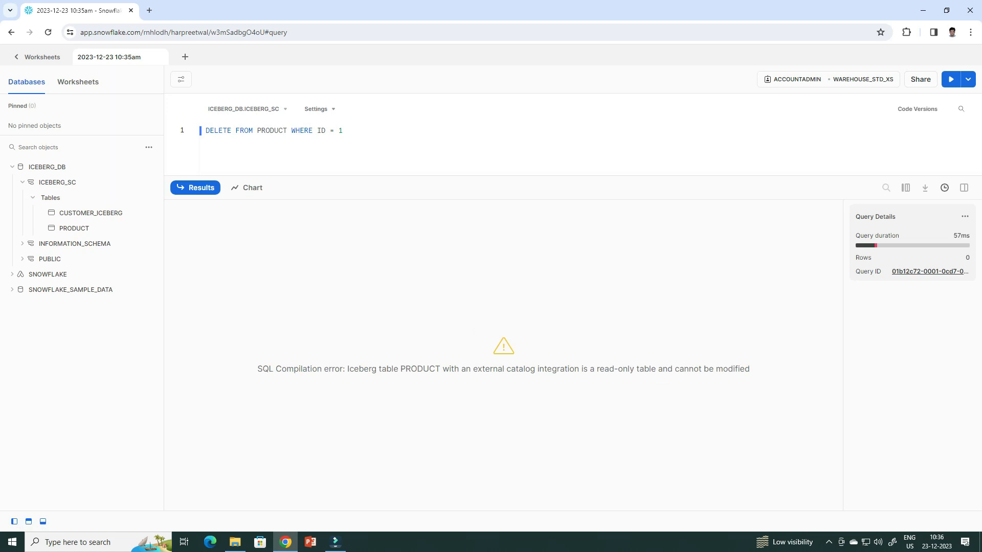
key(ctrl+Return)
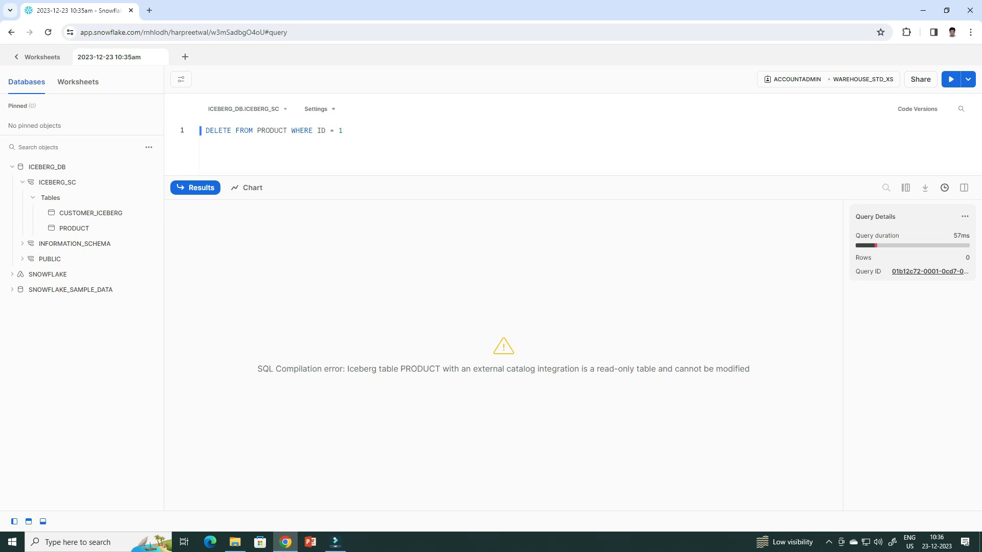